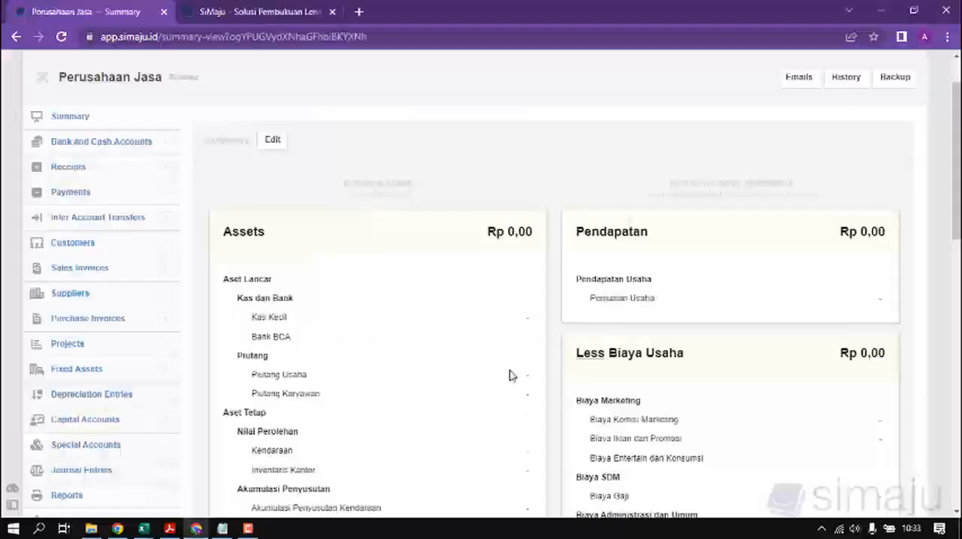
# Step: Review the SiMaju summary page, then switch to Excel and read the PT. Anugerah Gemilang transaction list on Sheet2 from its beginning
pyautogui.scroll(-2, 182, 356)
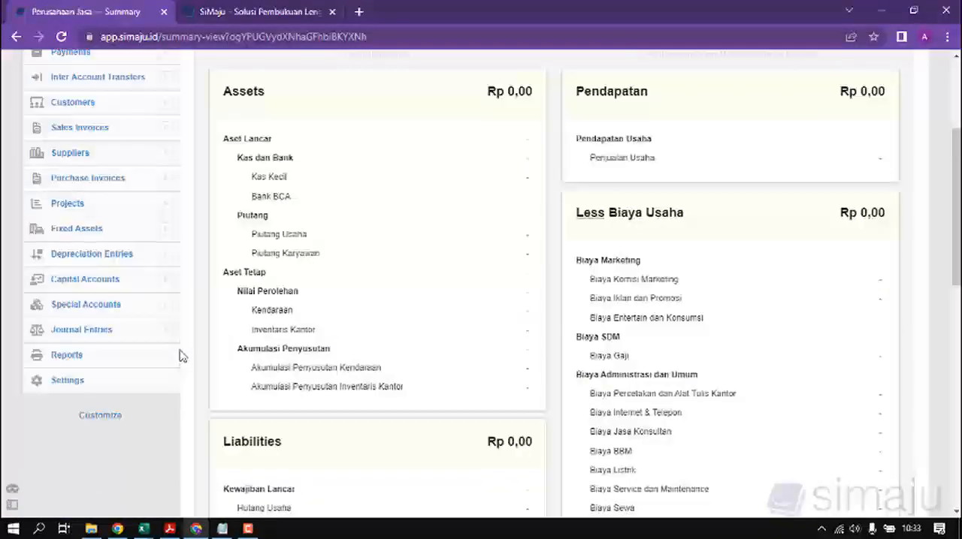
pyautogui.scroll(2, 194, 364)
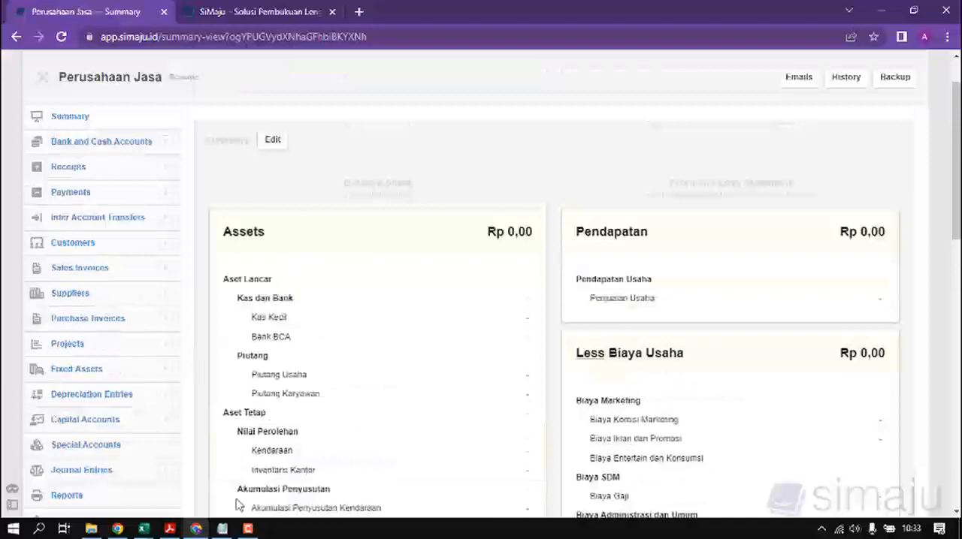
pyautogui.moveTo(144, 529)
pyautogui.click(197, 500)
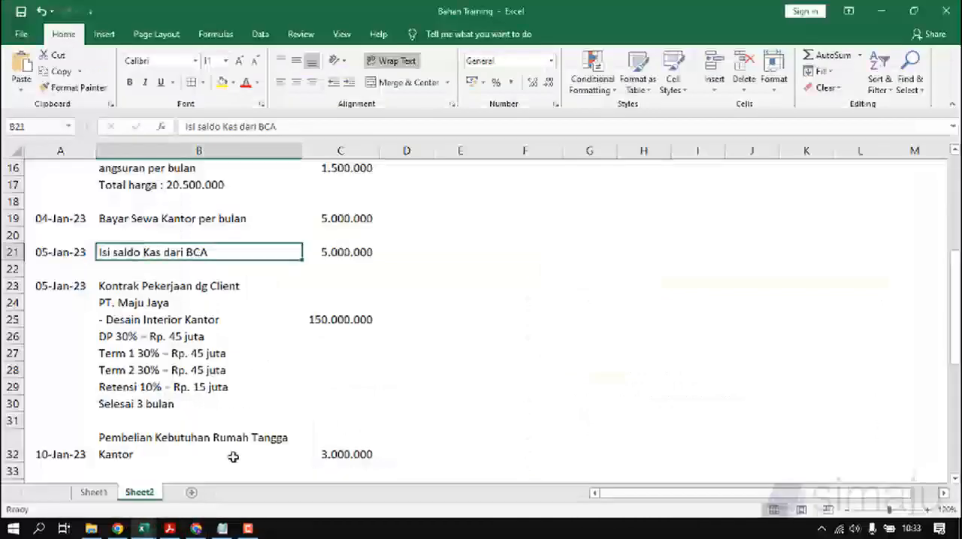
pyautogui.scroll(5, 286, 377)
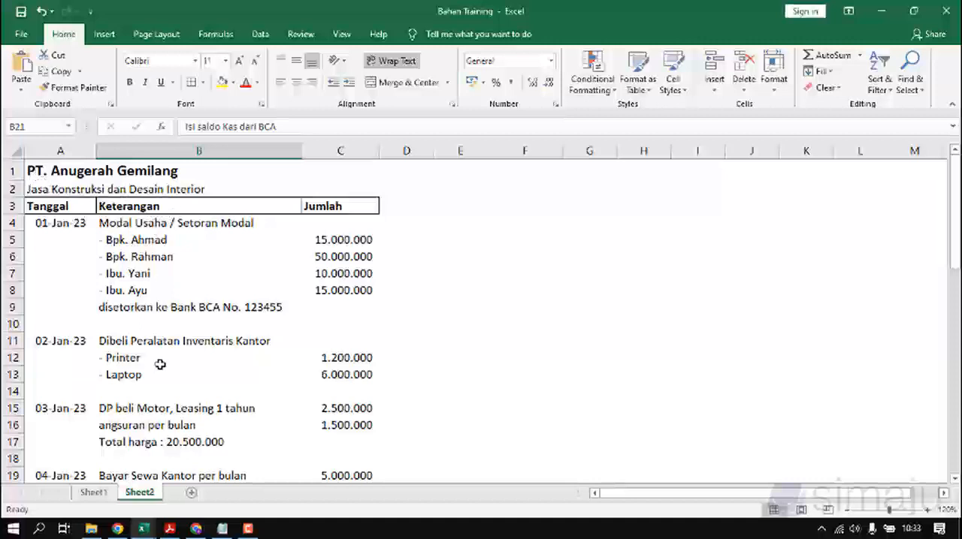
# Step: Switch back to SiMaju and set the business name in the Business Details settings to PT. Anugerah Gemilang
pyautogui.click(196, 529)
pyautogui.scroll(-2, 120, 383)
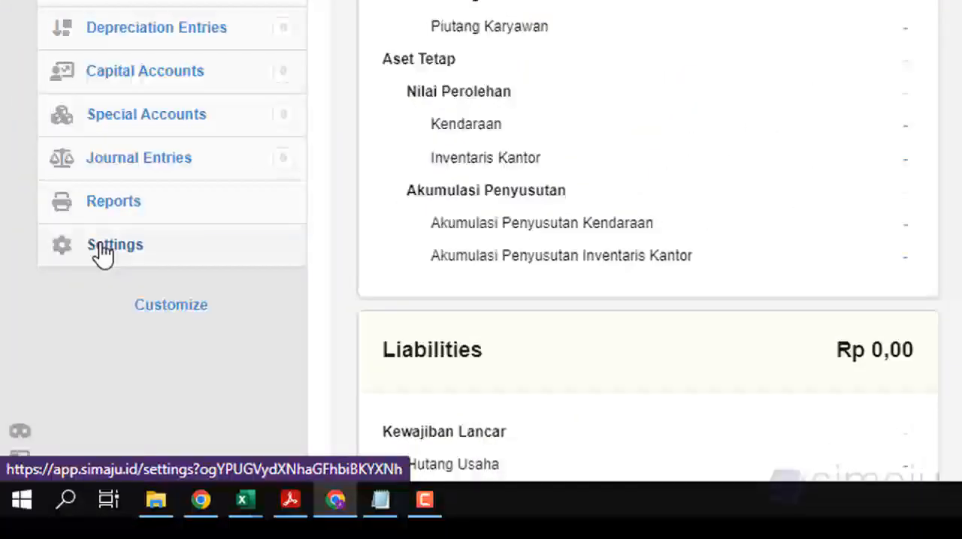
pyautogui.click(103, 253)
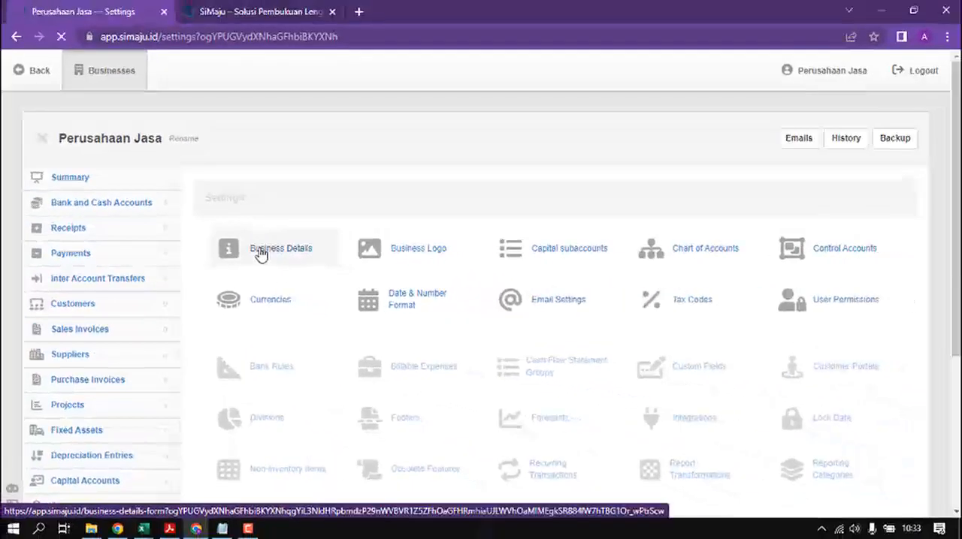
pyautogui.click(260, 254)
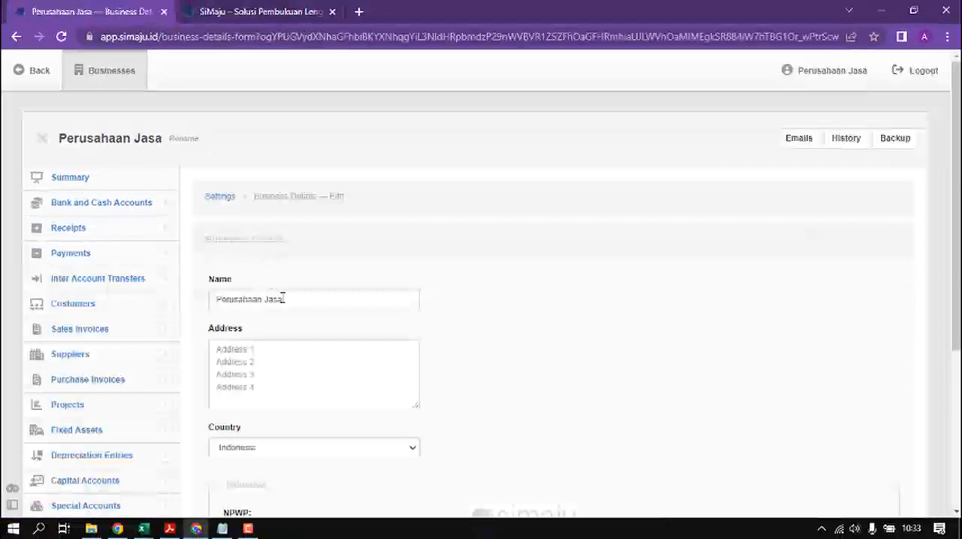
pyautogui.hotkey('alt', 'Tab')
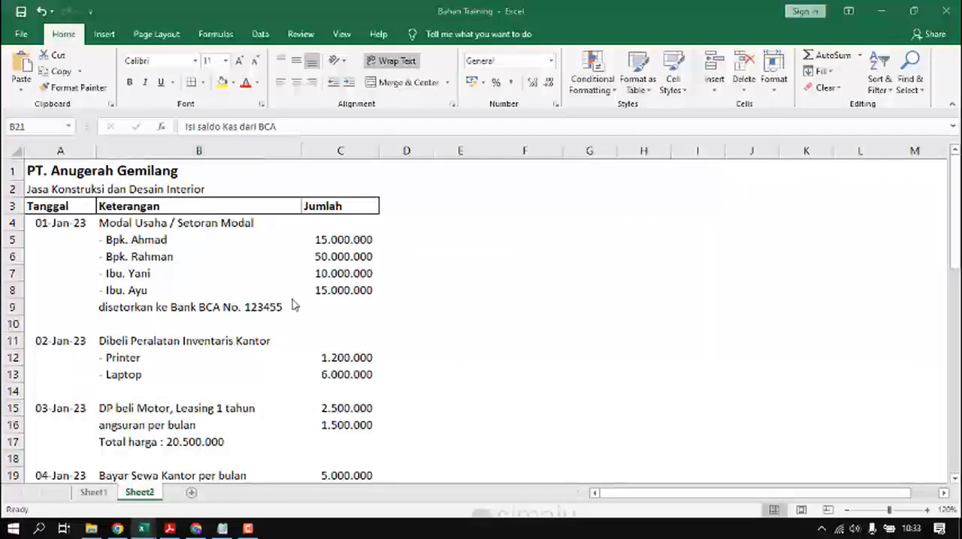
pyautogui.hotkey('alt', 'Tab')
pyautogui.moveTo(306, 305); pyautogui.dragTo(185, 311)
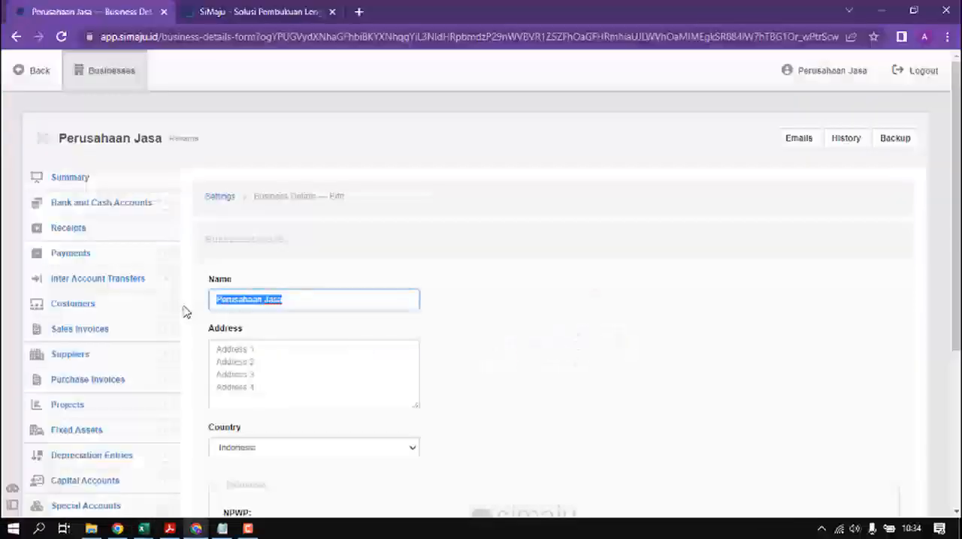
pyautogui.write('PT Anugerah Gemilang')
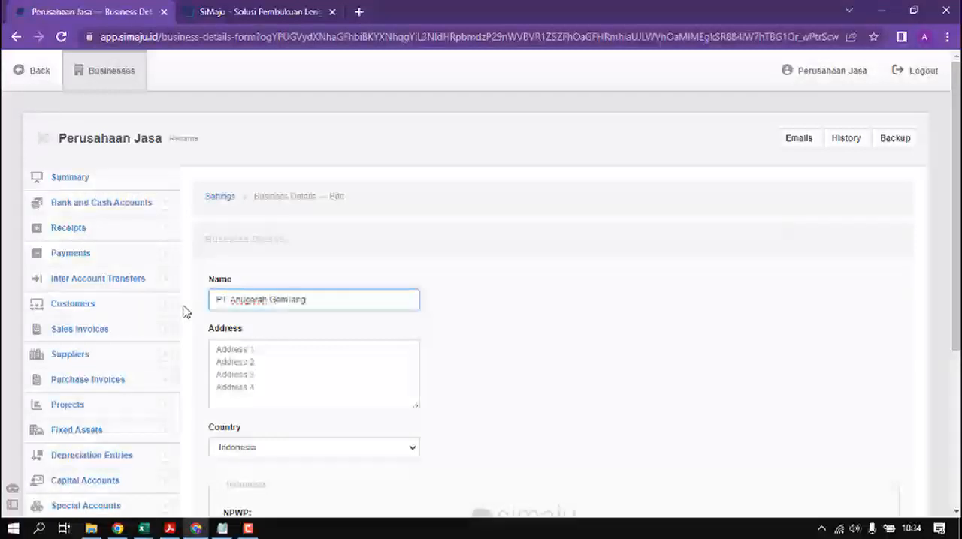
# Step: Fill in the company's address and NPWP tax number, and save the business details
pyautogui.click(271, 372)
pyautogui.write('Jl. ')
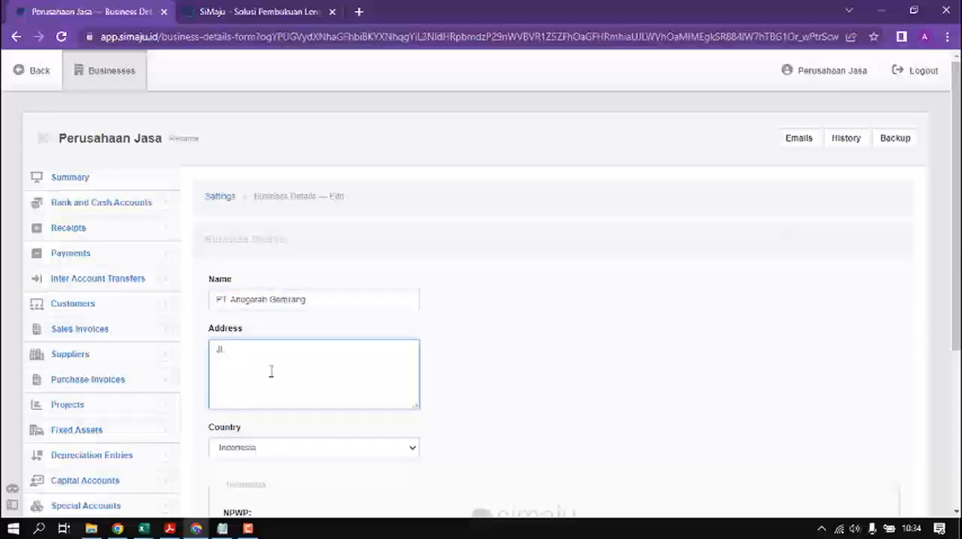
pyautogui.write('flamboy')
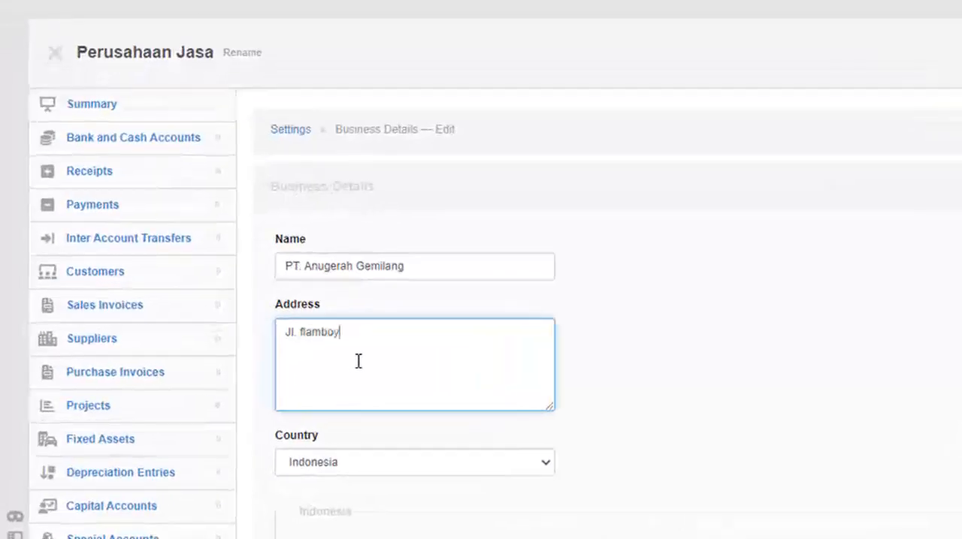
pyautogui.write('an Jakarta')
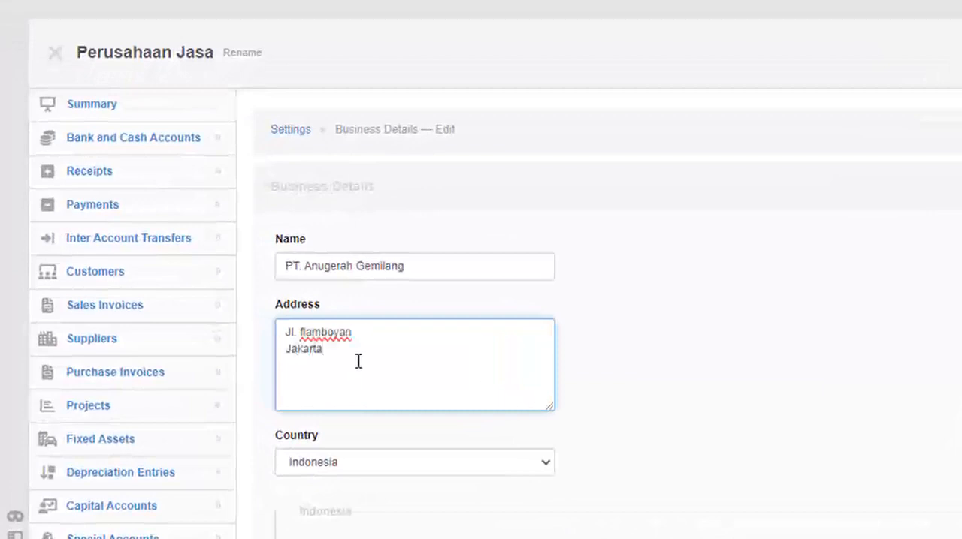
pyautogui.scroll(-3, 379, 366)
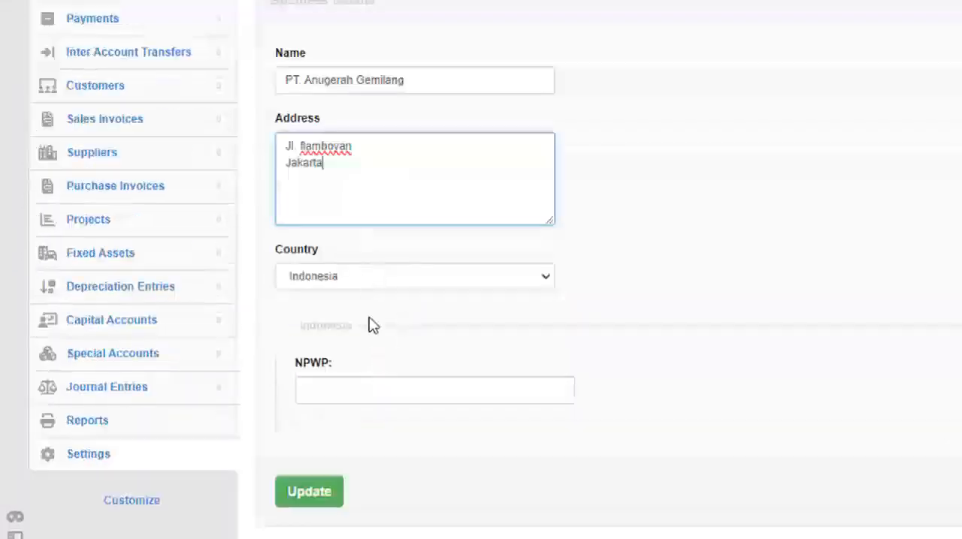
pyautogui.click(335, 398)
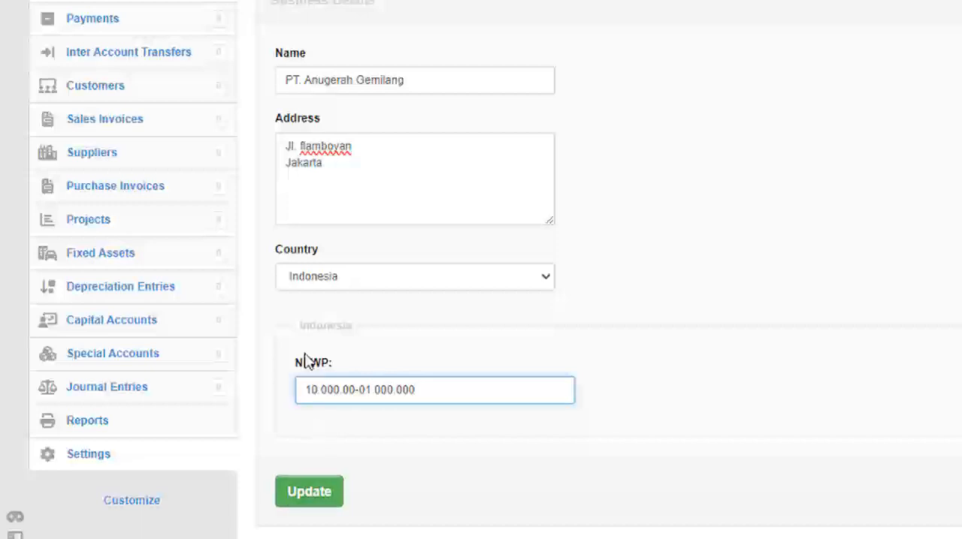
pyautogui.click(318, 503)
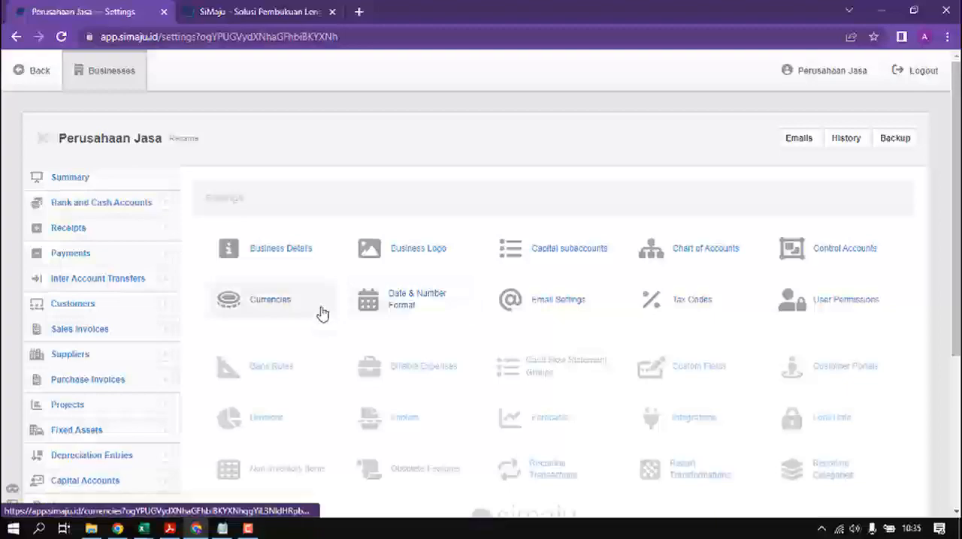
# Step: Check the capital contributors listed in the Excel sheet, and start a new capital account in SiMaju
pyautogui.hotkey('alt', 'Tab')
pyautogui.click(182, 239)
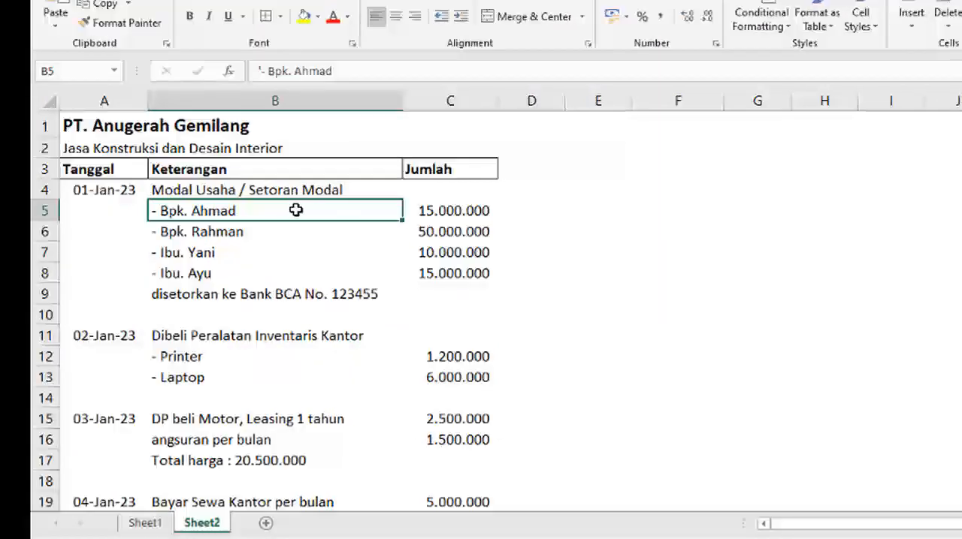
pyautogui.click(295, 272)
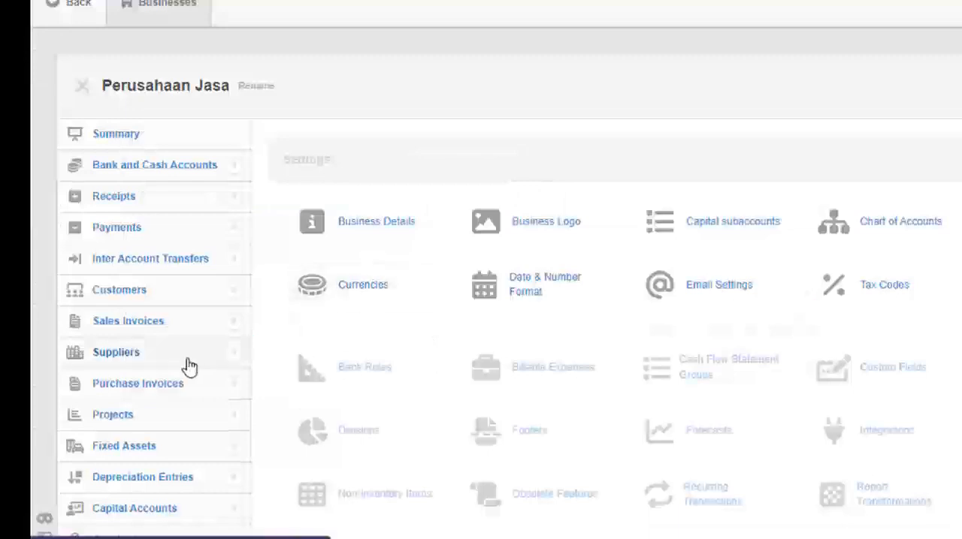
pyautogui.scroll(-3, 189, 366)
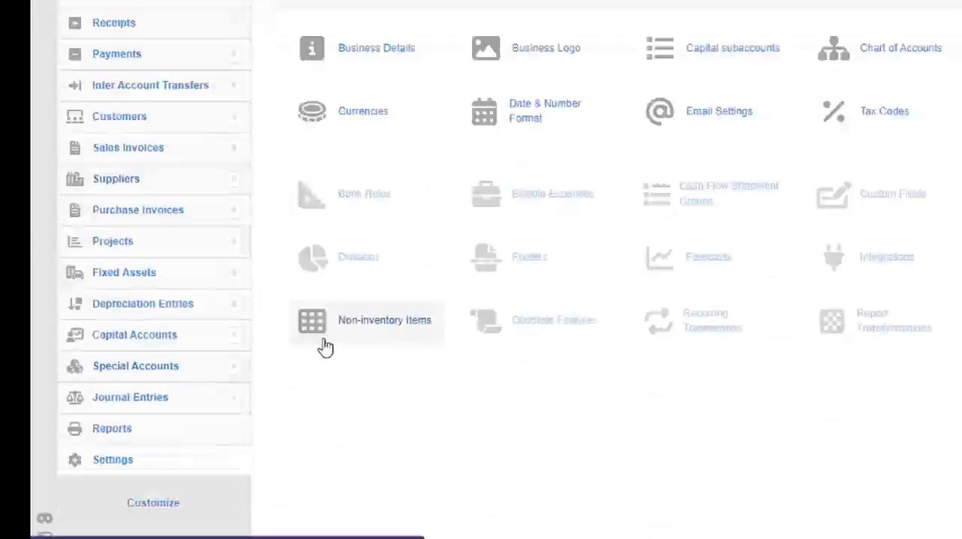
pyautogui.click(172, 340)
pyautogui.scroll(-3, 184, 376)
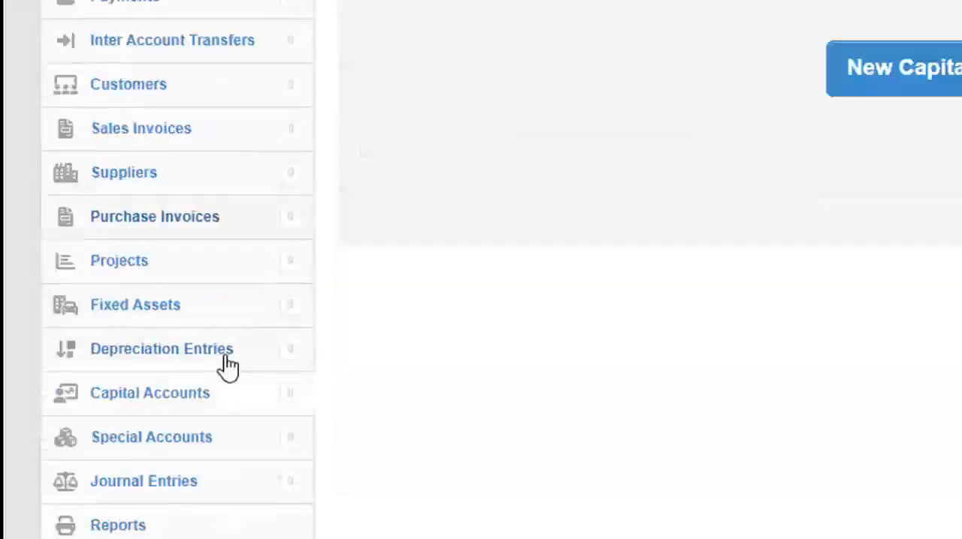
pyautogui.scroll(2, 361, 403)
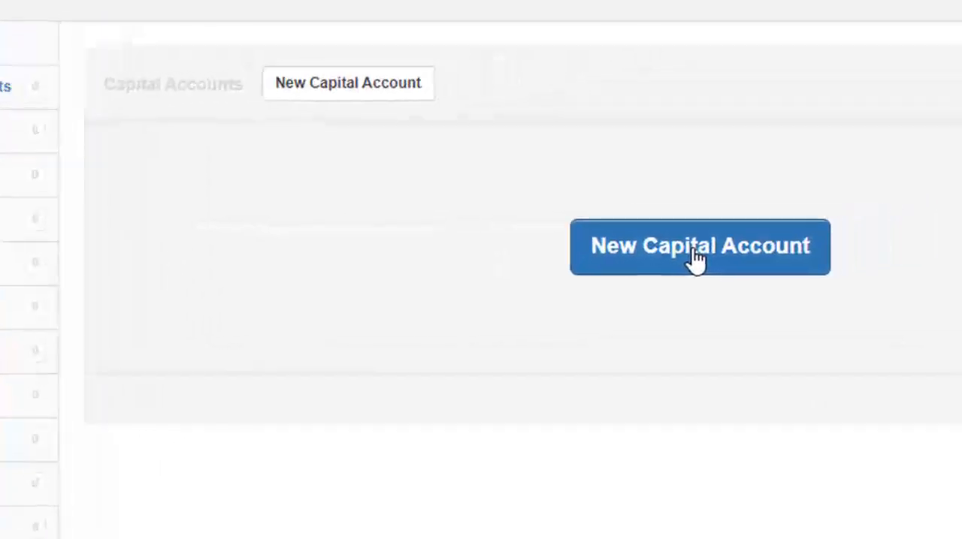
pyautogui.click(697, 259)
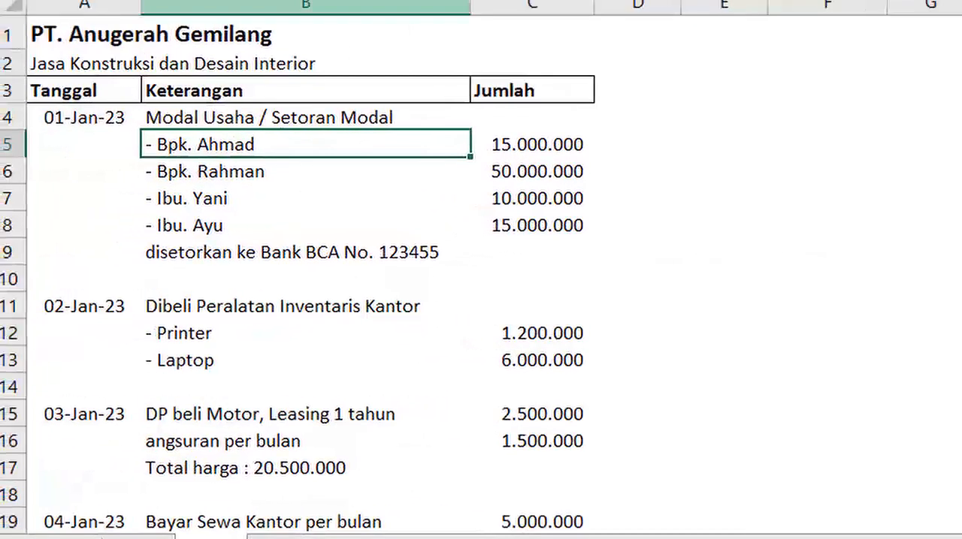
# Step: Copy the first contributor's name from cell B5 in Excel into the capital account's name, without the leading dash
pyautogui.press('F2')
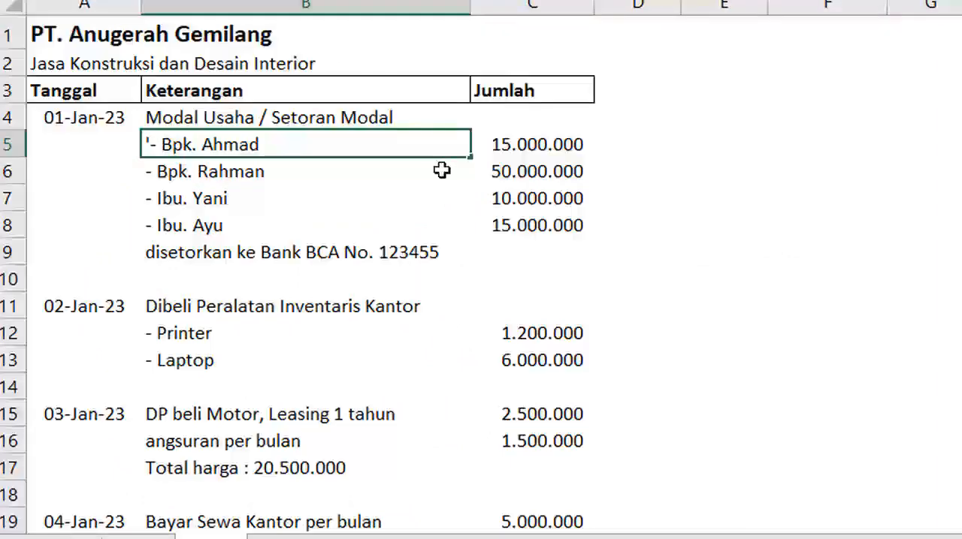
pyautogui.click(425, 192)
pyautogui.click(313, 150)
pyautogui.hotkey('ctrl', 'c')
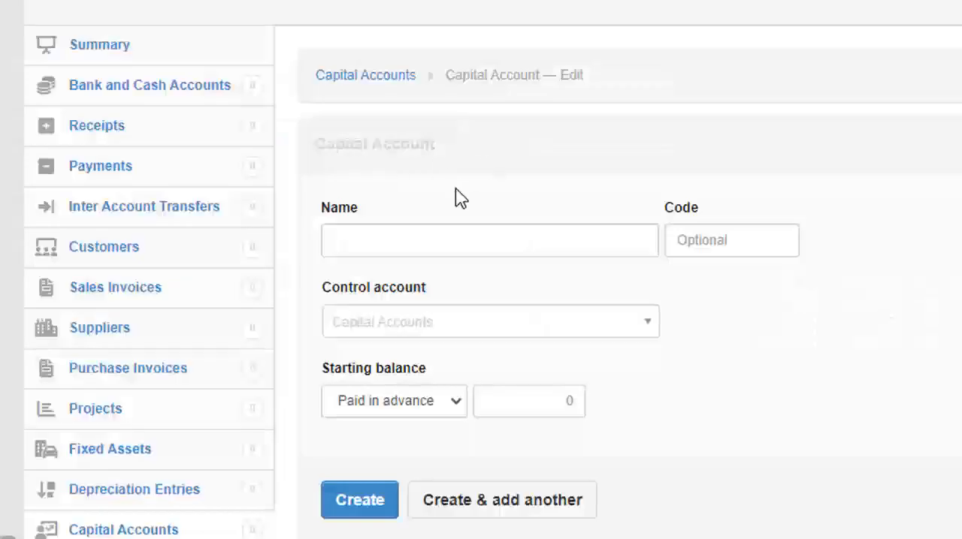
pyautogui.click(451, 249)
pyautogui.hotkey('ctrl', 'v')
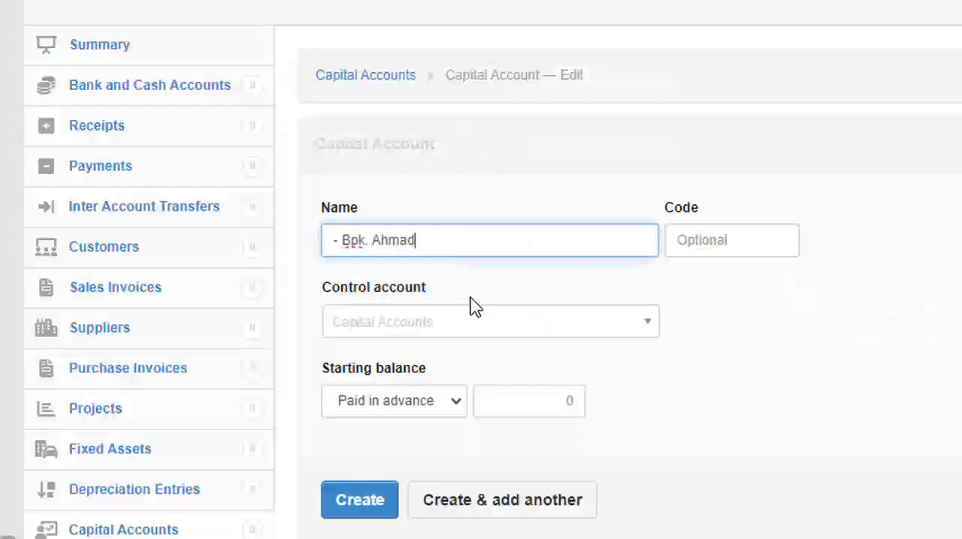
pyautogui.moveTo(343, 239); pyautogui.dragTo(315, 251)
pyautogui.press('BackSpace')
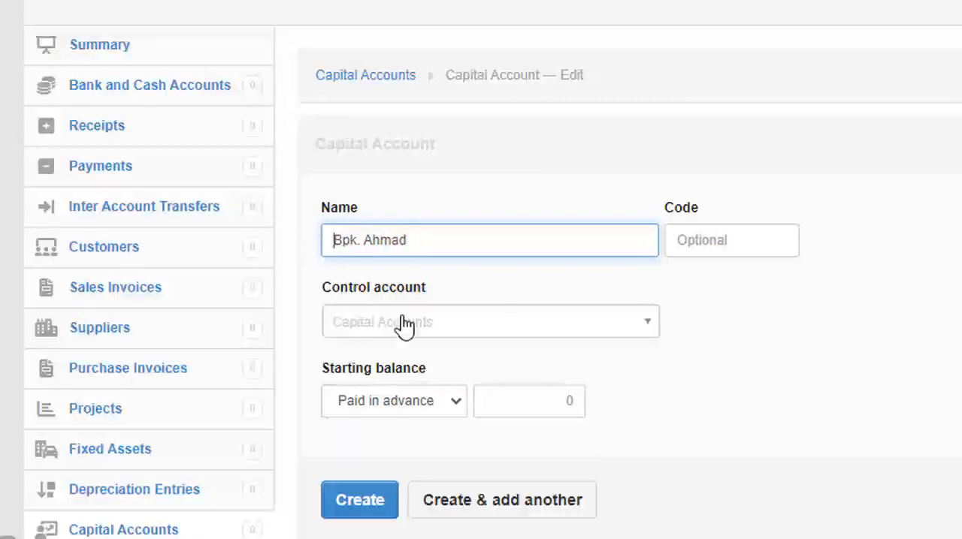
# Step: Assign the first contributor's capital account to the Modal Disetor control account, create it and open another blank account
pyautogui.click(856, 310)
pyautogui.click(563, 322)
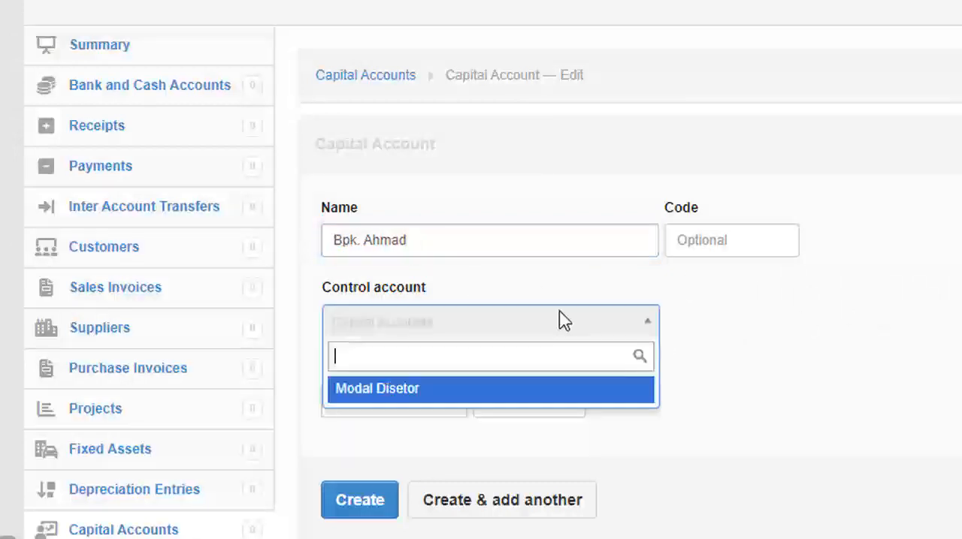
pyautogui.click(403, 390)
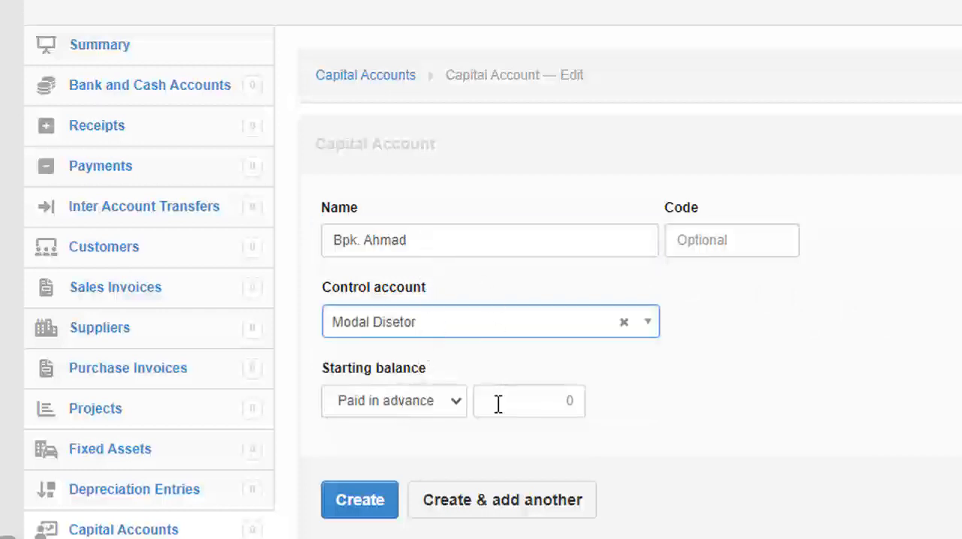
pyautogui.click(467, 507)
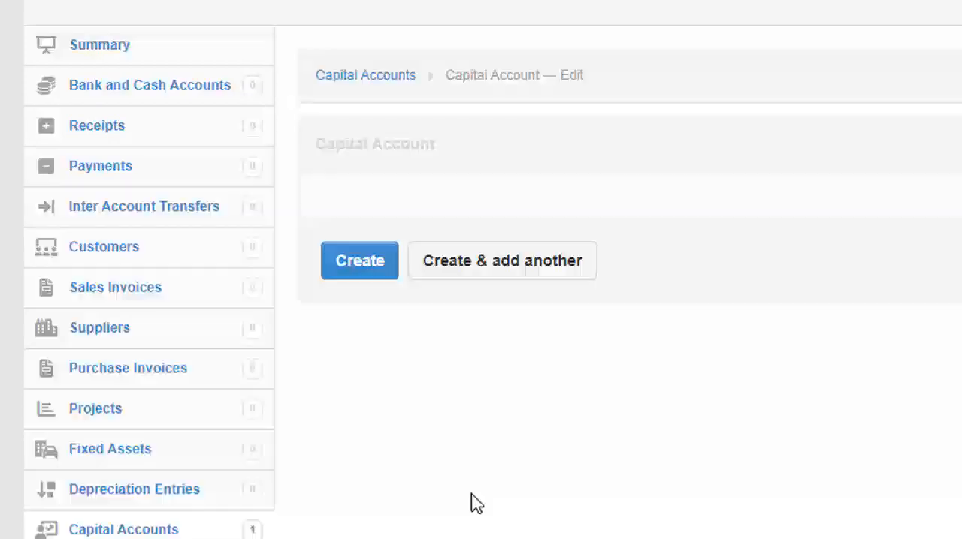
# Step: Copy the second contributor's name from cell B6 in Excel into the new capital account's name, without the leading dash
pyautogui.hotkey('alt', 'Tab')
pyautogui.click(323, 182)
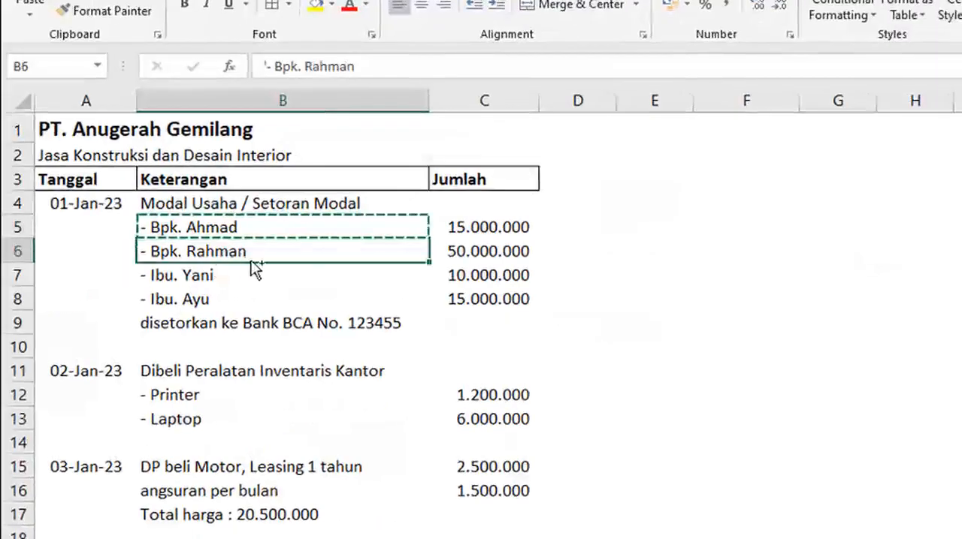
pyautogui.hotkey('ctrl', 'c')
pyautogui.hotkey('alt', 'Tab')
pyautogui.hotkey('alt', 'Tab')
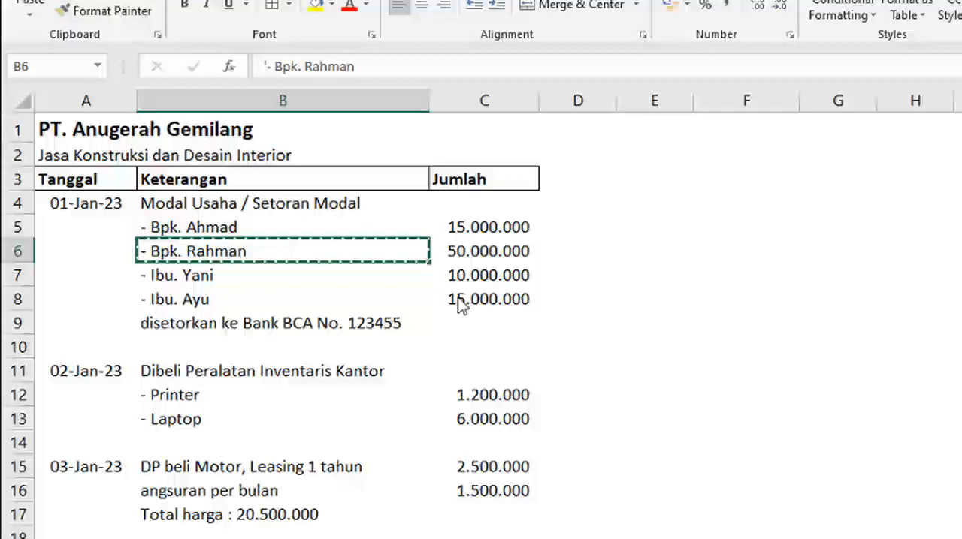
pyautogui.hotkey('alt', 'Tab')
pyautogui.hotkey('ctrl', 'v')
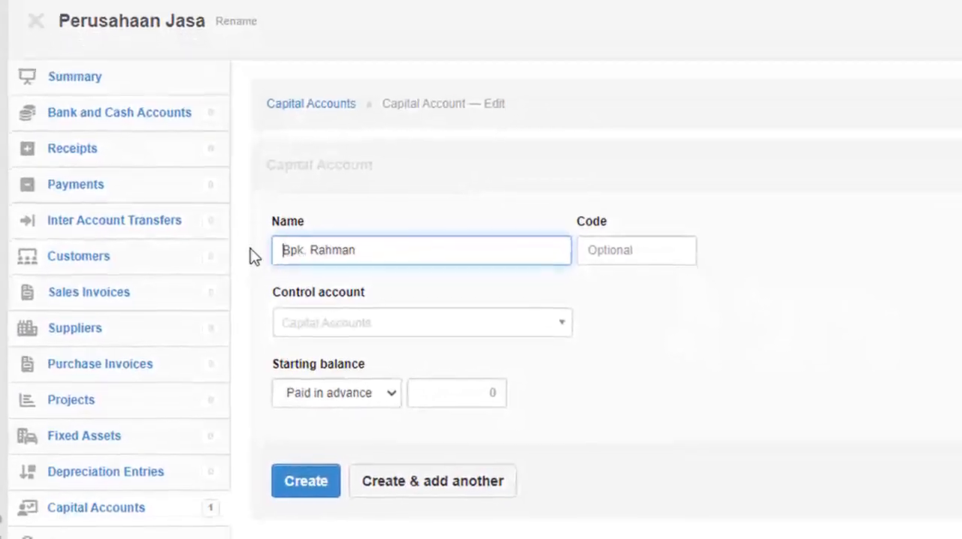
# Step: Set the second contributor's control account to Modal Disetor, create the account and open another blank one
pyautogui.click(399, 326)
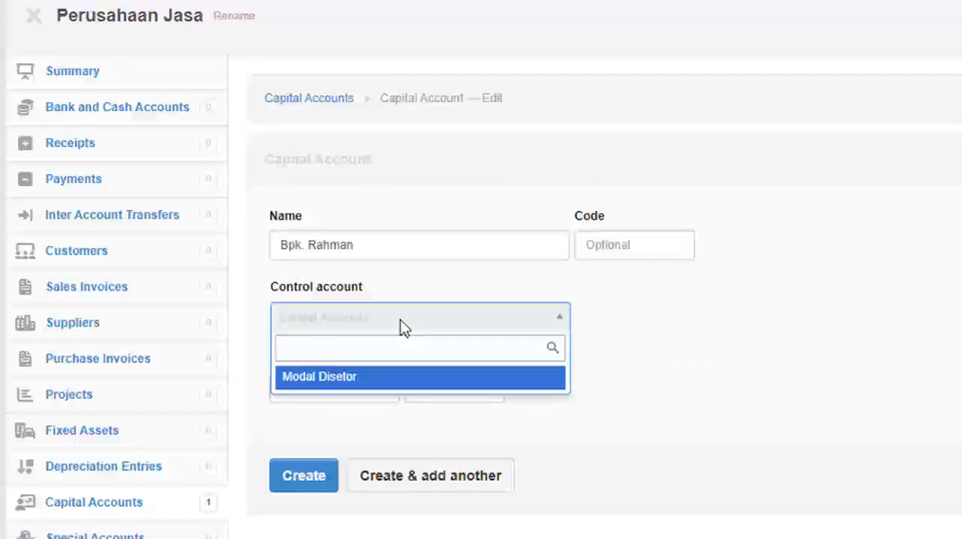
pyautogui.click(393, 380)
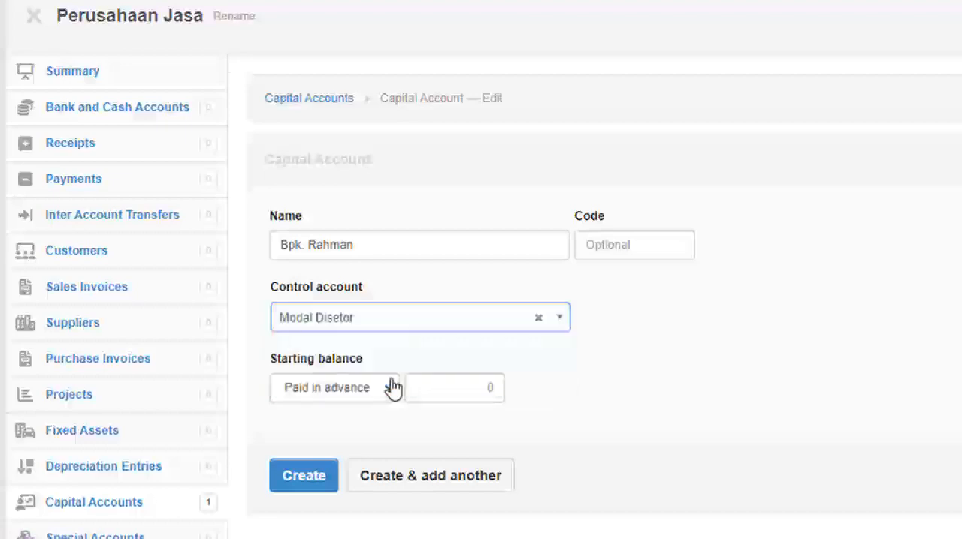
pyautogui.click(414, 487)
# Step: Copy the third contributor's name from cell B7 in Excel into the new capital account's name, without the leading dash
pyautogui.hotkey('alt', 'Tab')
pyautogui.click(224, 208)
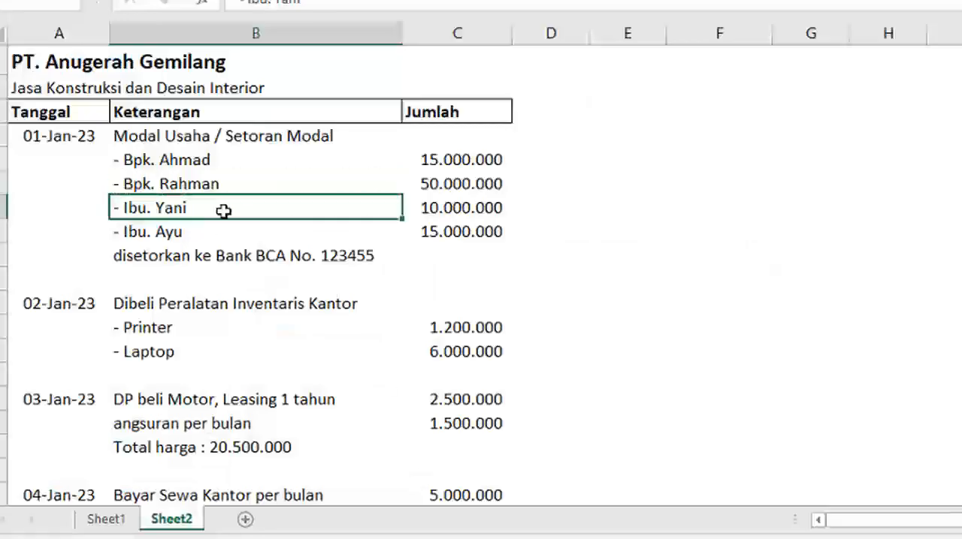
pyautogui.hotkey('alt', 'Tab')
pyautogui.click(321, 245)
pyautogui.hotkey('ctrl', 'v')
pyautogui.moveTo(289, 248); pyautogui.dragTo(271, 251)
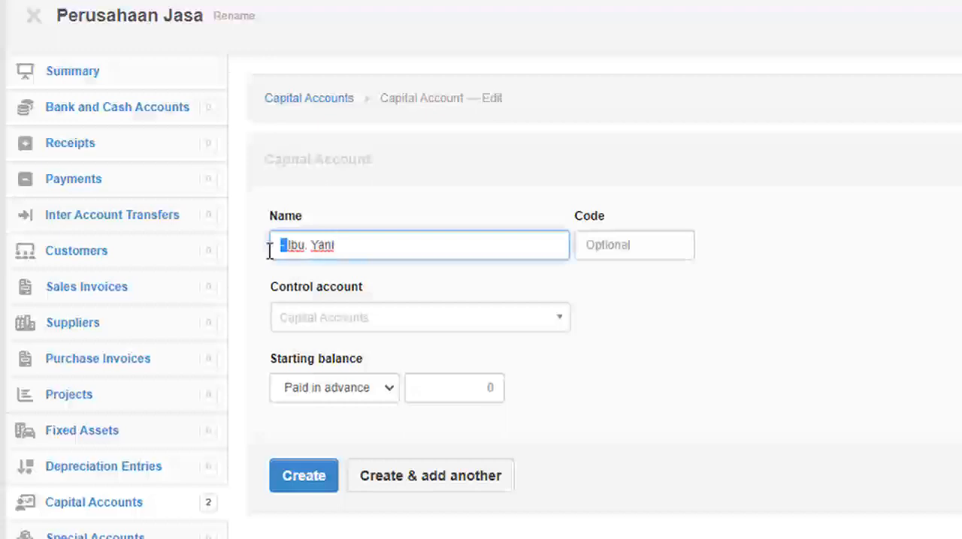
pyautogui.press('BackSpace')
# Step: Set the third contributor's control account to Modal Disetor, create the account and open another blank one
pyautogui.click(382, 321)
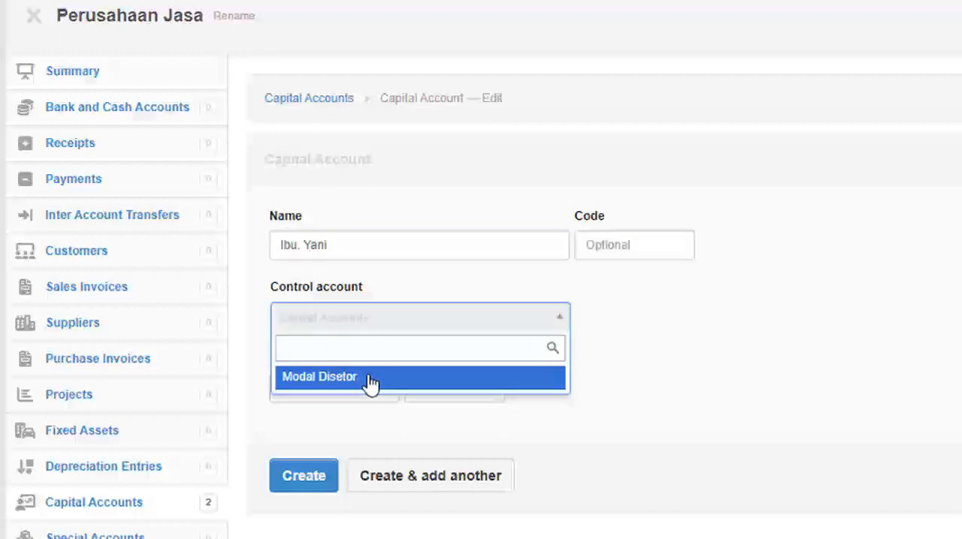
pyautogui.click(371, 382)
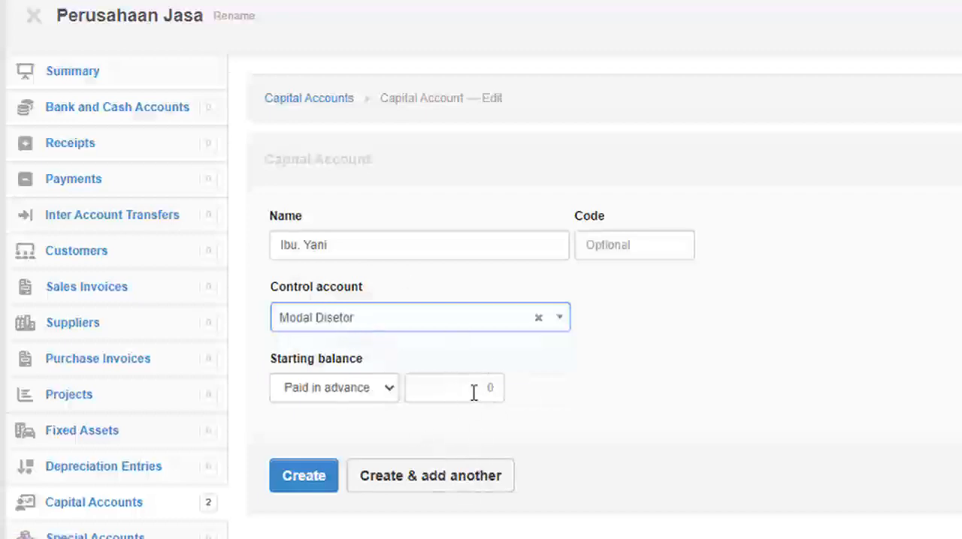
pyautogui.click(436, 487)
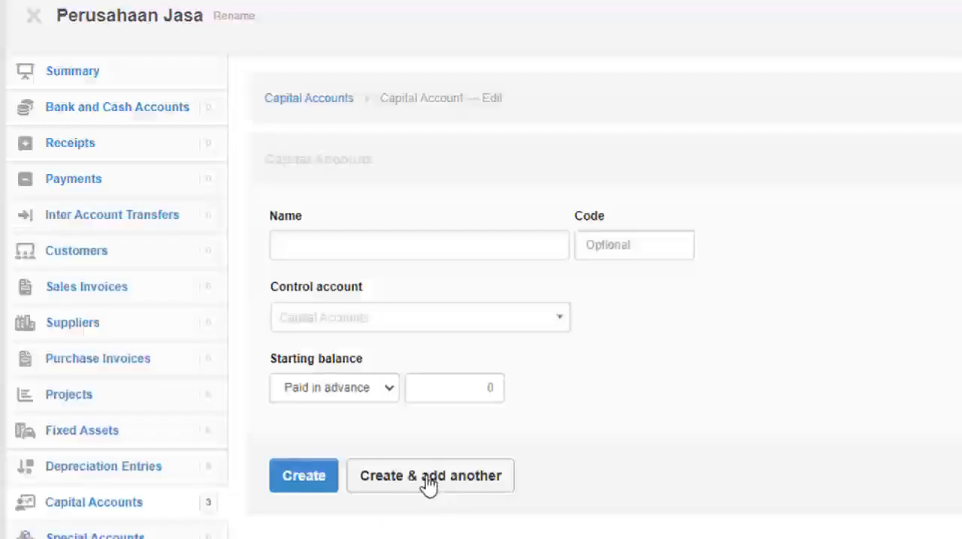
# Step: Copy the fourth contributor's name from cell B8 in Excel into the new capital account's name, without the leading dash
pyautogui.hotkey('alt', 'Tab')
pyautogui.click(181, 231)
pyautogui.hotkey('ctrl', 'c')
pyautogui.hotkey('alt', 'Tab')
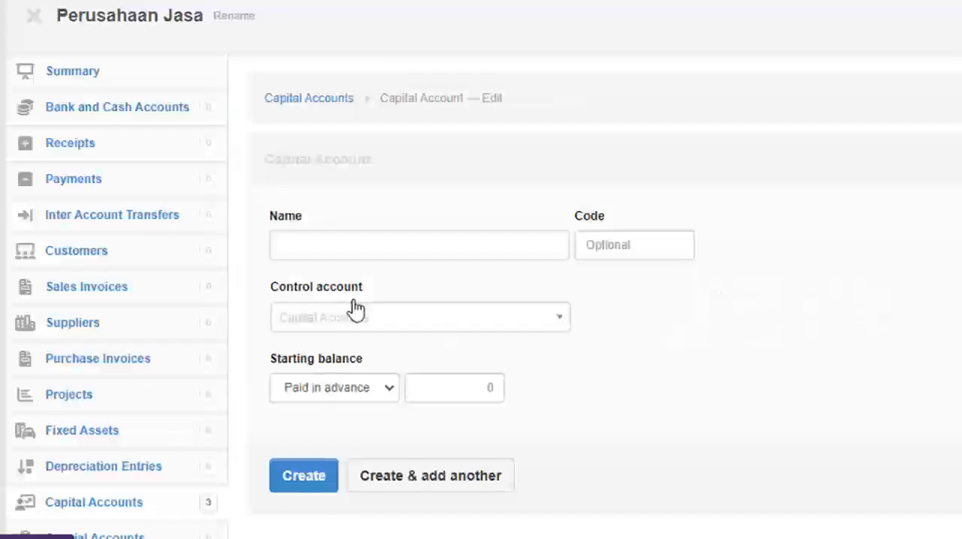
pyautogui.click(313, 246)
pyautogui.hotkey('ctrl', 'v')
pyautogui.press('Home')
pyautogui.press('Delete')
pyautogui.press('Delete')
# Step: Assign the fourth contributor's capital account to the Modal Disetor control account and create it
pyautogui.click(371, 315)
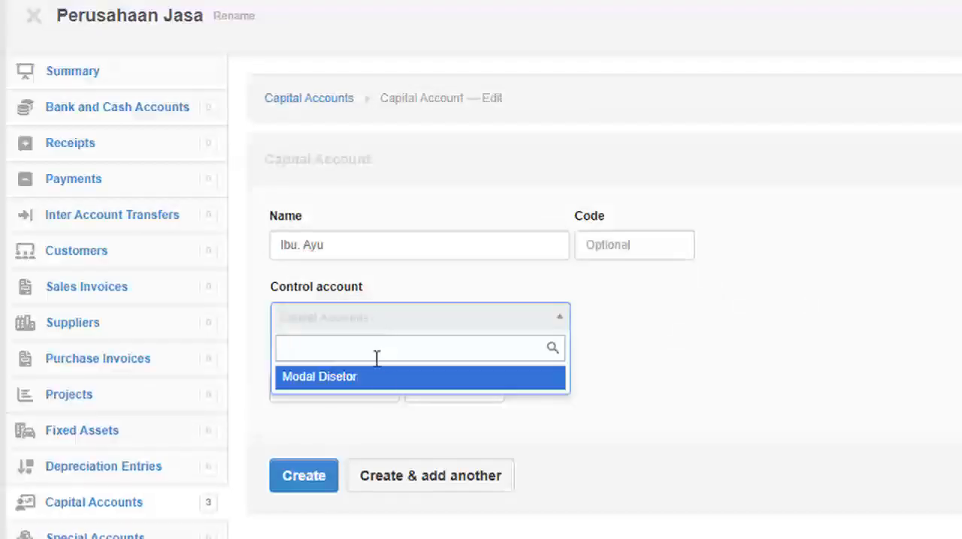
pyautogui.click(380, 376)
pyautogui.click(304, 475)
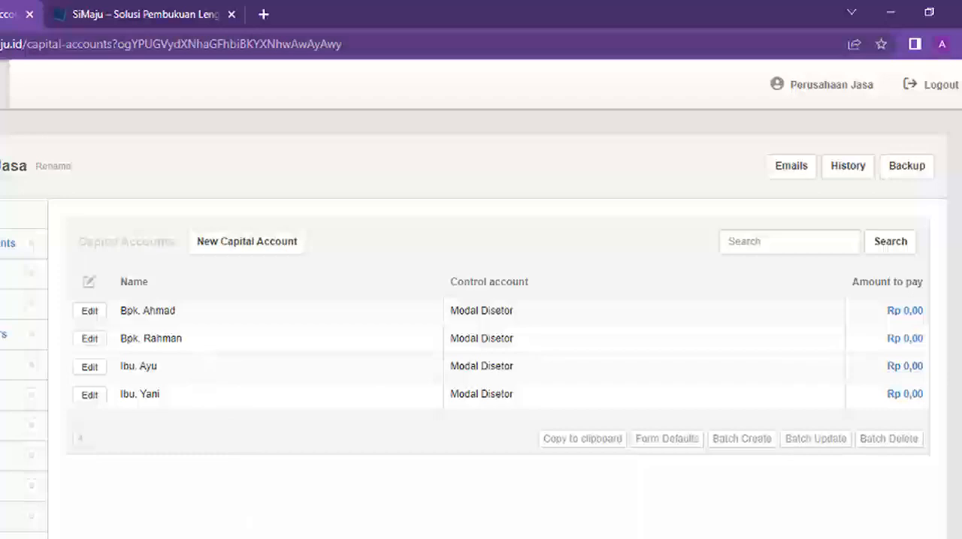
# Step: Review the 01-Jan-23 capital contributions in Excel and the bank account they were deposited into
pyautogui.moveTo(140, 529)
pyautogui.click(208, 483)
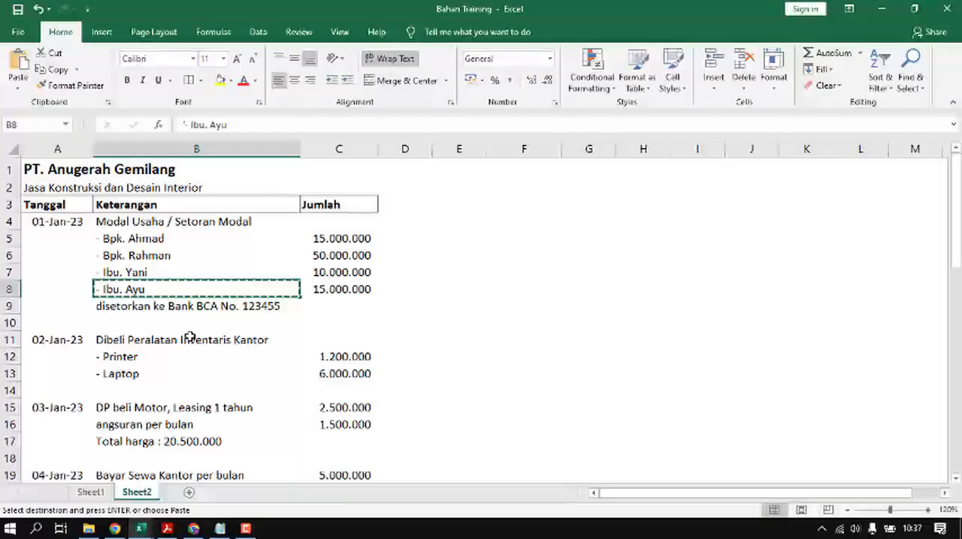
pyautogui.click(250, 251)
pyautogui.click(201, 236)
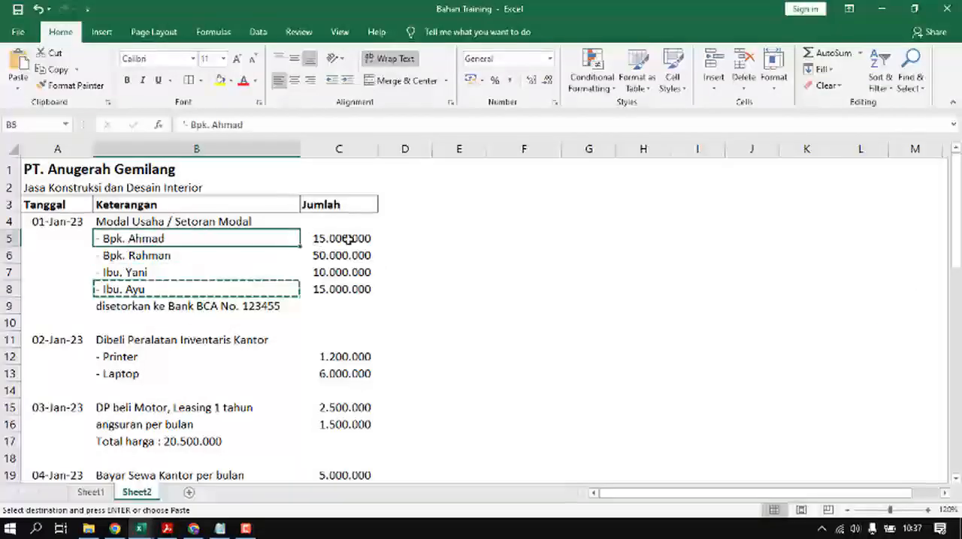
pyautogui.click(342, 236)
pyautogui.click(239, 308)
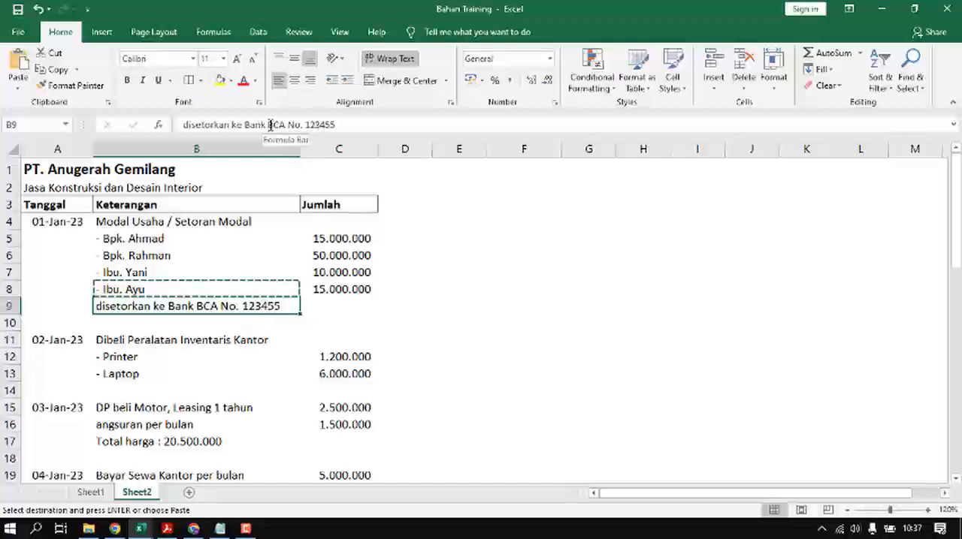
pyautogui.moveTo(268, 125); pyautogui.dragTo(343, 130)
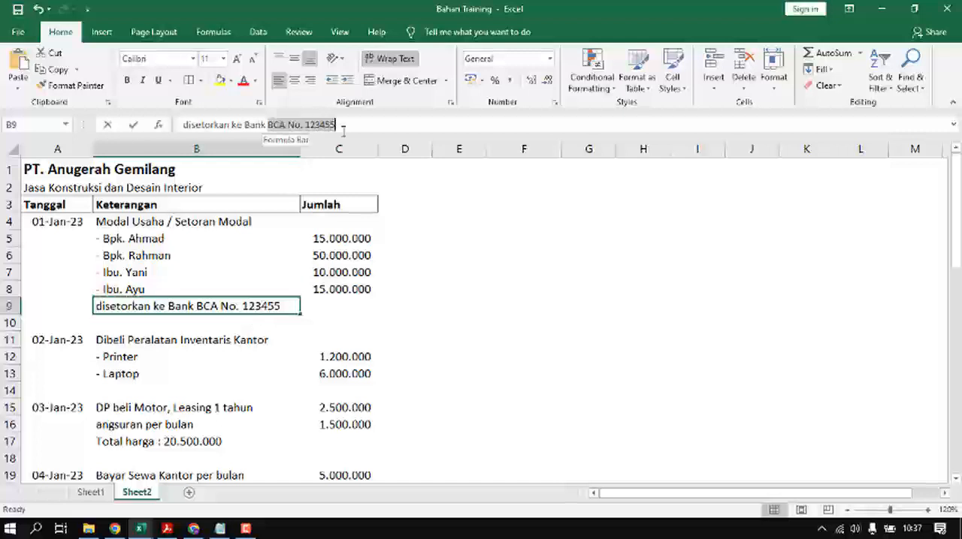
pyautogui.click(390, 251)
# Step: Start a new bank or cash account in SiMaju named "Kas kasir" with Kas Kecil as its control account
pyautogui.hotkey('alt', 'Tab')
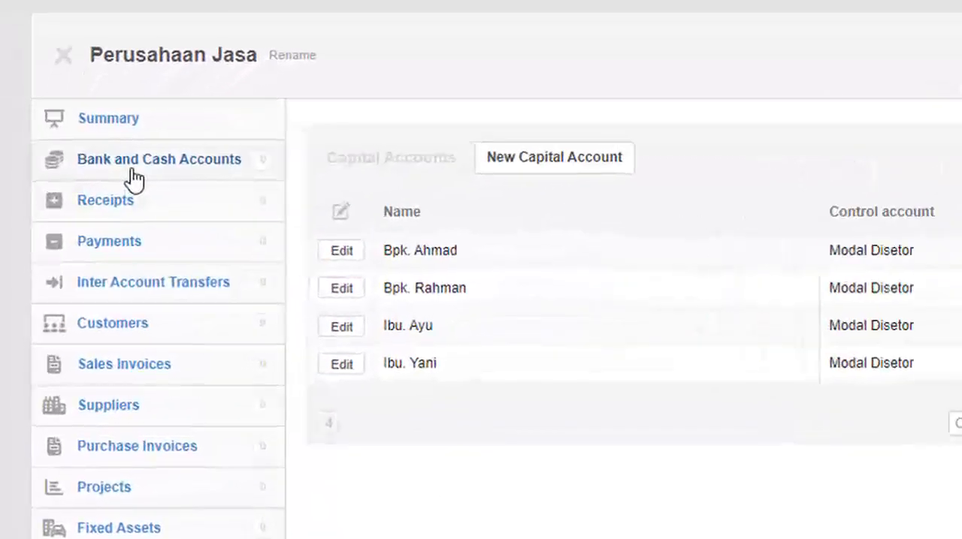
pyautogui.click(93, 208)
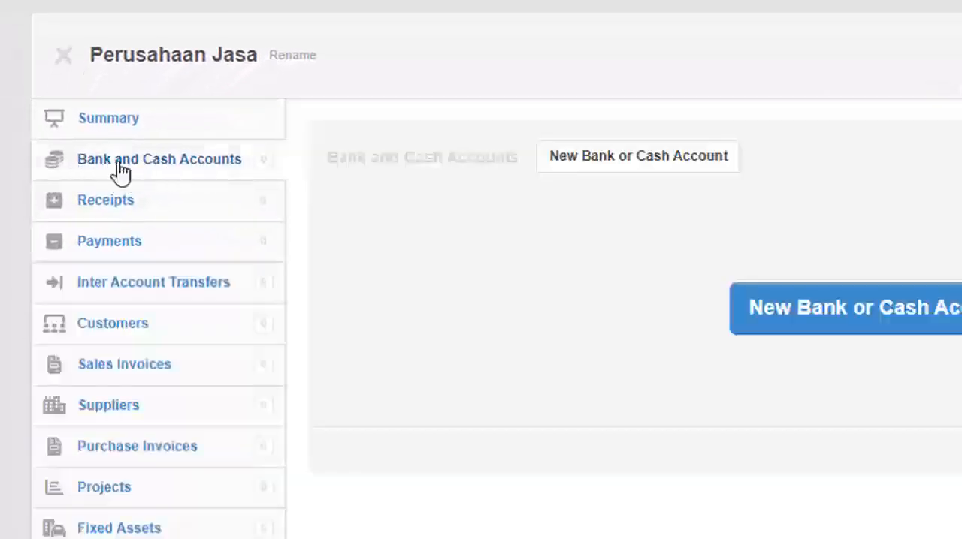
pyautogui.click(889, 325)
pyautogui.click(547, 319)
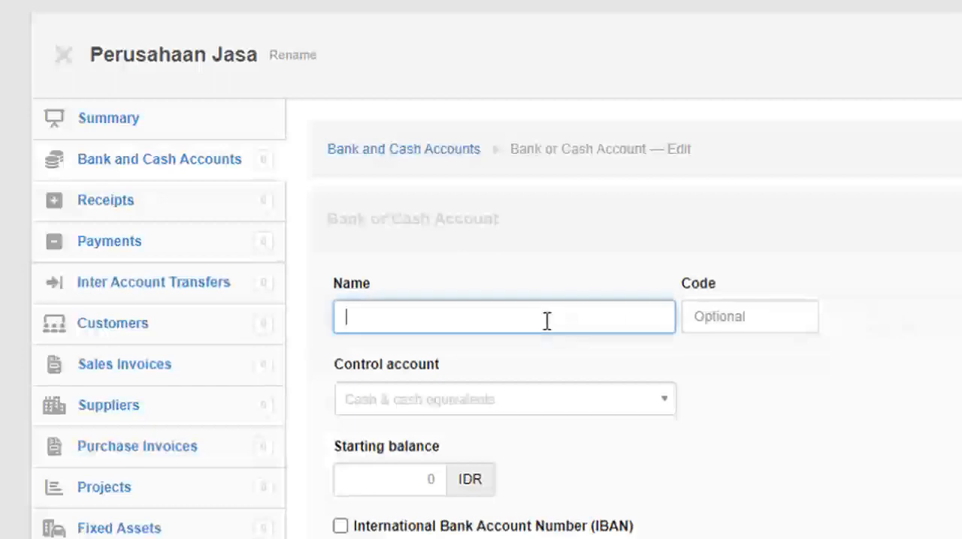
pyautogui.write('Kas kasir')
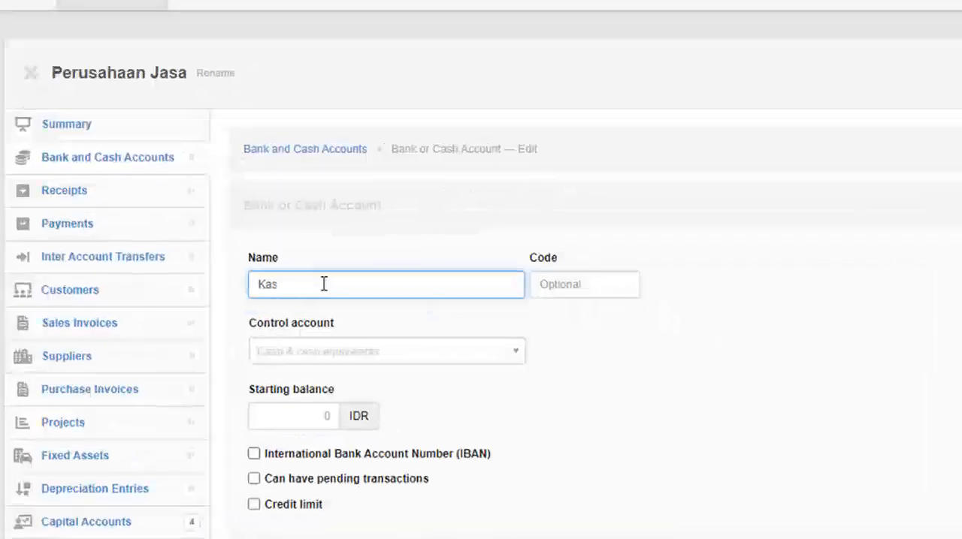
pyautogui.click(352, 359)
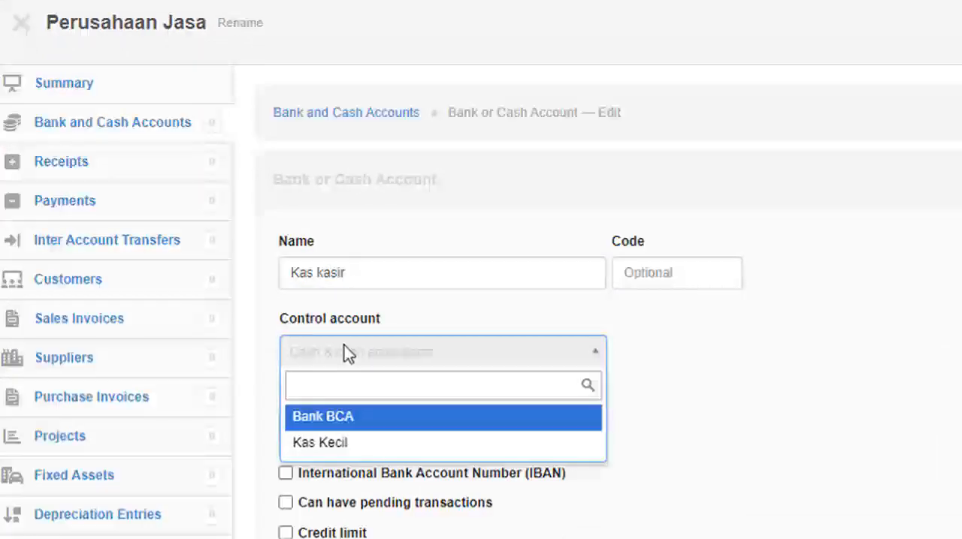
pyautogui.click(351, 450)
# Step: Give the Kas kasir account a credit limit of 5000000 IDR and create it
pyautogui.scroll(-1, 348, 446)
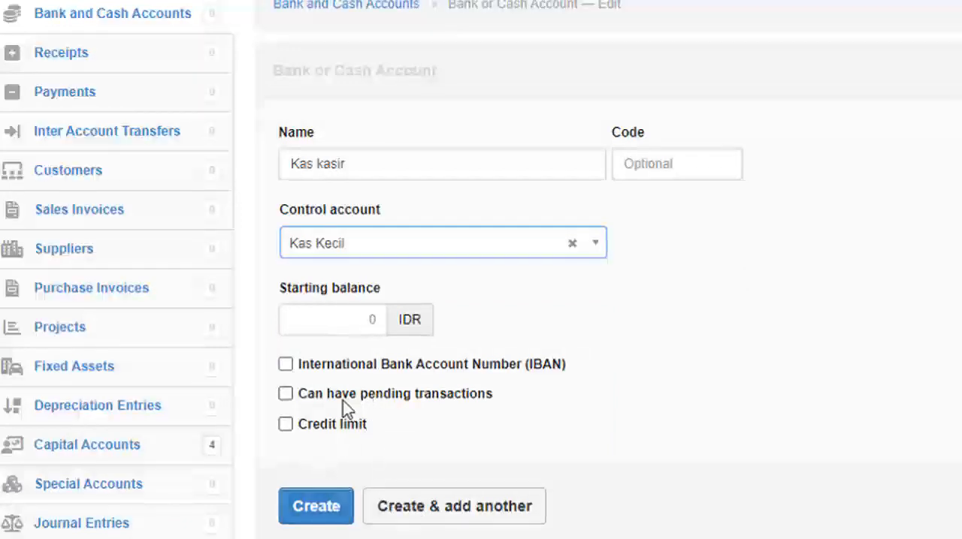
pyautogui.click(286, 426)
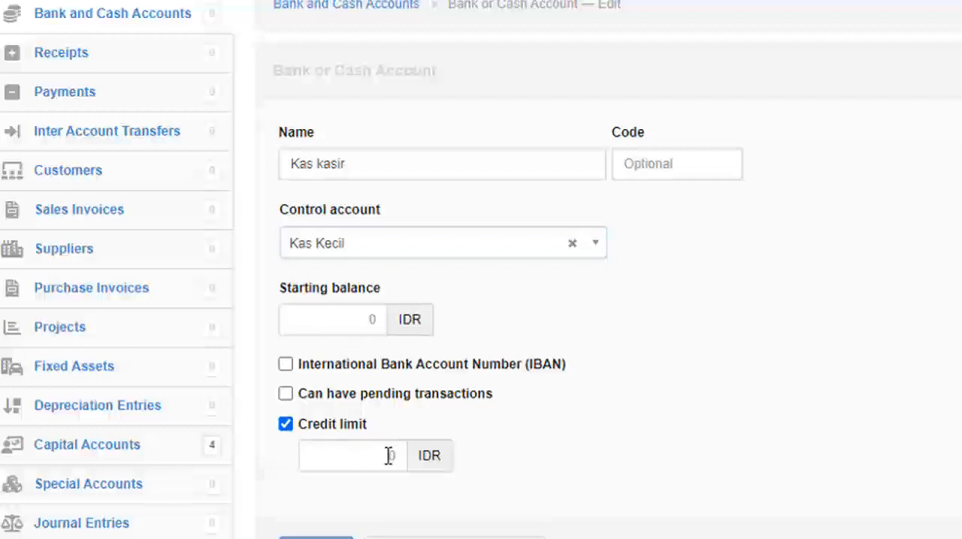
pyautogui.click(389, 456)
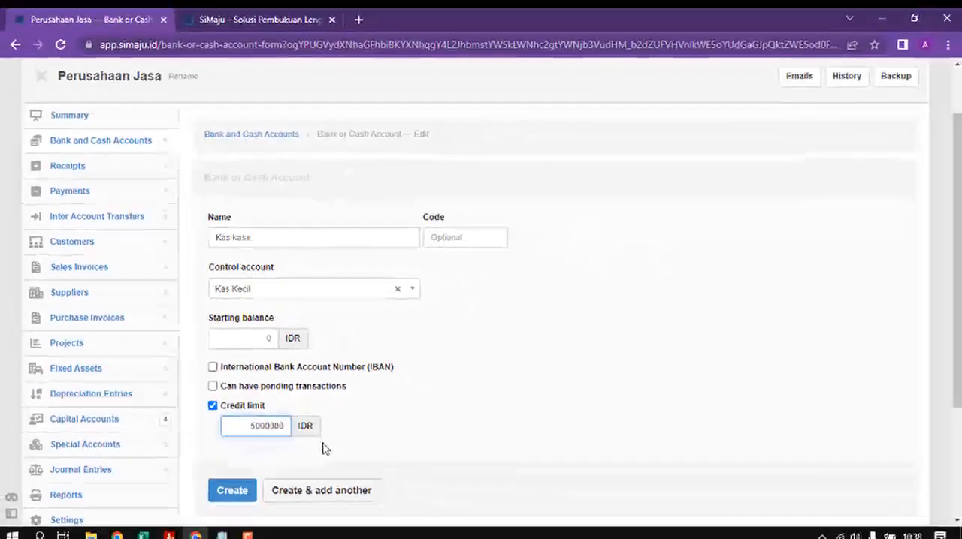
pyautogui.click(234, 483)
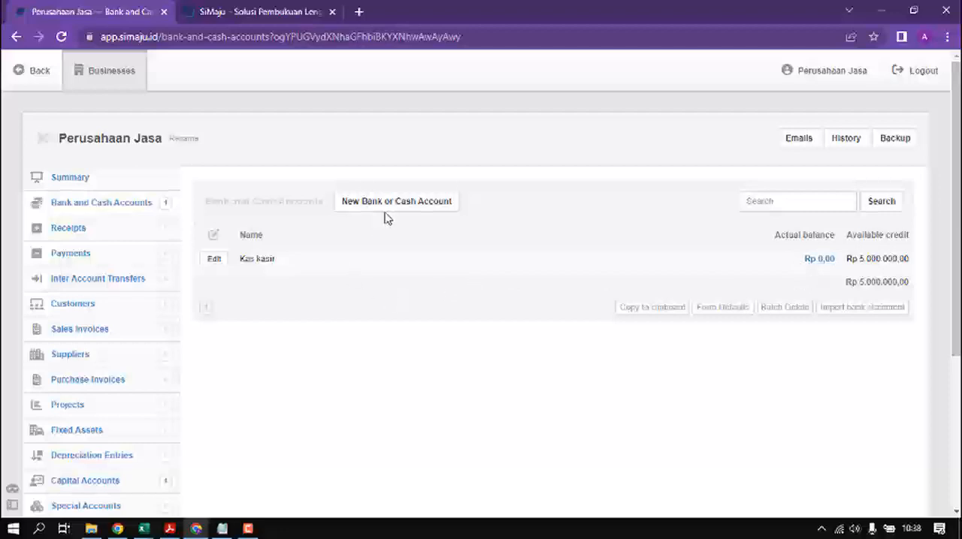
# Step: Start another bank or cash account and copy the Bank BCA name with its account number from Excel cell B9 into its name
pyautogui.click(390, 202)
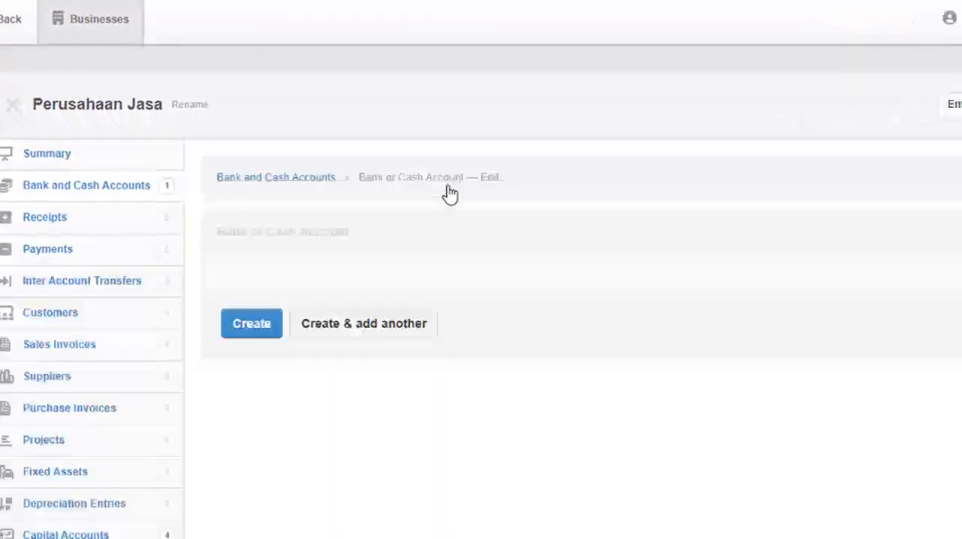
pyautogui.click(383, 307)
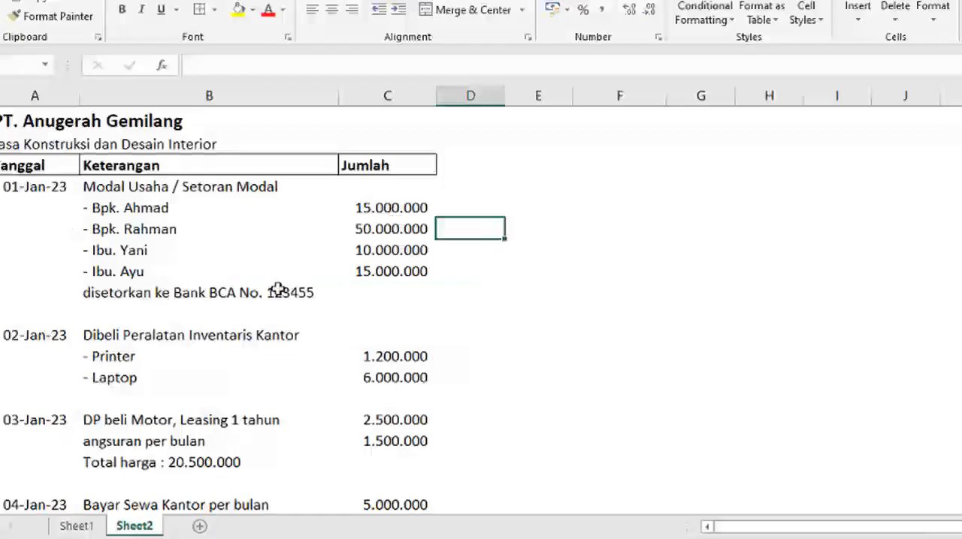
pyautogui.click(280, 293)
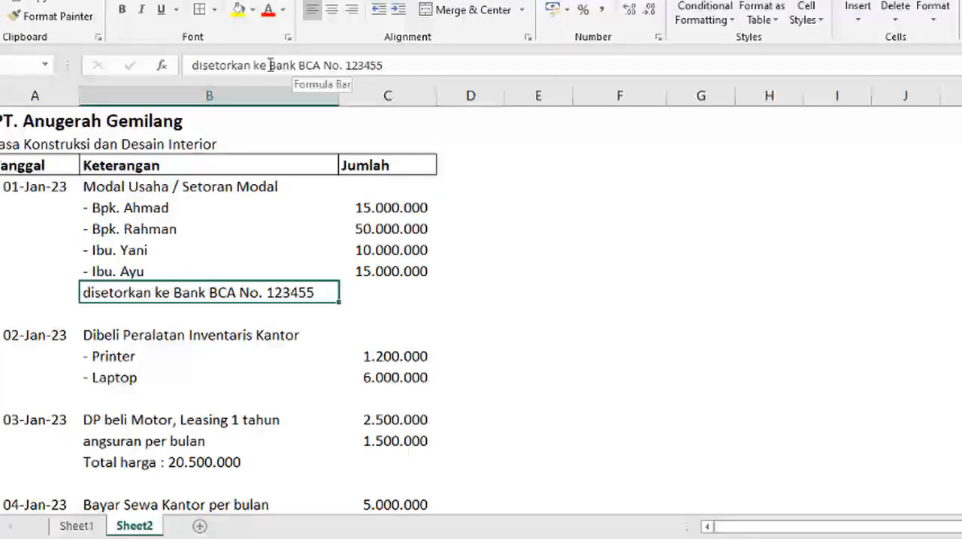
pyautogui.click(461, 272)
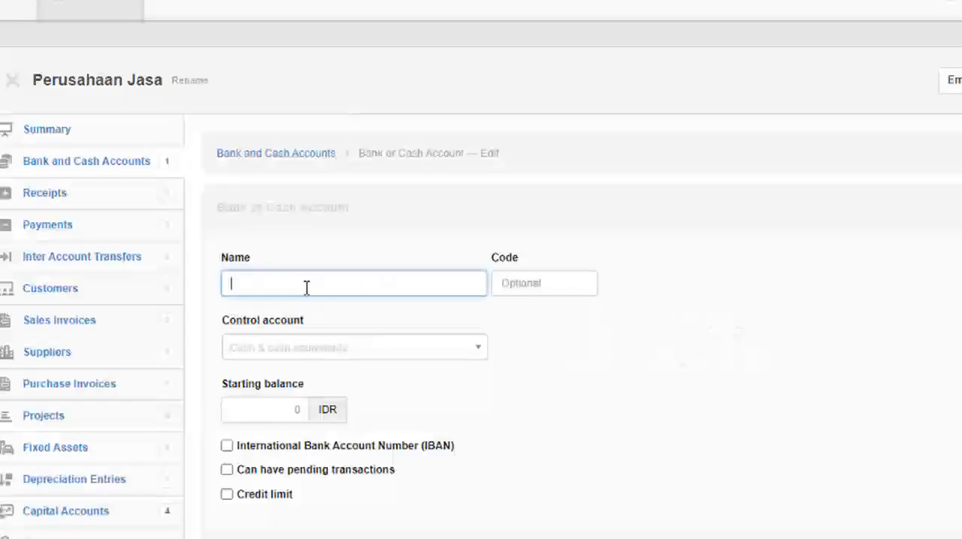
pyautogui.hotkey('ctrl', 'v')
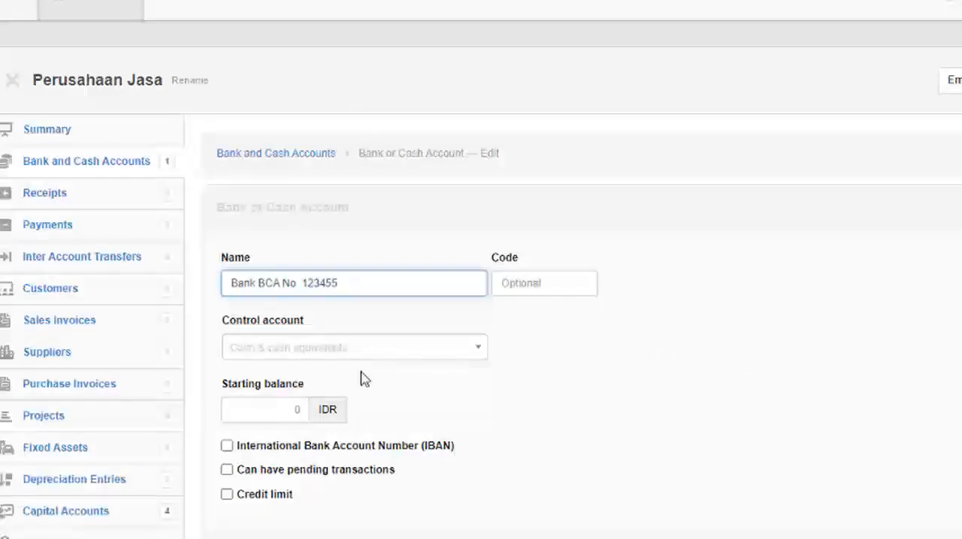
# Step: Assign the new bank account to the Bank BCA control account and create it
pyautogui.click(347, 352)
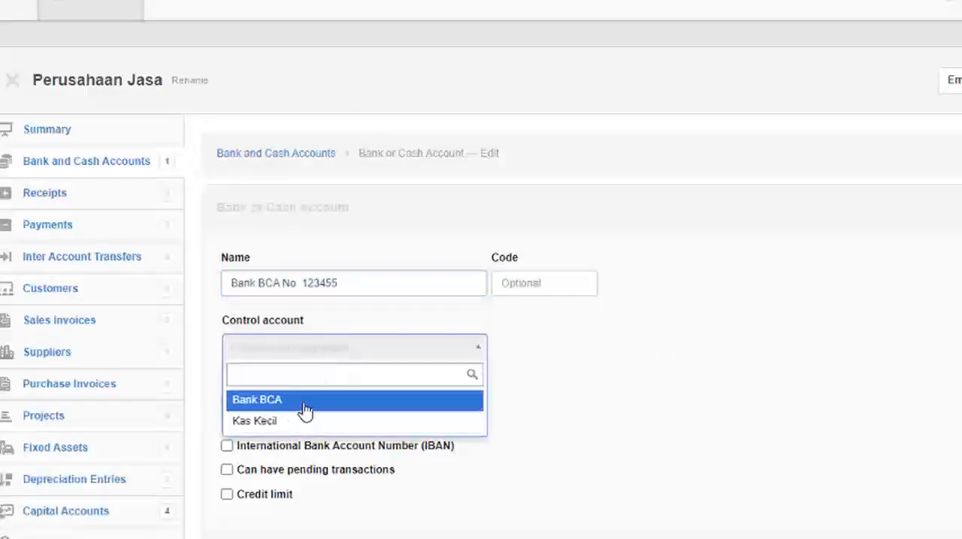
pyautogui.click(299, 400)
pyautogui.scroll(-1, 286, 398)
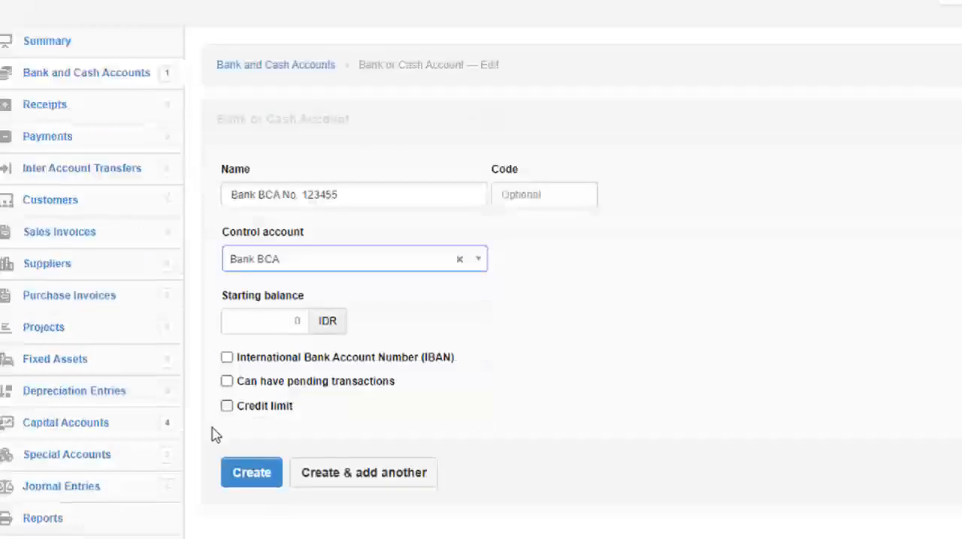
pyautogui.click(241, 476)
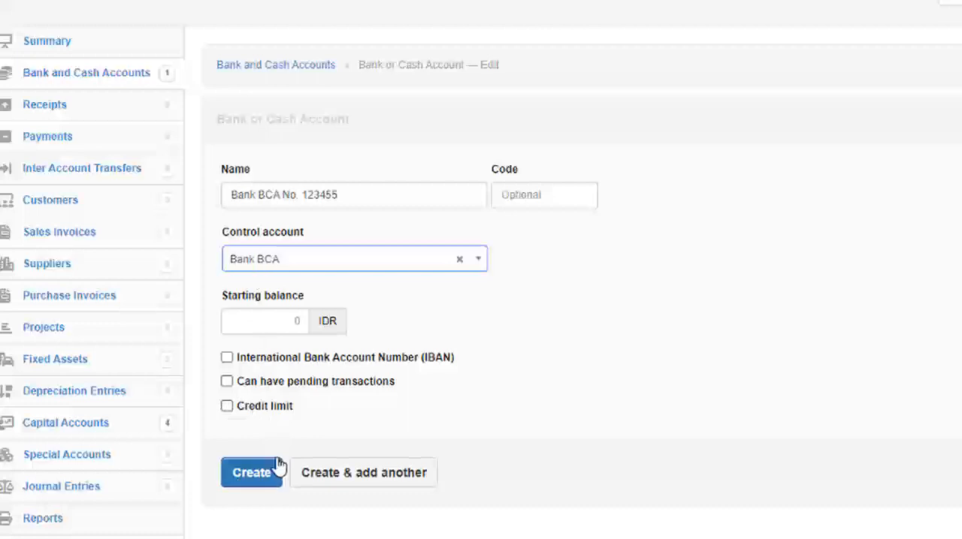
pyautogui.click(254, 475)
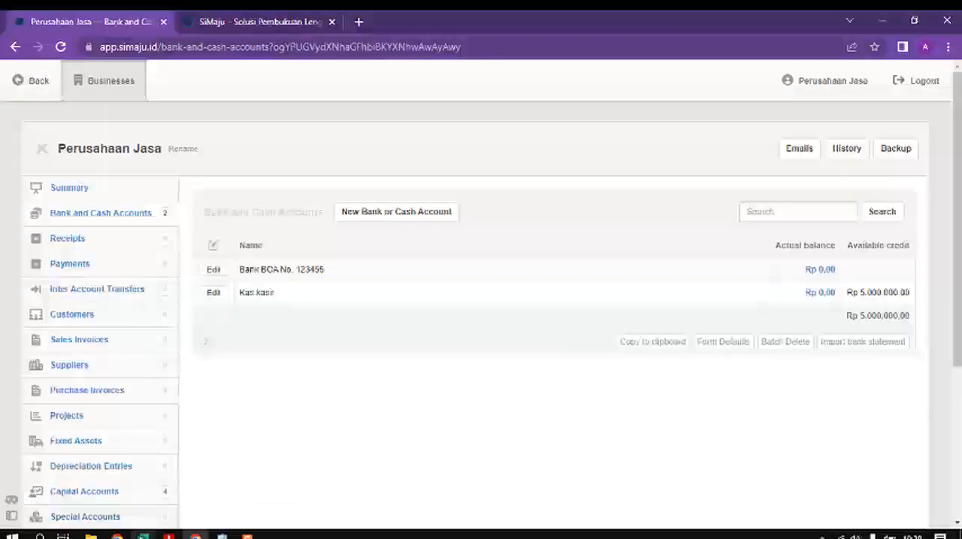
# Step: Switch to Excel and copy the first contributor's capital amount from cell C5
pyautogui.click(142, 537)
pyautogui.click(220, 507)
pyautogui.click(346, 298)
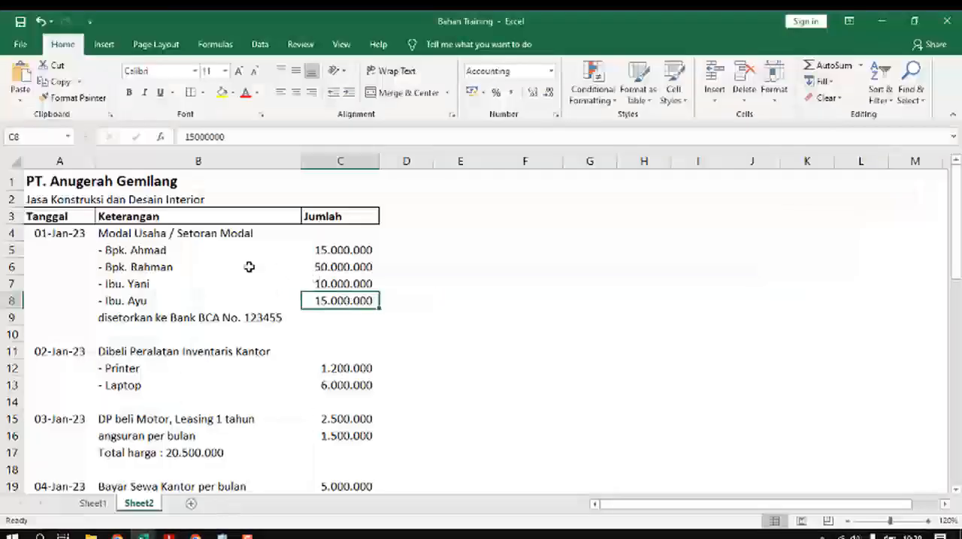
pyautogui.click(355, 251)
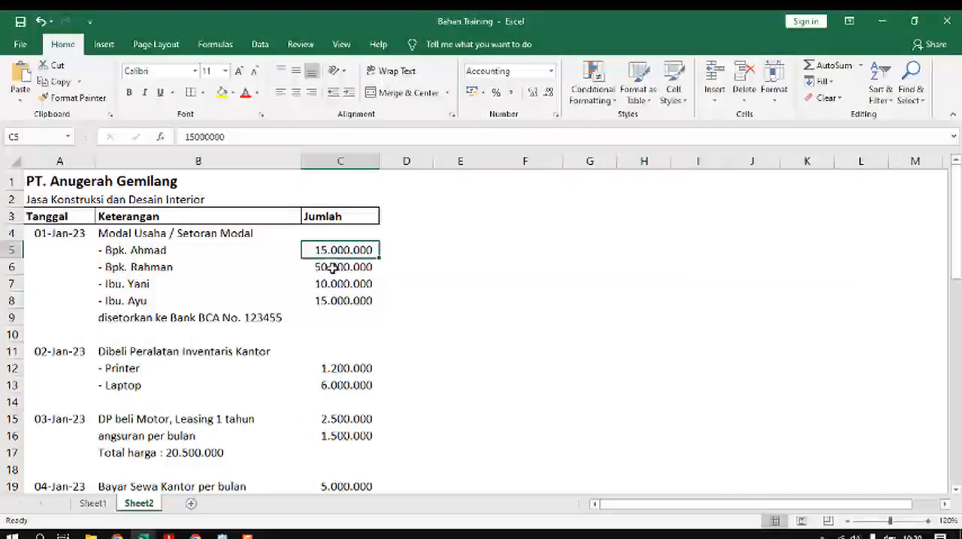
pyautogui.write('c')
pyautogui.press('Escape')
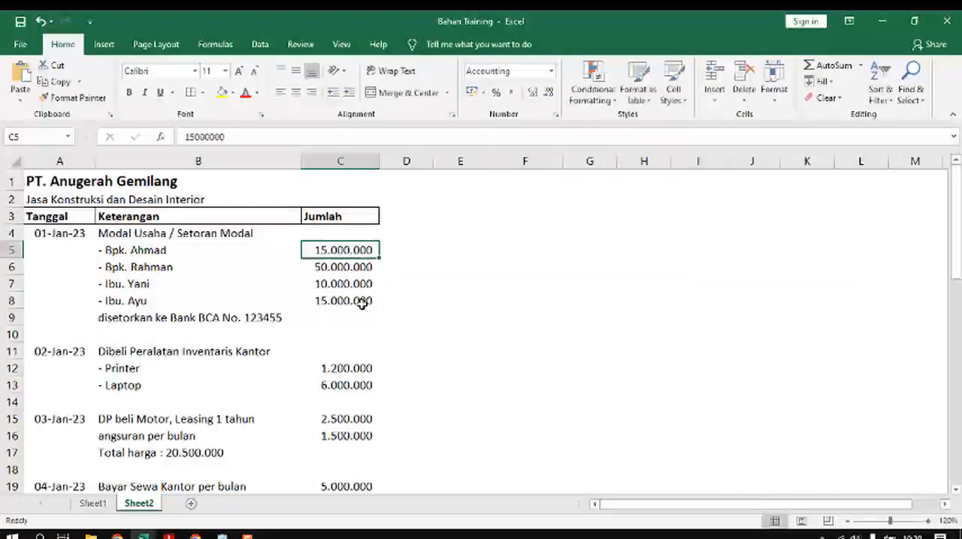
pyautogui.hotkey('ctrl', 'c')
# Step: Switch to SiMaju, start a new receipt and date it 1-1-2023, matching the capital deposit date in Excel cell A4
pyautogui.hotkey('alt', 'Tab')
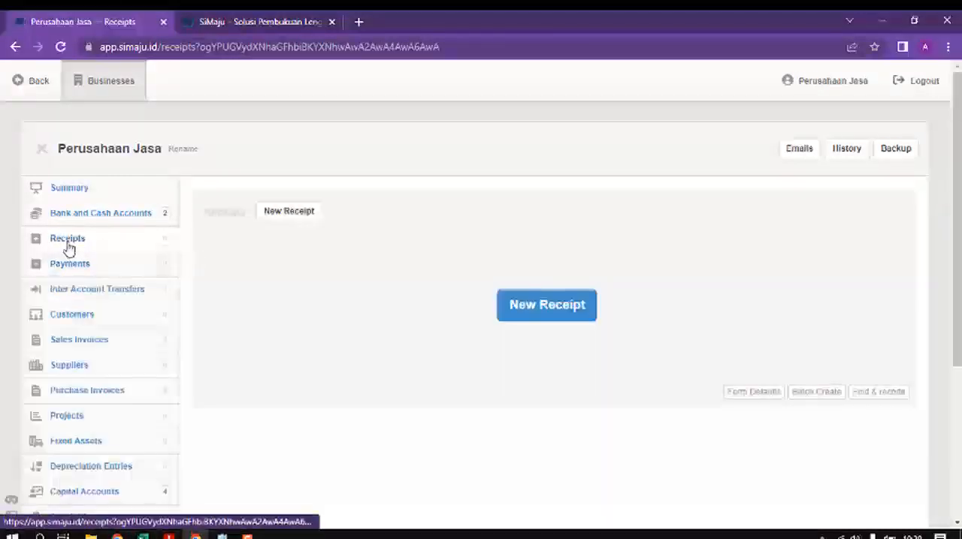
pyautogui.click(552, 309)
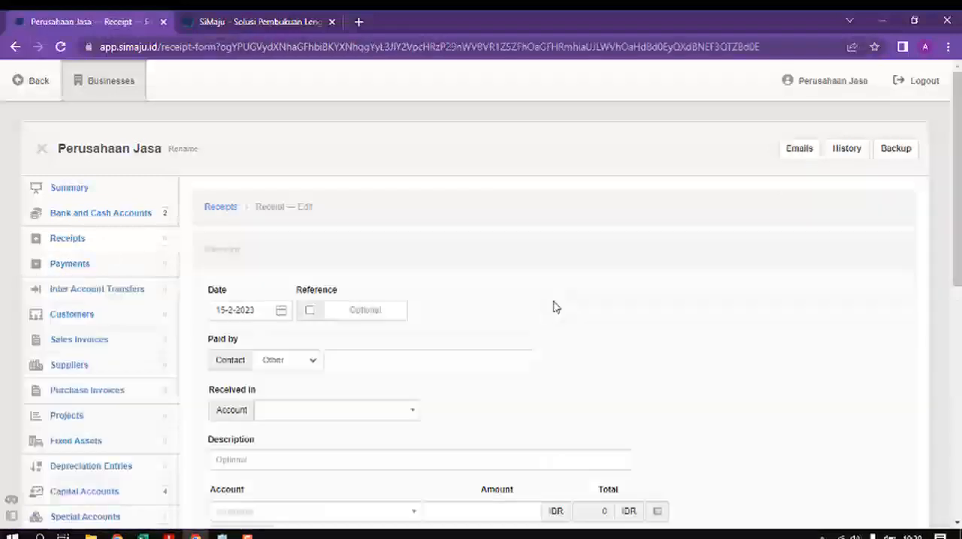
pyautogui.click(247, 309)
pyautogui.hotkey('alt', 'Tab')
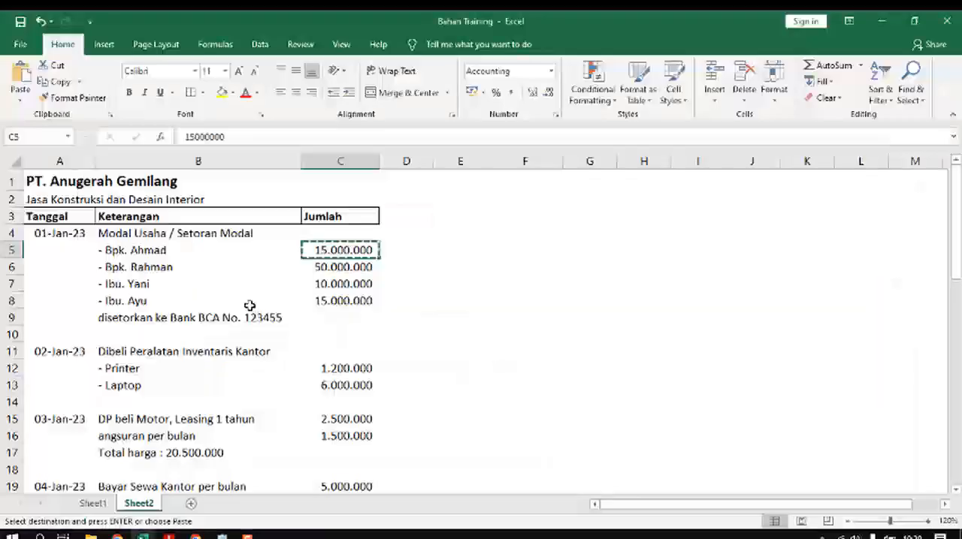
pyautogui.hotkey('alt', 'Tab')
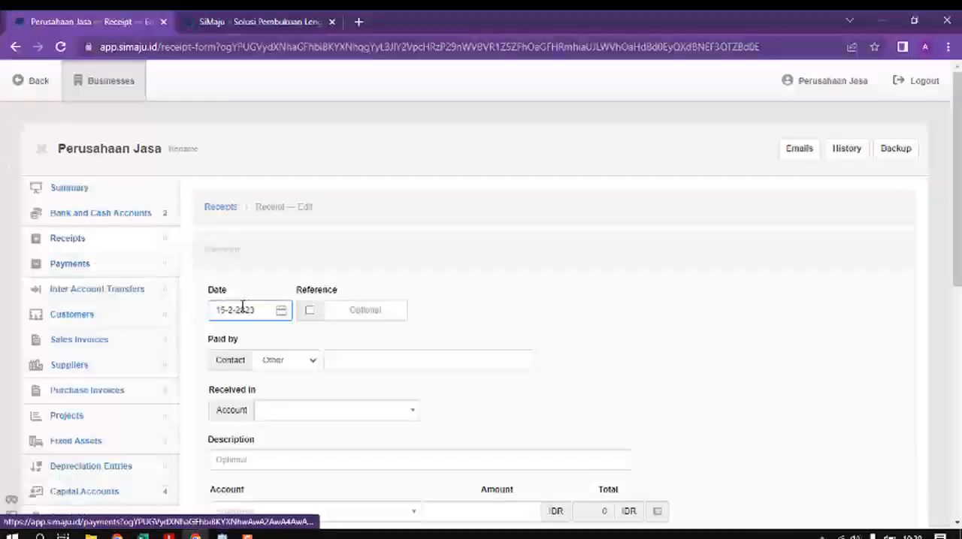
pyautogui.hotkey('alt', 'Tab')
pyautogui.click(72, 236)
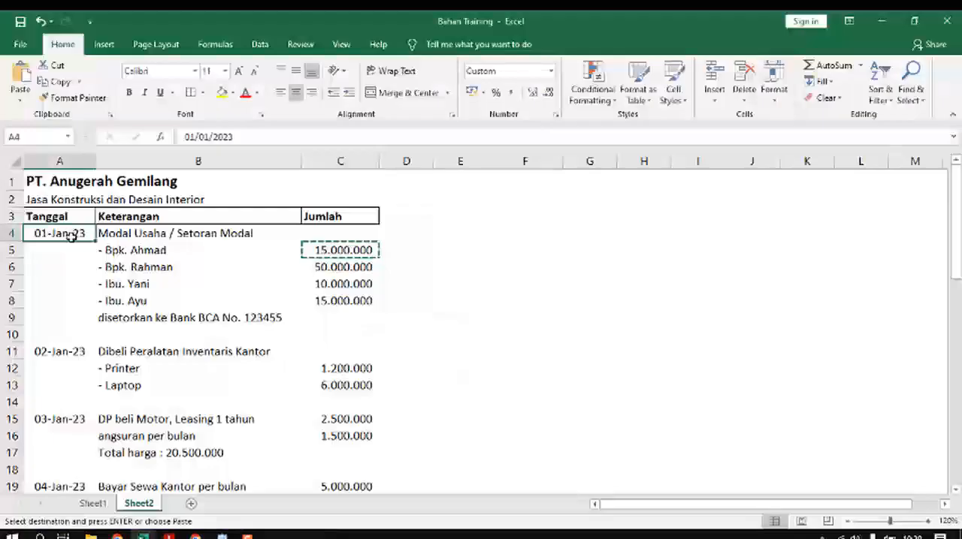
pyautogui.hotkey('alt', 'Tab')
pyautogui.click(242, 86)
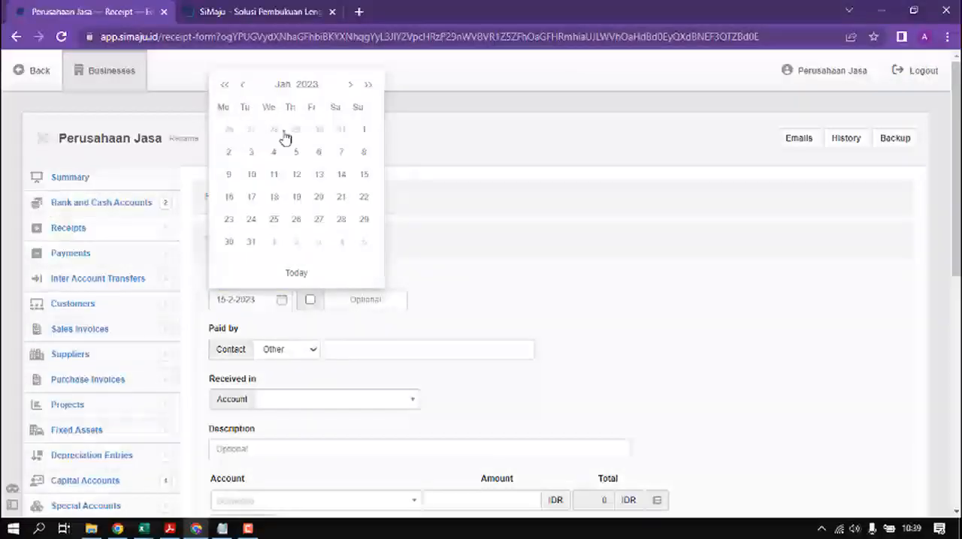
pyautogui.click(366, 131)
pyautogui.click(259, 299)
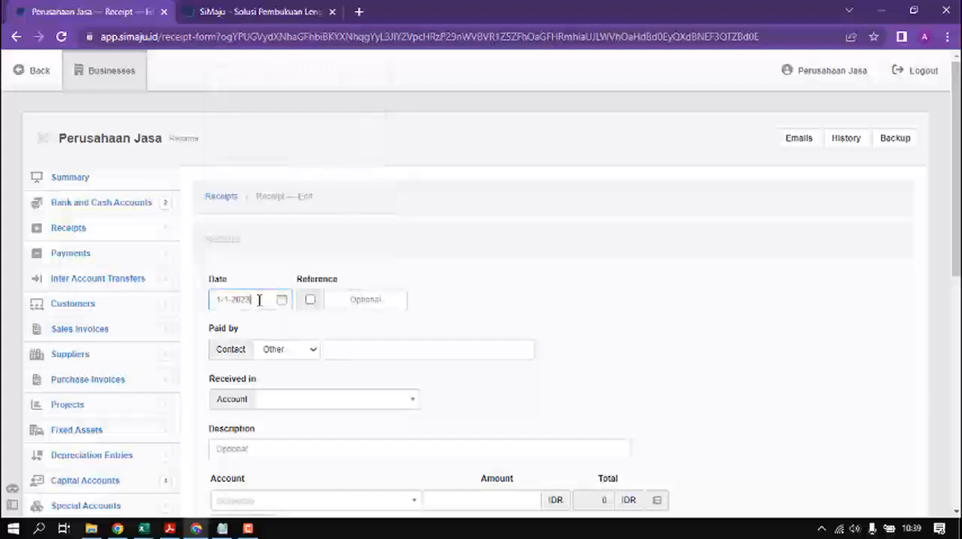
pyautogui.click(314, 309)
pyautogui.click(311, 303)
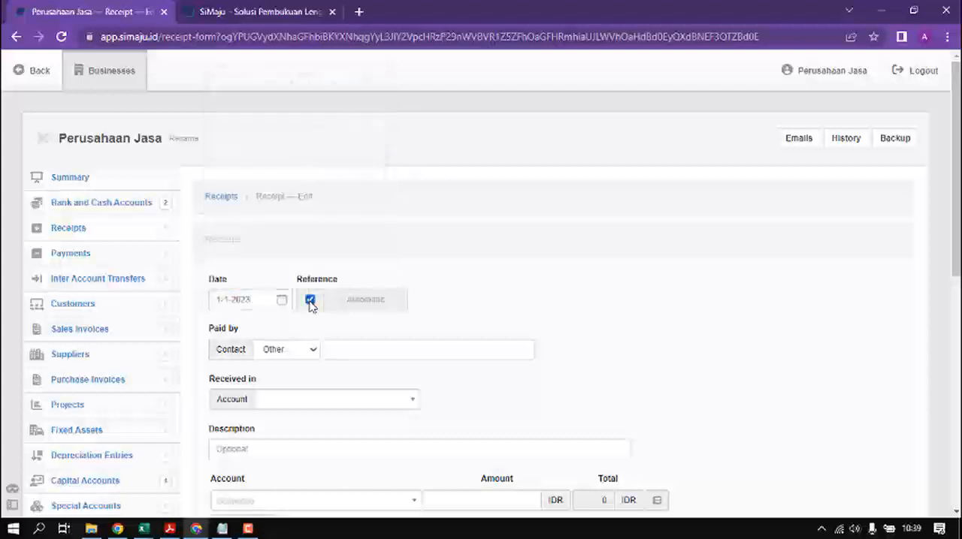
pyautogui.click(310, 301)
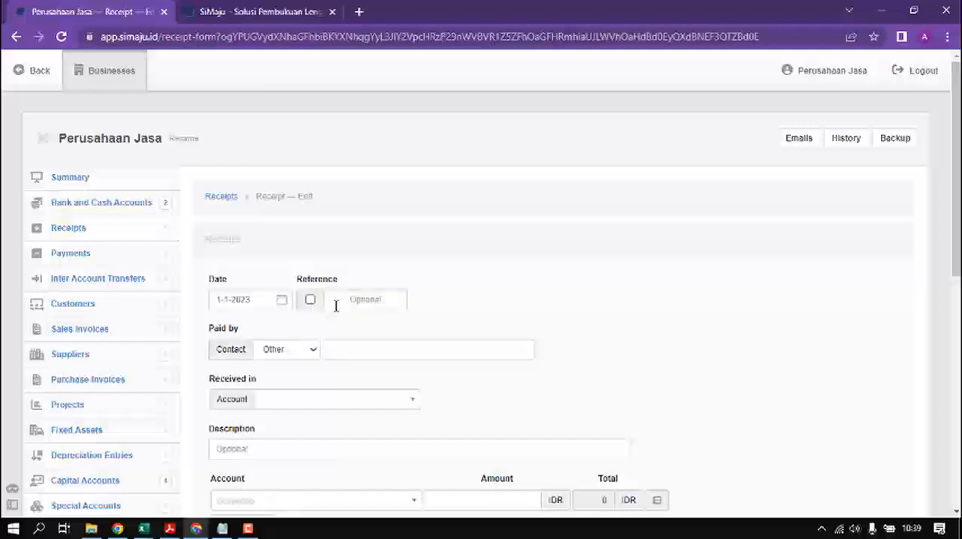
pyautogui.click(364, 303)
pyautogui.click(308, 353)
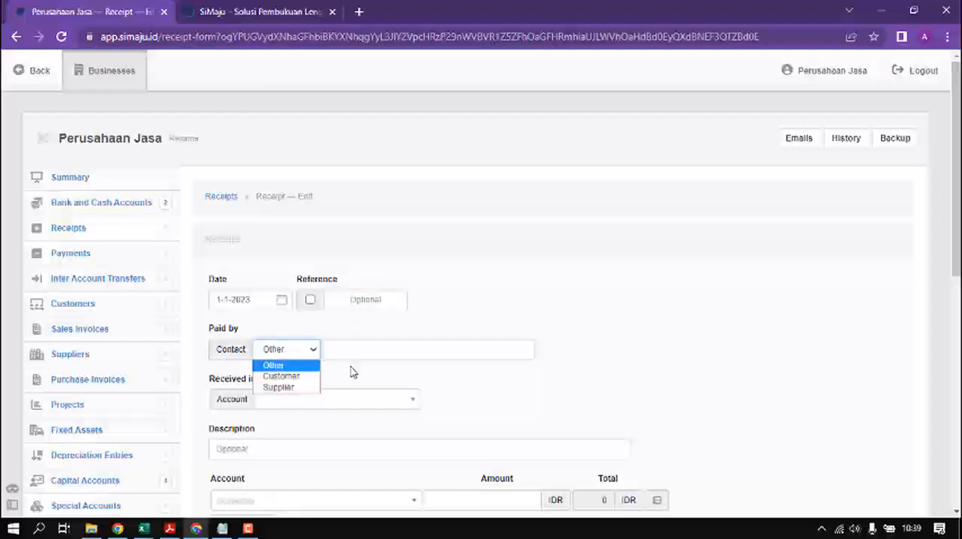
pyautogui.click(343, 349)
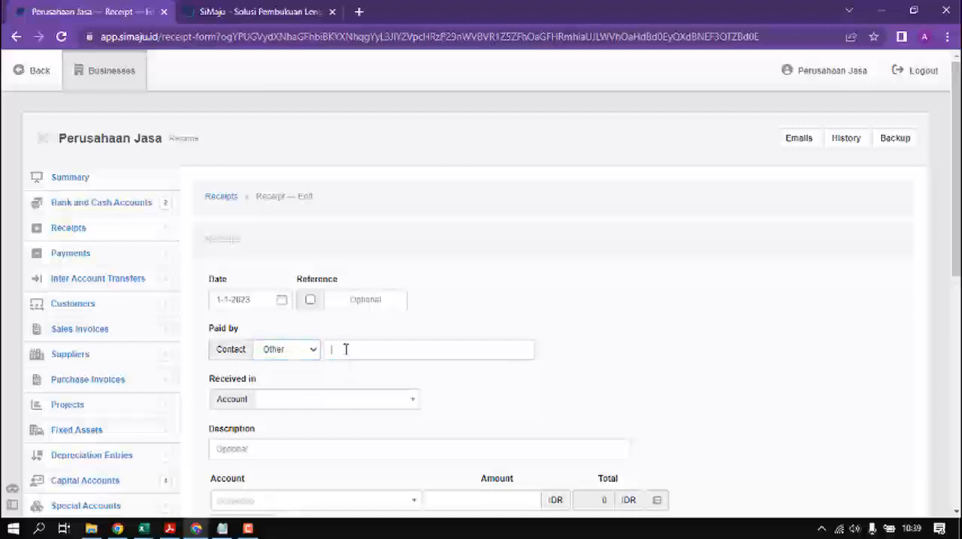
# Step: Set the receipt to be received in the Bank BCA account and describe it as "Setoran Modal"
pyautogui.click(302, 403)
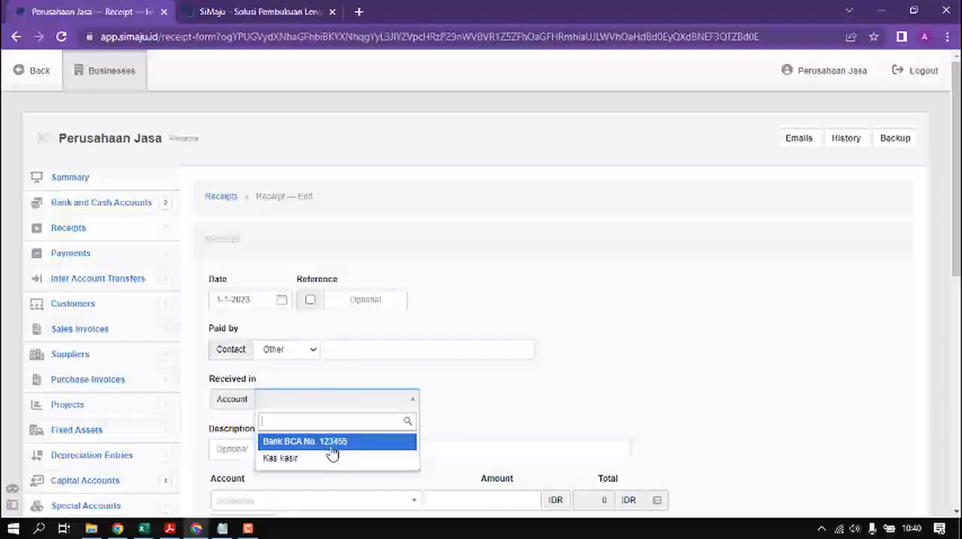
pyautogui.click(332, 445)
pyautogui.scroll(-1, 348, 425)
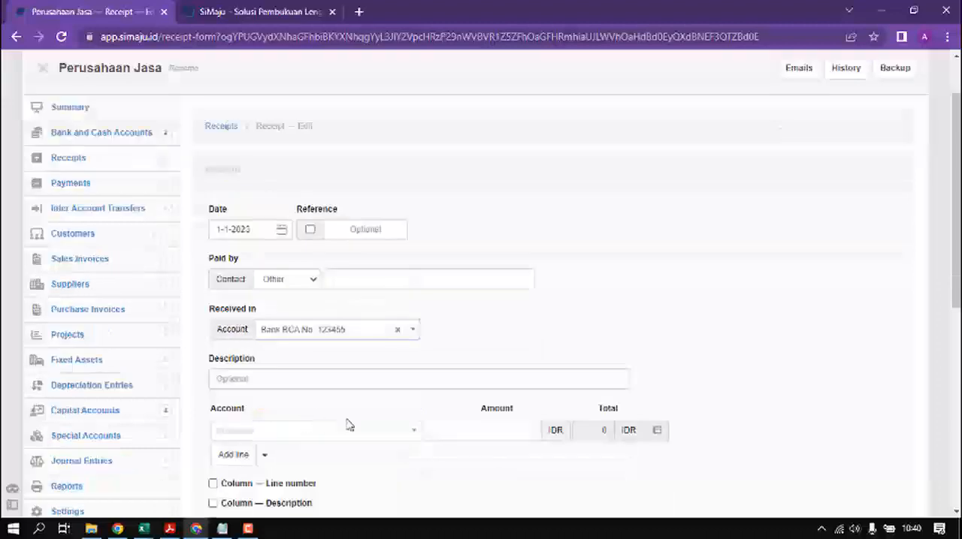
pyautogui.click(329, 383)
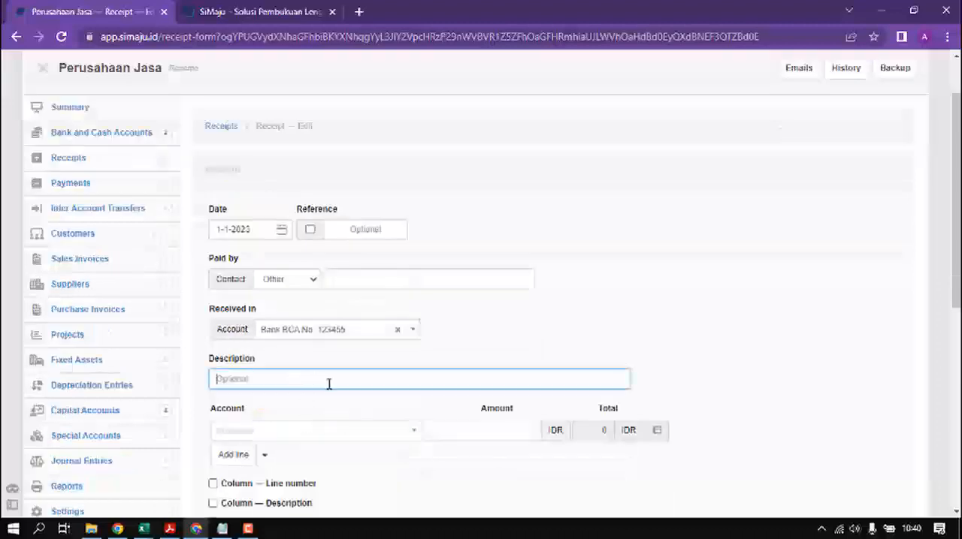
pyautogui.write('Setoran Modal')
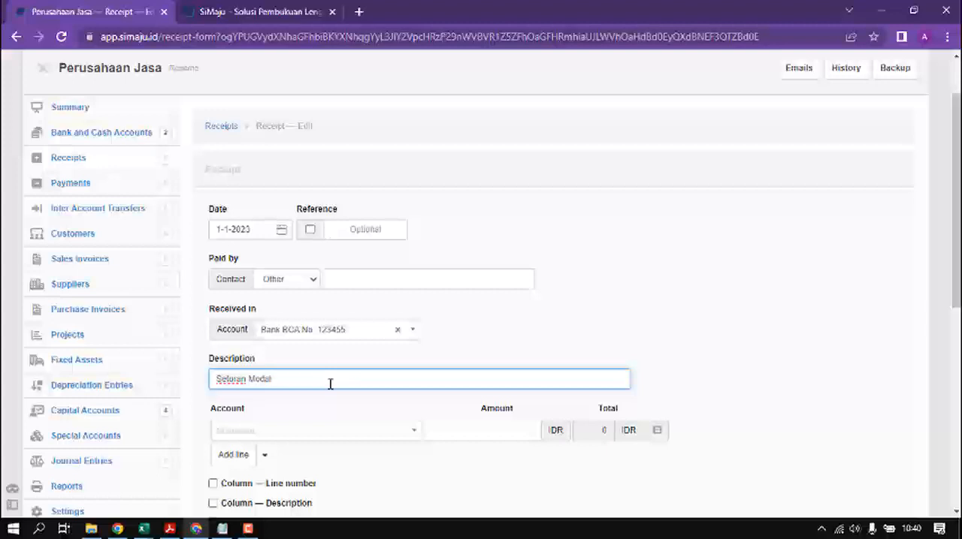
# Step: Assign the receipt line to the Modal Disetor account and the first contributor's capital account
pyautogui.click(390, 436)
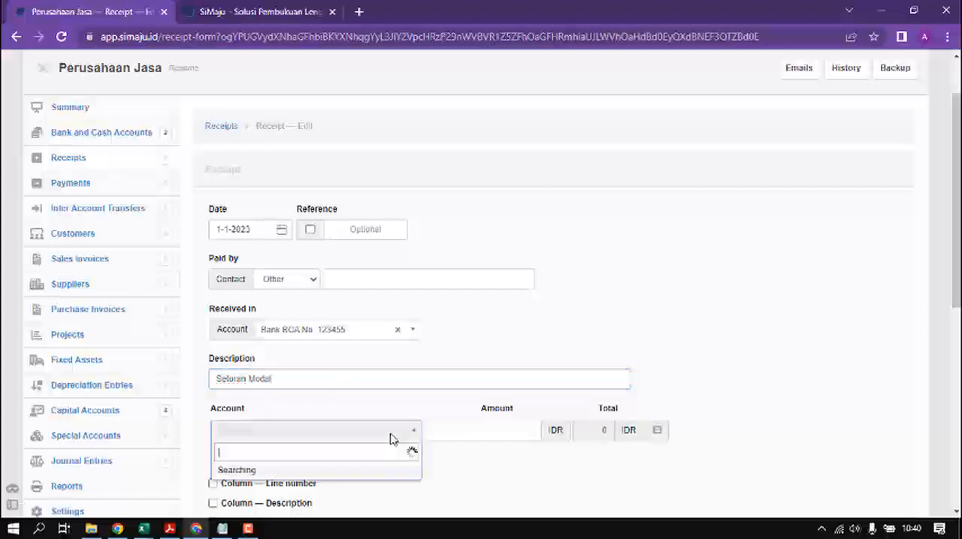
pyautogui.write('modal')
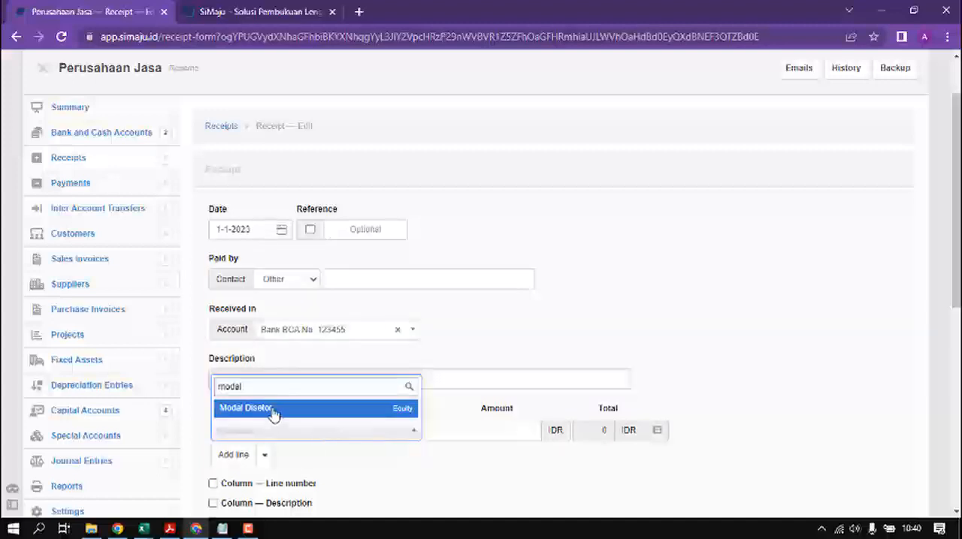
pyautogui.click(272, 412)
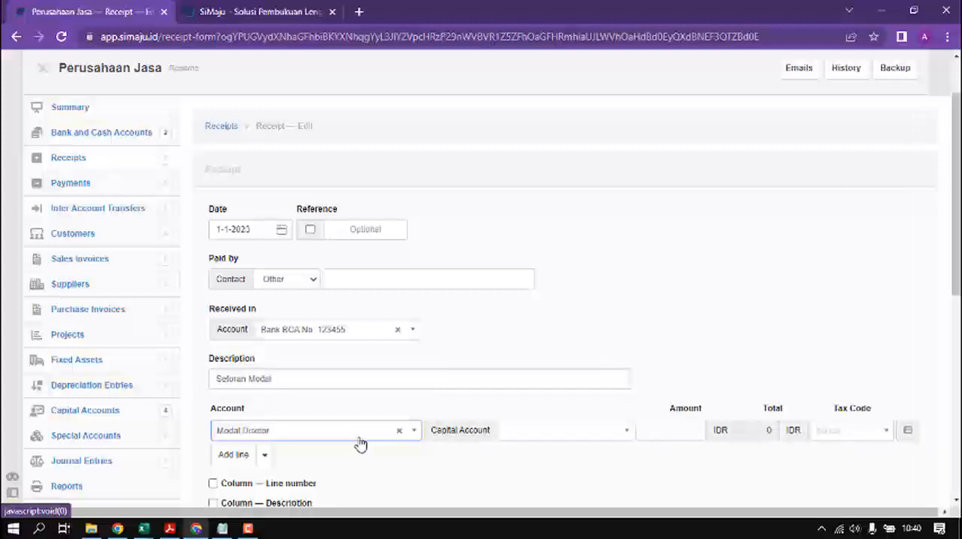
pyautogui.click(520, 439)
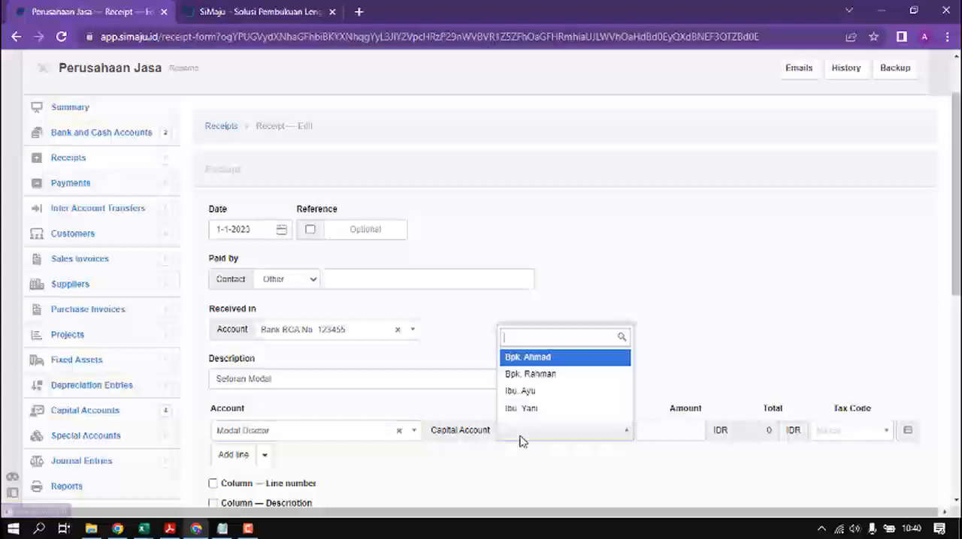
pyautogui.click(547, 361)
# Step: Set the first contributor's sub account to Dana Disetor
pyautogui.click(727, 435)
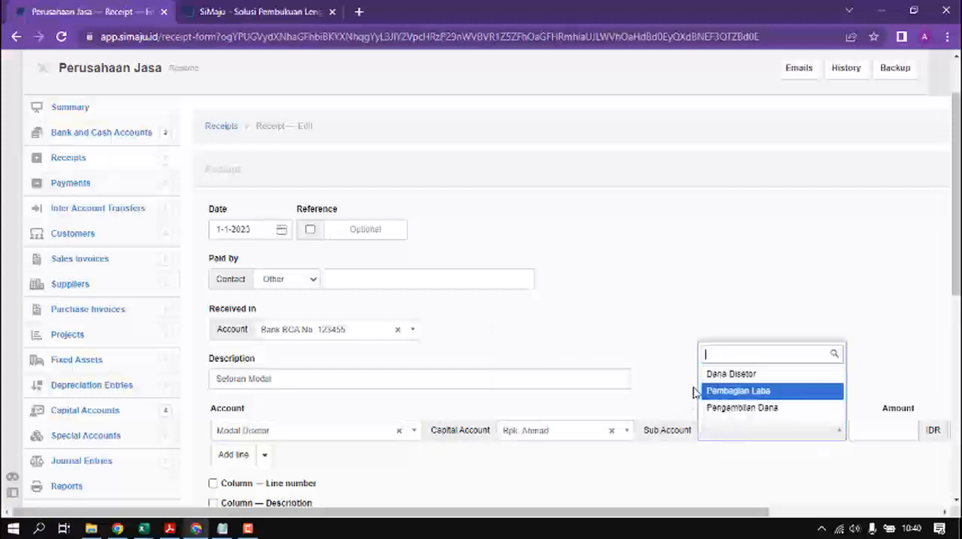
pyautogui.click(680, 402)
pyautogui.click(730, 442)
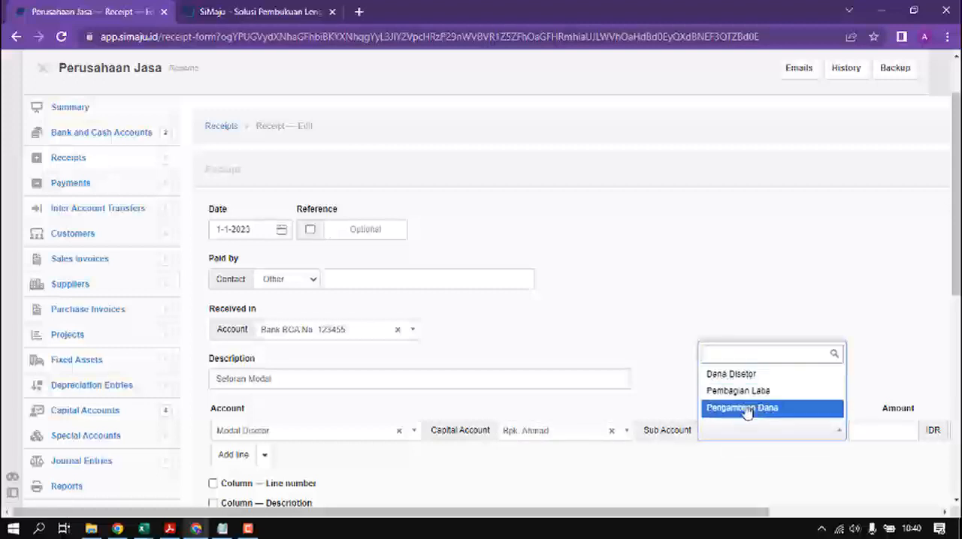
pyautogui.click(773, 381)
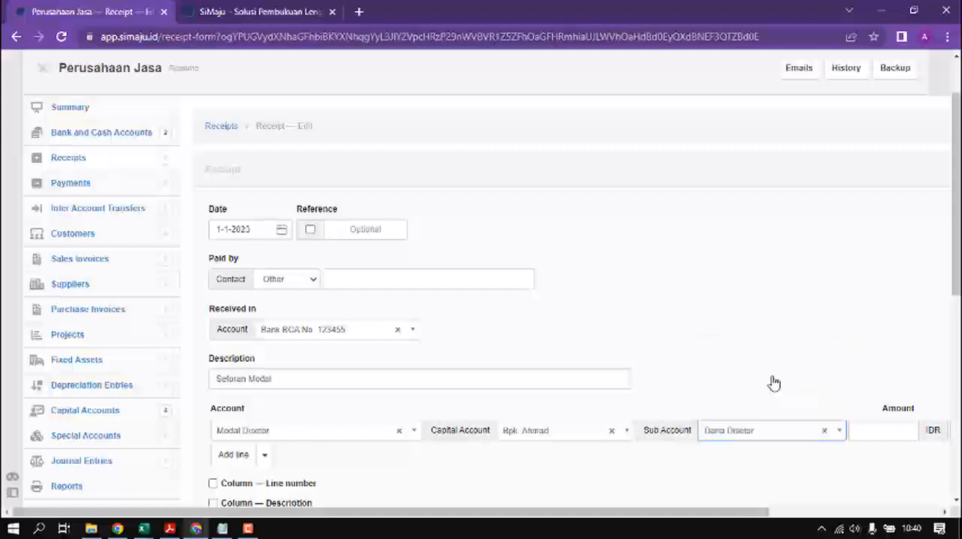
pyautogui.click(799, 435)
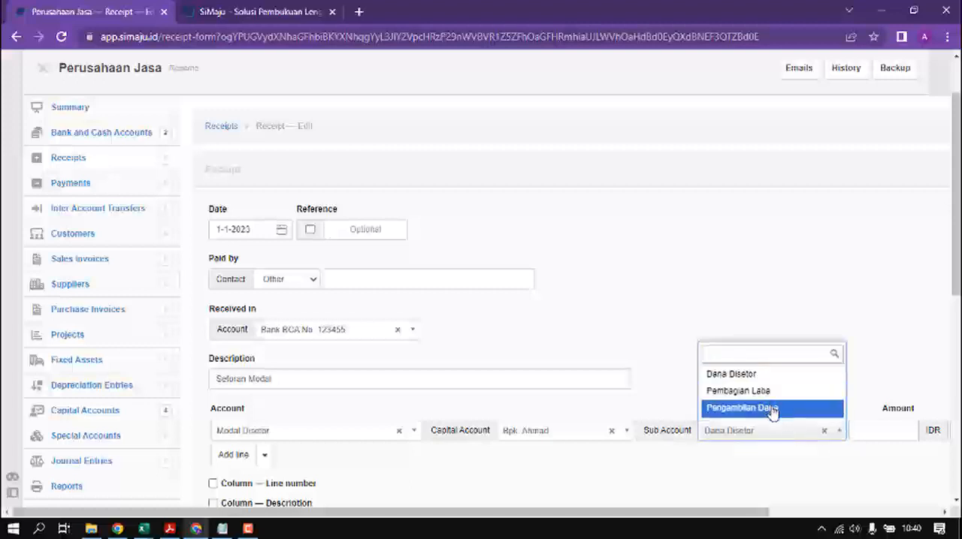
pyautogui.click(870, 431)
# Step: Copy the first contributor's amount from Excel cell C5 into the receipt line as 15.000.000 IDR
pyautogui.click(867, 431)
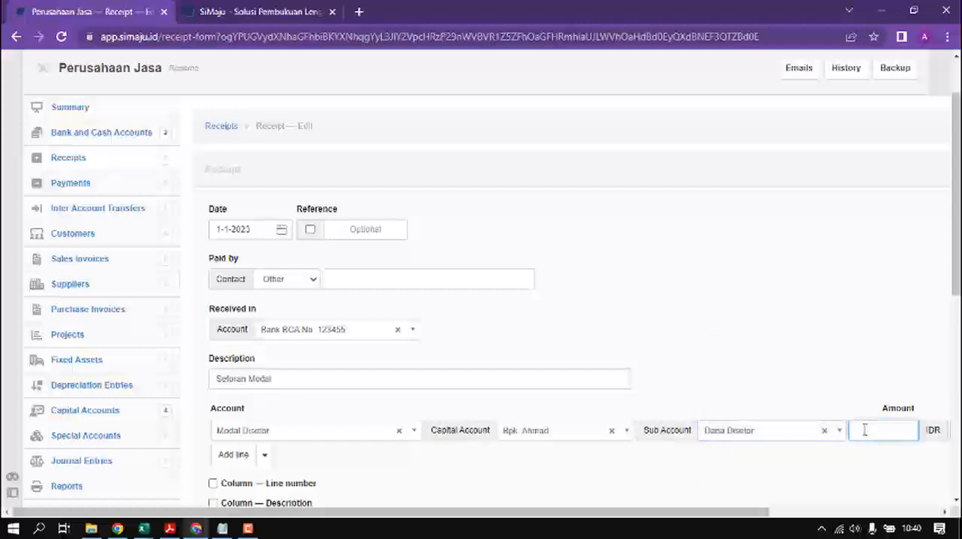
pyautogui.write('15.000.000')
pyautogui.hotkey('alt', 'Tab')
pyautogui.click(347, 242)
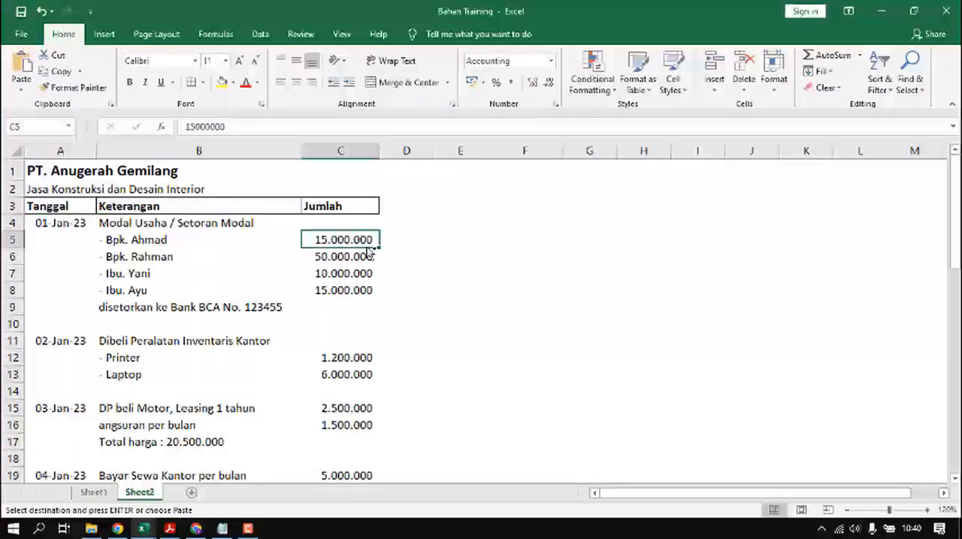
pyautogui.hotkey('alt', 'Tab')
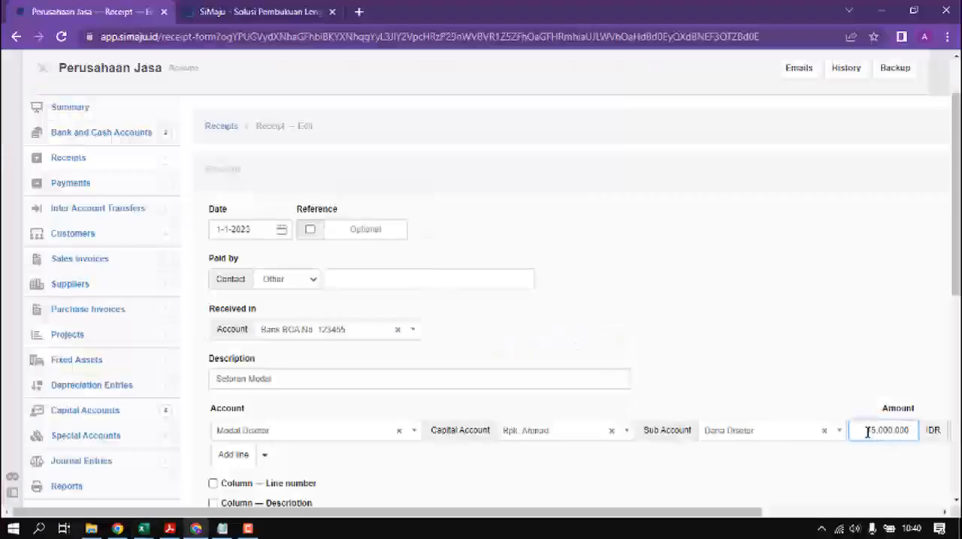
pyautogui.moveTo(867, 431); pyautogui.dragTo(923, 433)
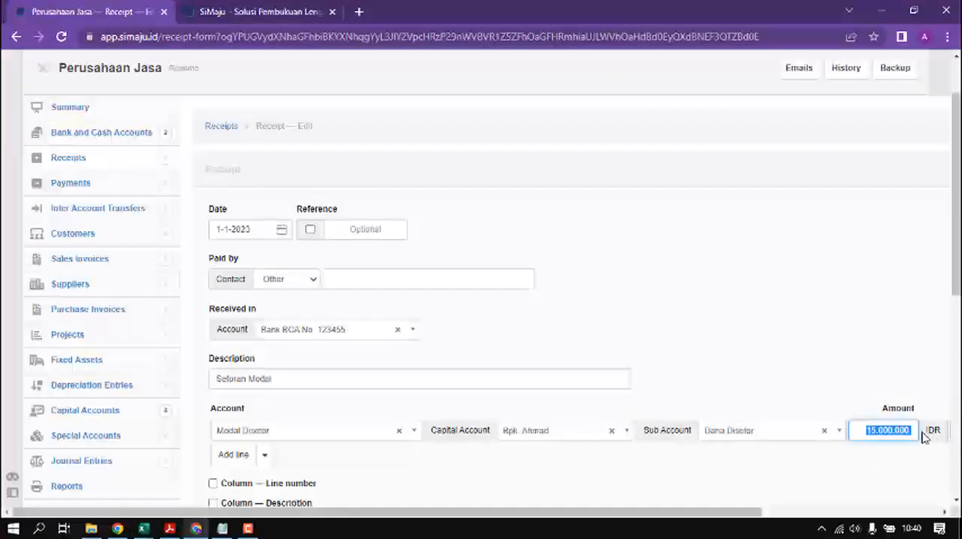
pyautogui.write('15.000.000')
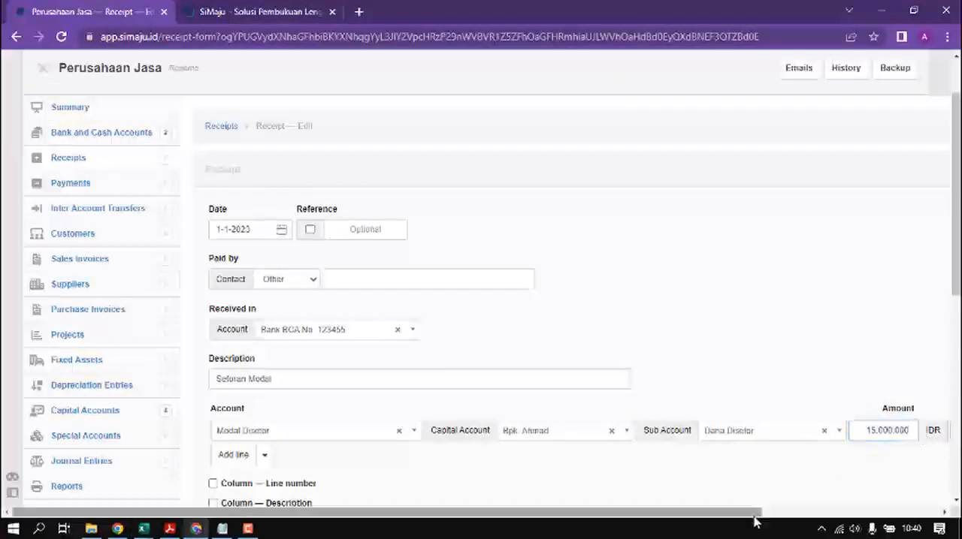
pyautogui.moveTo(757, 512); pyautogui.dragTo(915, 518)
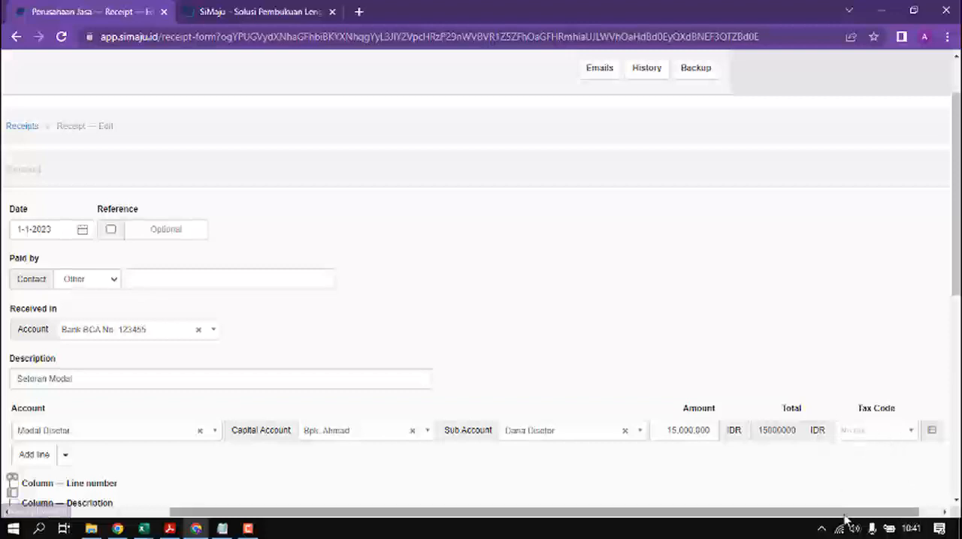
pyautogui.moveTo(847, 519); pyautogui.dragTo(639, 518)
# Step: Check the remaining contributors in Excel and add five more lines to the receipt
pyautogui.scroll(-2, 565, 479)
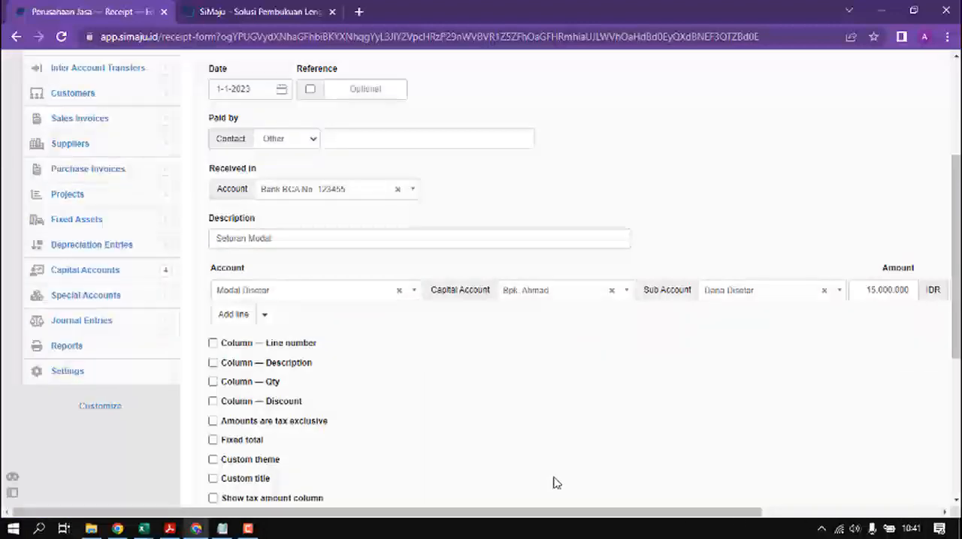
pyautogui.hotkey('alt', 'Tab')
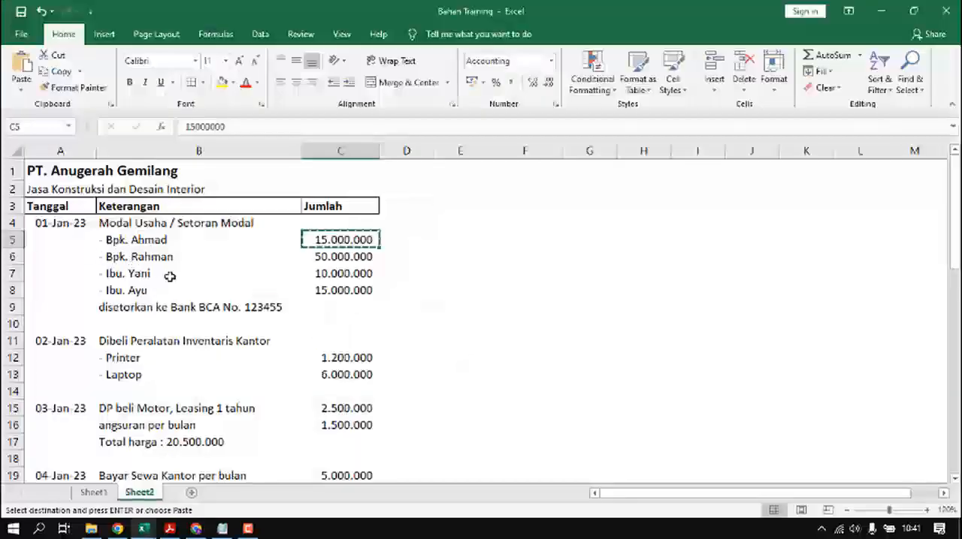
pyautogui.hotkey('alt', 'Tab')
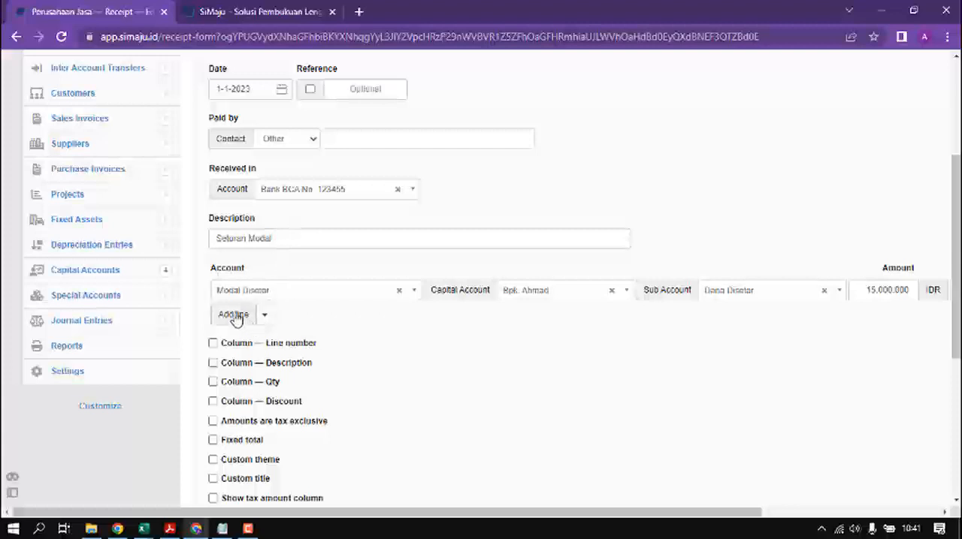
pyautogui.click(265, 315)
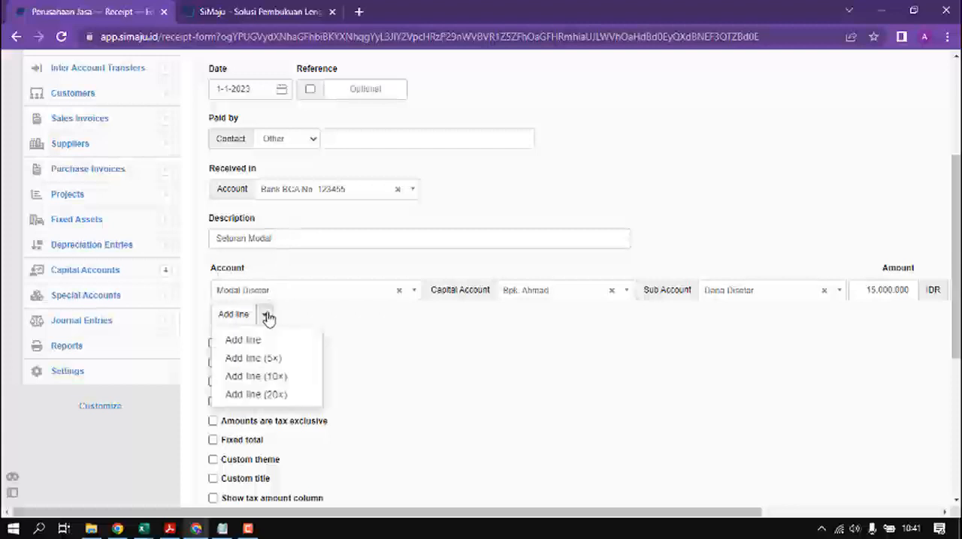
pyautogui.click(278, 360)
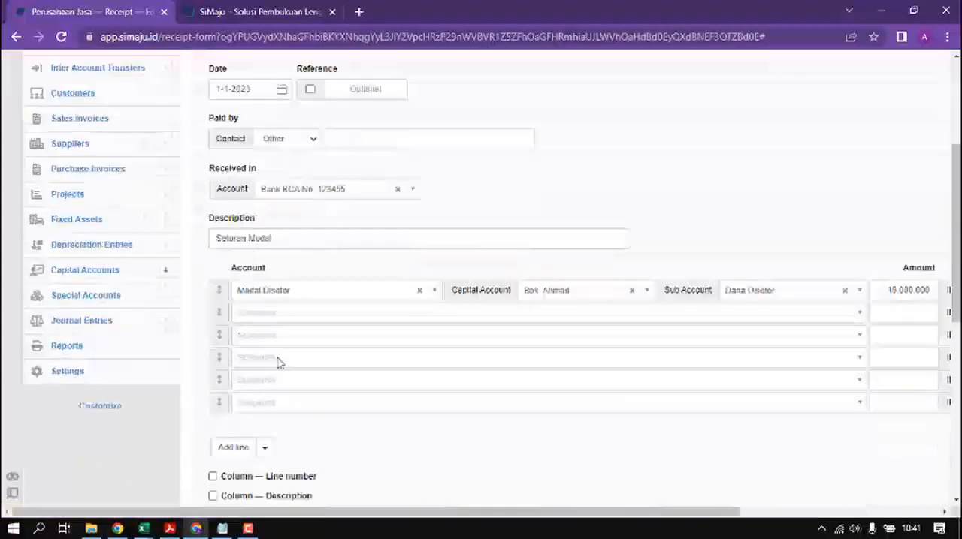
# Step: Assign the second receipt line to the Modal Disetor account and copy the second contributor's amount from Excel cell C6
pyautogui.click(327, 319)
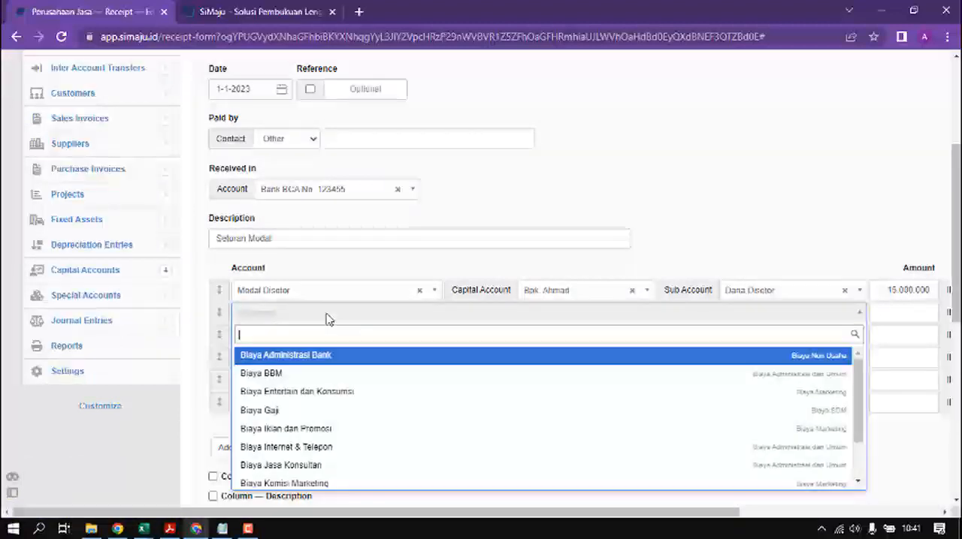
pyautogui.write('mo')
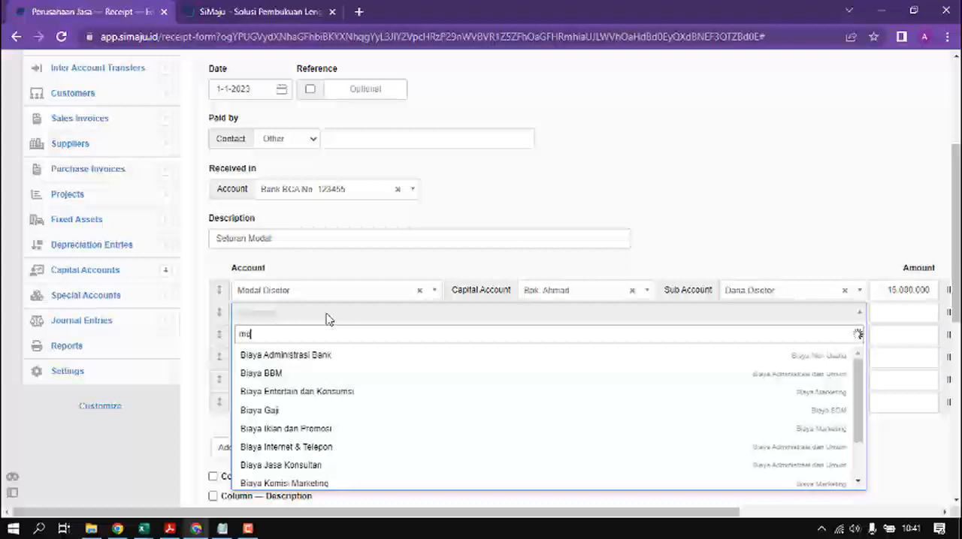
pyautogui.write('d')
pyautogui.click(305, 356)
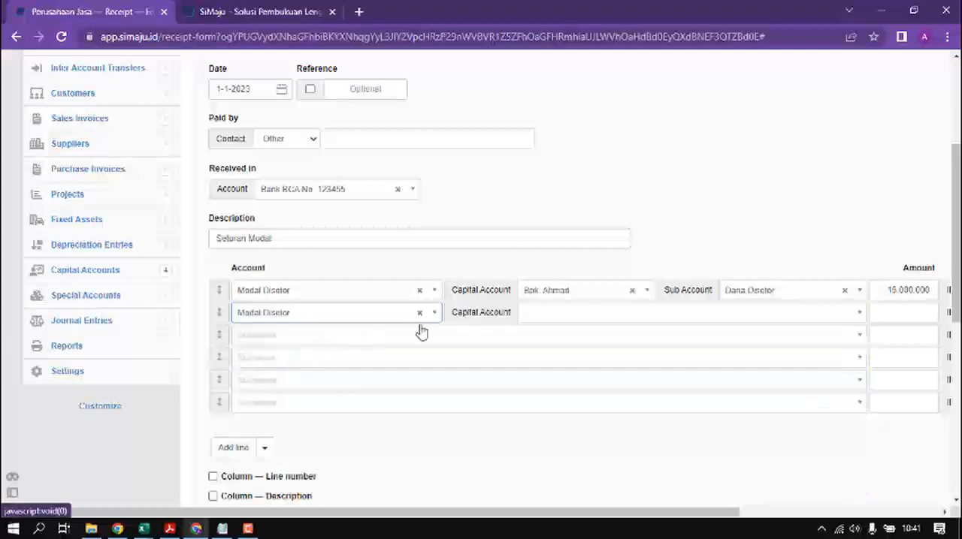
pyautogui.hotkey('alt', 'Tab')
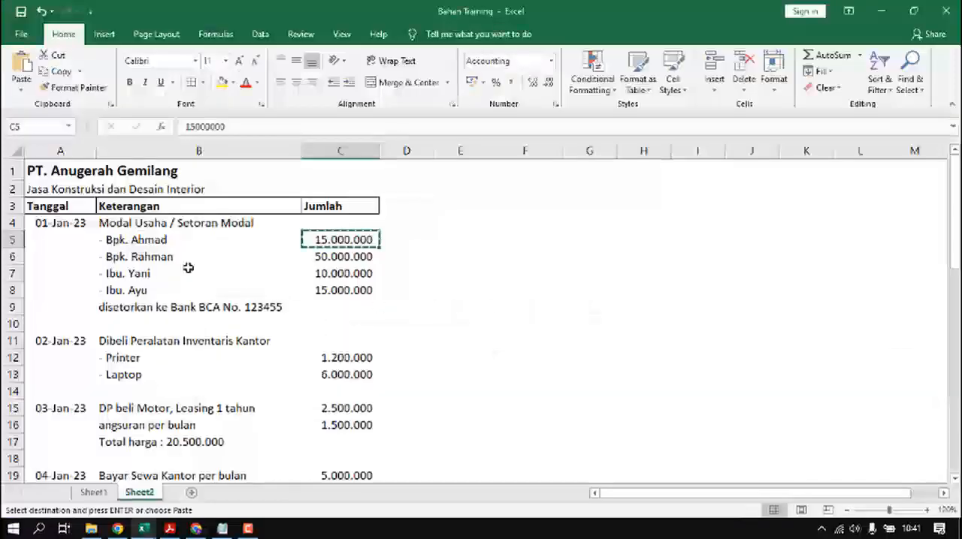
pyautogui.click(327, 256)
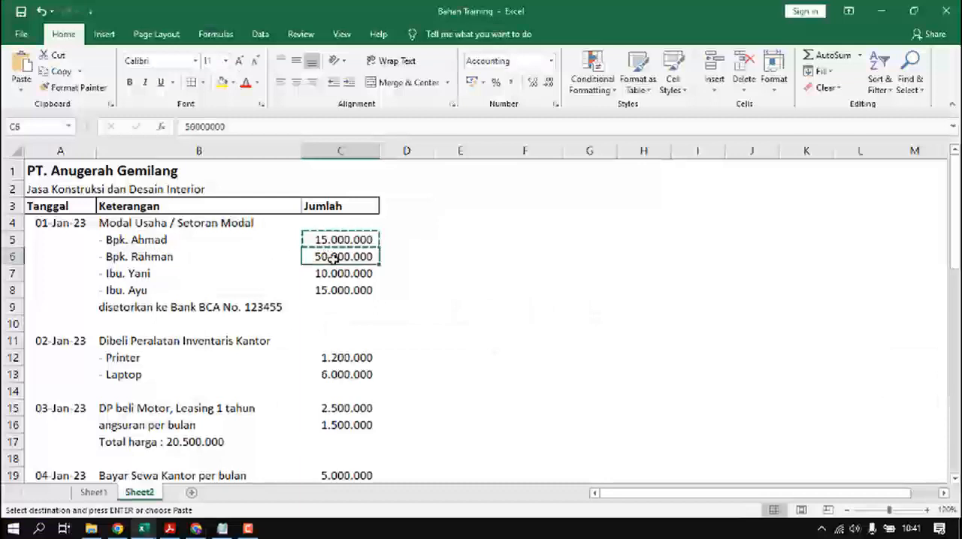
pyautogui.hotkey('ctrl', 'c')
pyautogui.hotkey('alt', 'Tab')
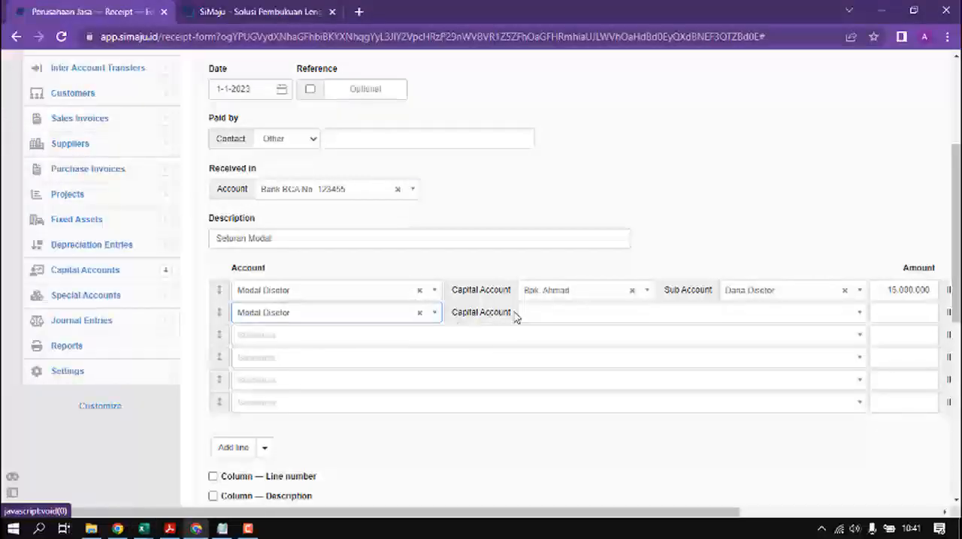
# Step: Complete the second receipt line with the second contributor's capital account, sub account Dana Disetor and amount 50.000.000 IDR
pyautogui.click(541, 312)
pyautogui.click(565, 370)
pyautogui.click(779, 322)
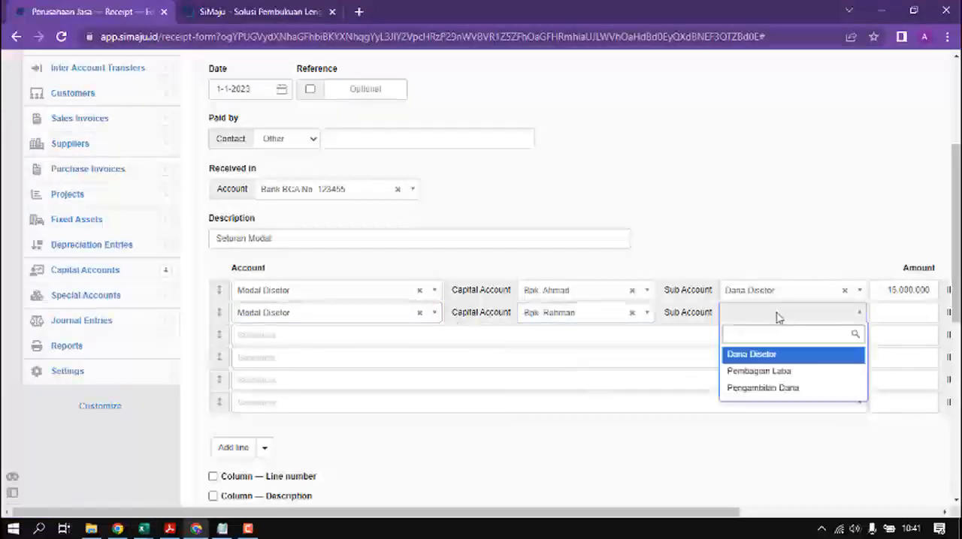
pyautogui.click(755, 353)
pyautogui.click(891, 311)
pyautogui.hotkey('ctrl', 'v')
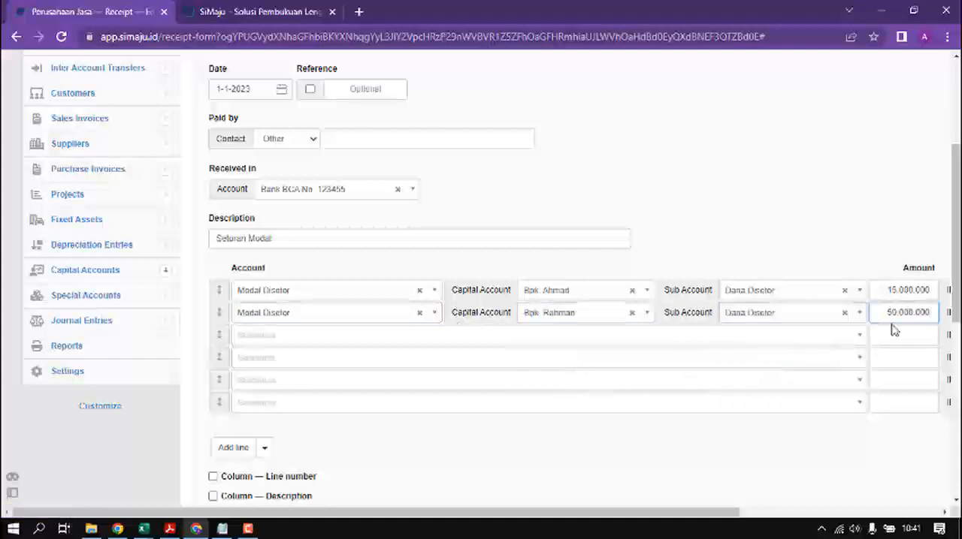
# Step: Assign the third receipt line to the Modal Disetor account and copy the third contributor's amount from Excel cell C7
pyautogui.click(383, 342)
pyautogui.write('mod')
pyautogui.click(271, 313)
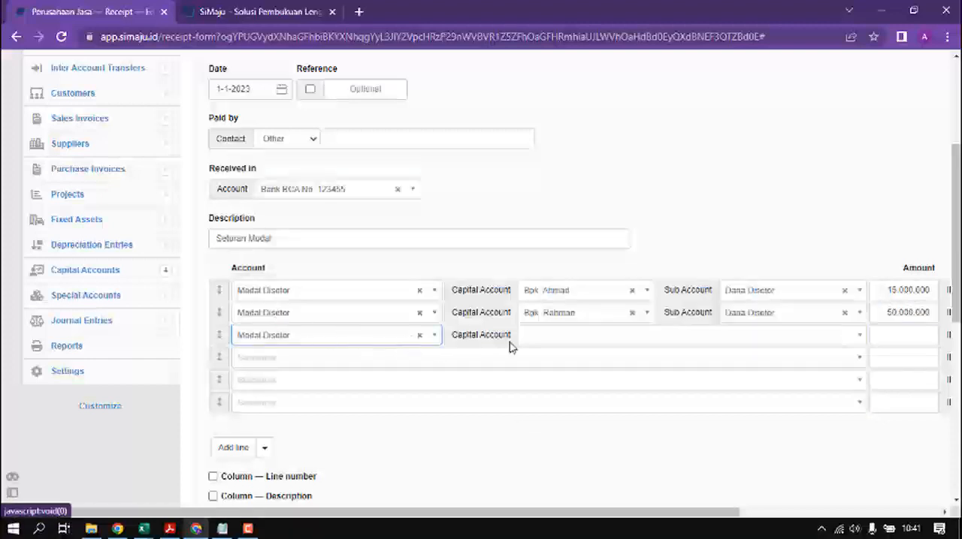
pyautogui.hotkey('alt', 'Tab')
pyautogui.click(151, 274)
pyautogui.click(371, 275)
pyautogui.hotkey('ctrl', 'c')
pyautogui.hotkey('alt', 'Tab')
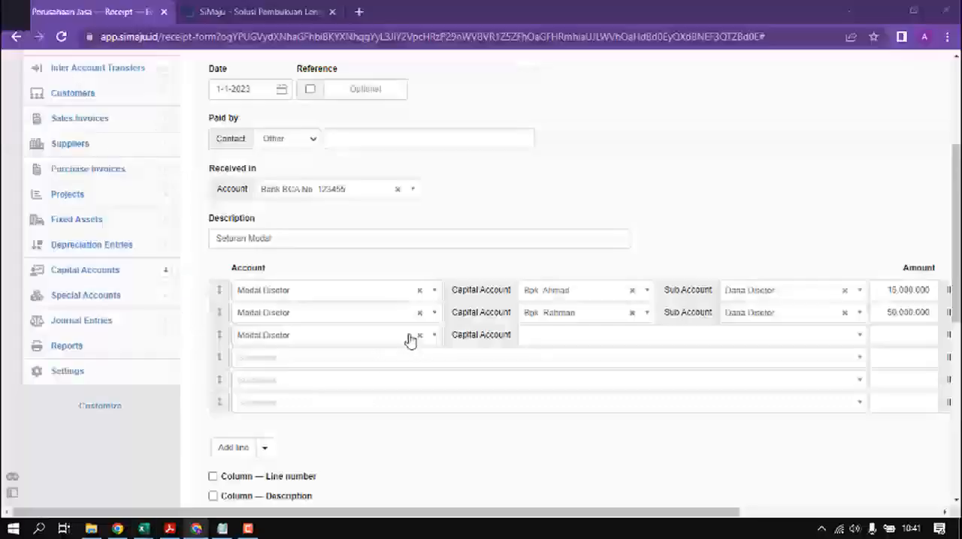
# Step: Complete the third receipt line with the third contributor's capital account, sub account Dana Disetor and amount 10.000.000 IDR
pyautogui.click(531, 337)
pyautogui.click(563, 414)
pyautogui.click(751, 335)
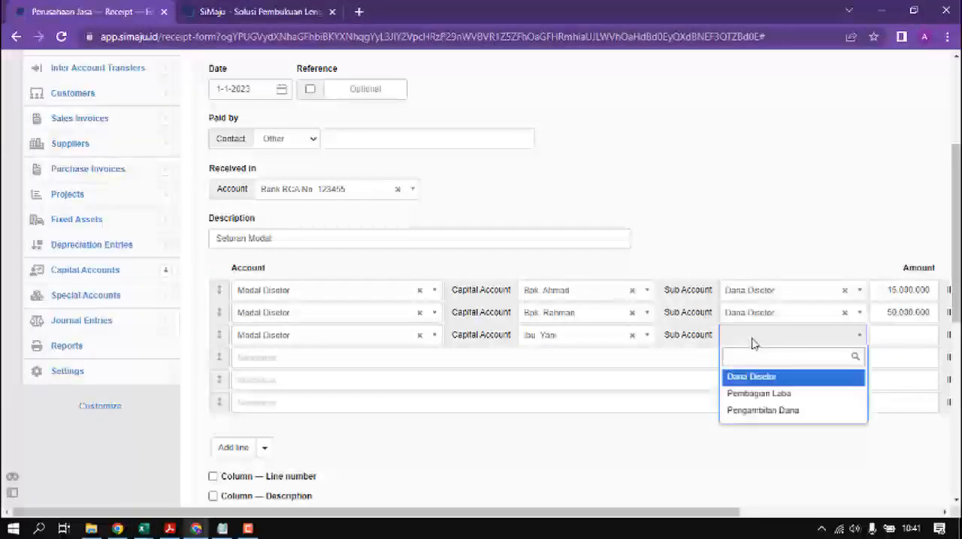
pyautogui.click(754, 380)
pyautogui.press('Tab')
pyautogui.hotkey('ctrl', 'v')
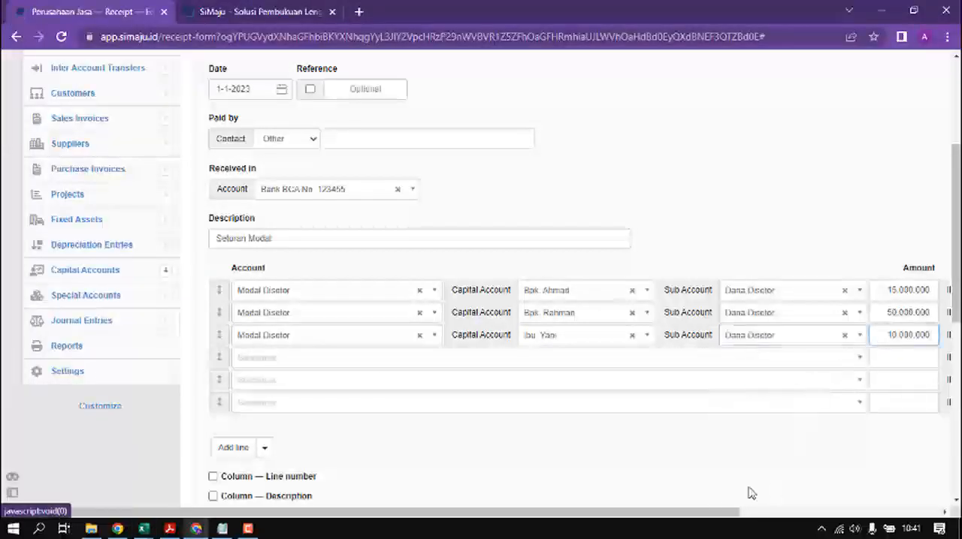
# Step: Assign the fourth receipt line to the Modal Disetor account and copy the fourth contributor's amount from Excel cell C8
pyautogui.moveTo(719, 512); pyautogui.dragTo(874, 511)
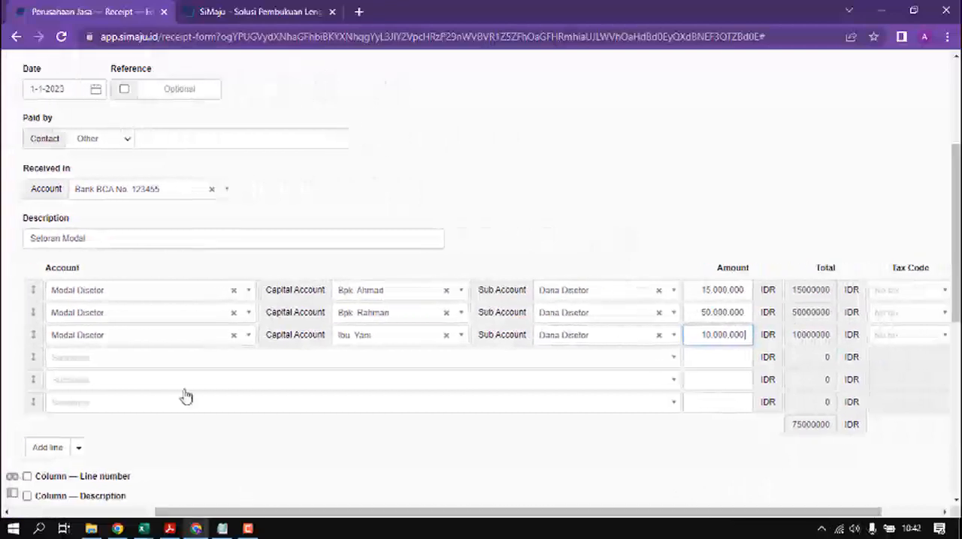
pyautogui.click(150, 364)
pyautogui.write('msd')
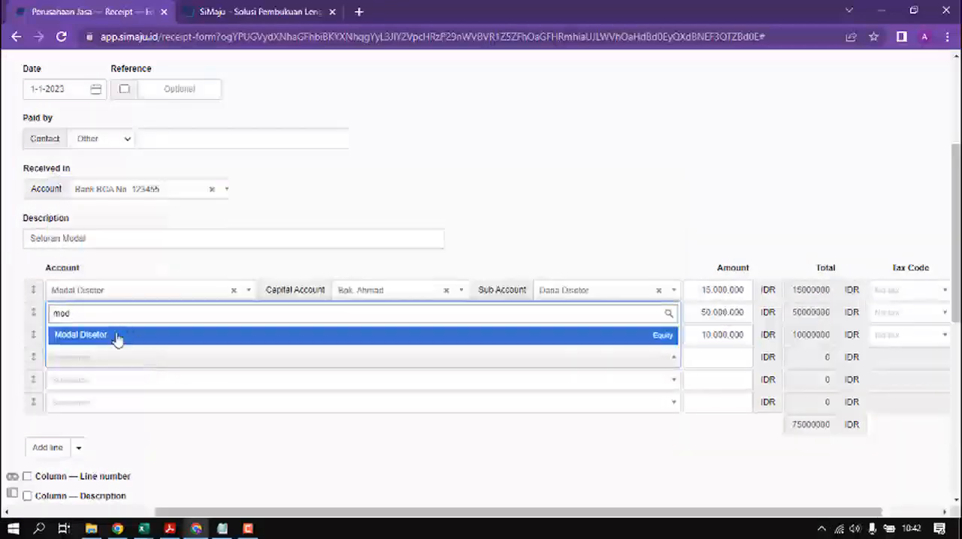
pyautogui.click(118, 336)
pyautogui.hotkey('alt', 'Tab')
pyautogui.click(343, 291)
pyautogui.hotkey('alt', 'Tab')
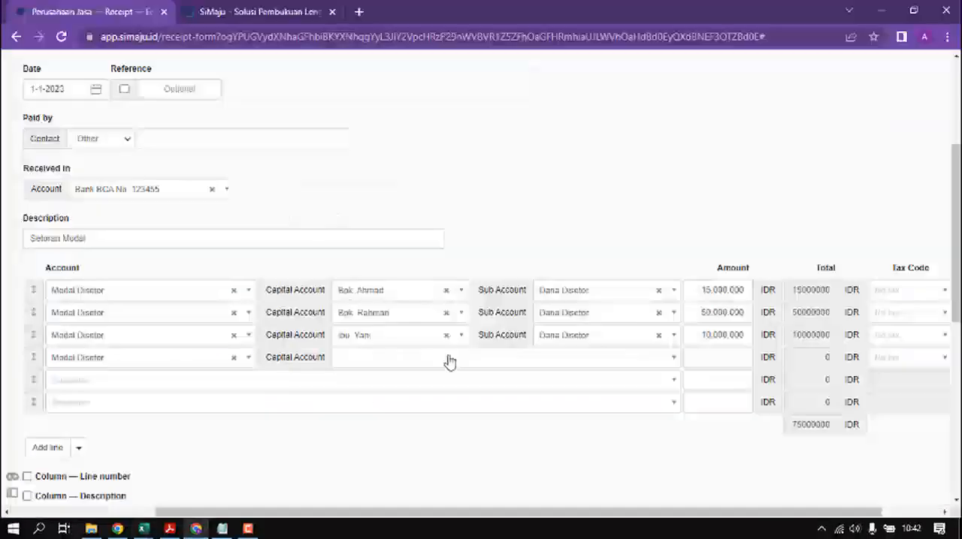
# Step: Complete the fourth receipt line with the fourth contributor's capital account, sub account Dana Disetor and amount 15.000.000 IDR
pyautogui.click(431, 359)
pyautogui.click(392, 434)
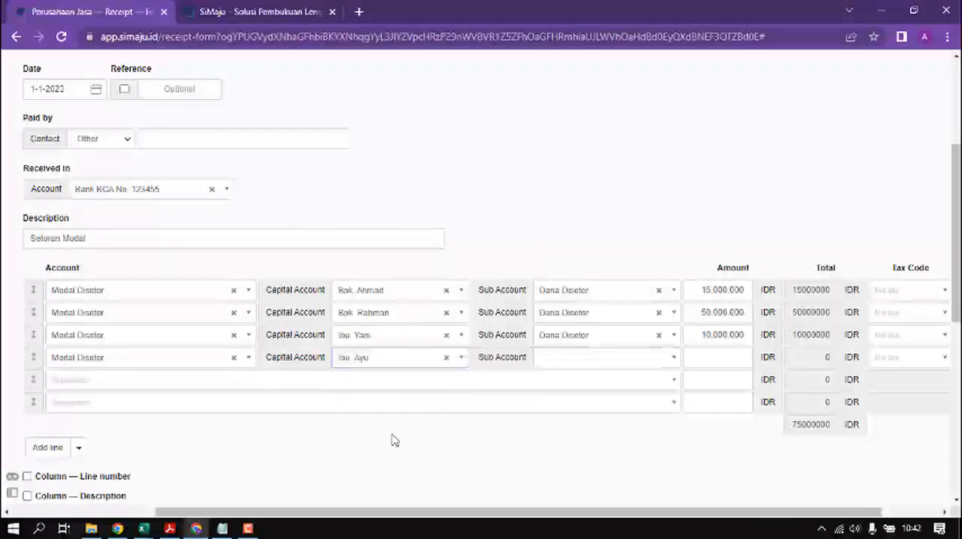
pyautogui.click(601, 358)
pyautogui.write('d')
pyautogui.click(564, 399)
pyautogui.click(706, 357)
pyautogui.hotkey('ctrl', 'v')
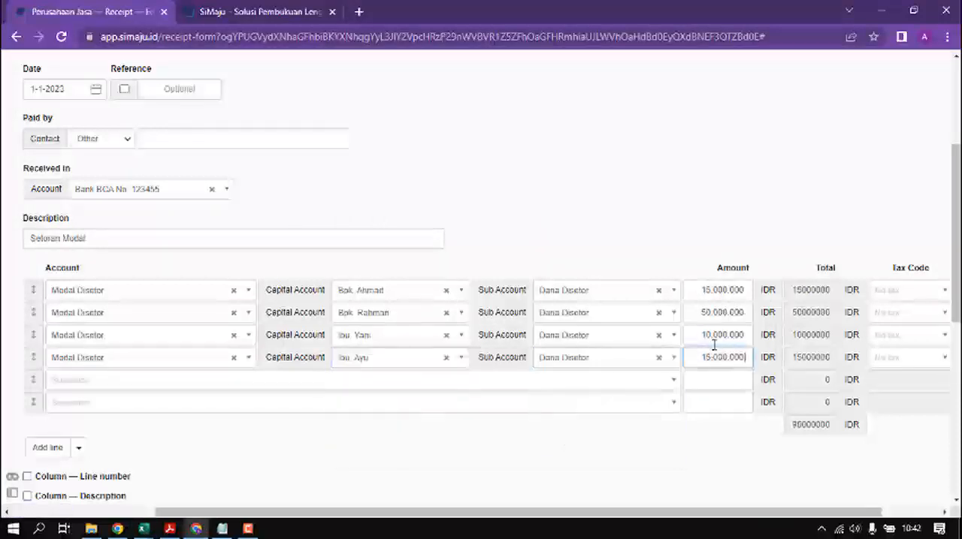
# Step: Remove the two empty lines below the fourth contributor from the receipt
pyautogui.moveTo(850, 514); pyautogui.dragTo(915, 527)
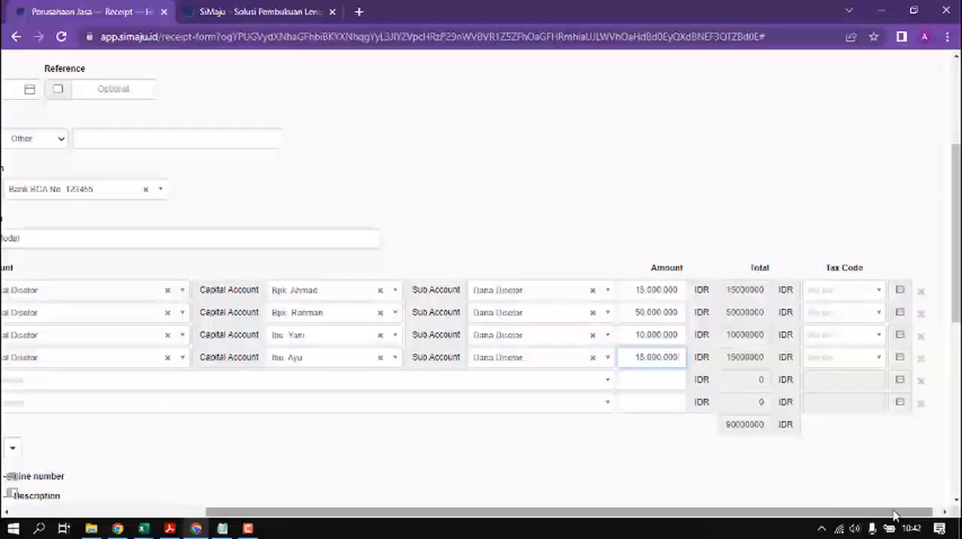
pyautogui.click(922, 382)
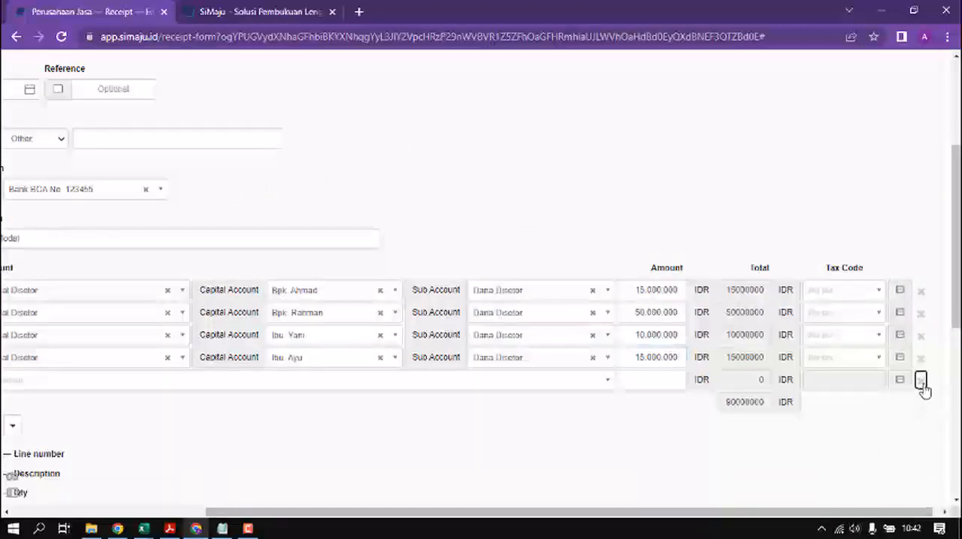
pyautogui.click(923, 381)
pyautogui.moveTo(883, 516); pyautogui.dragTo(702, 519)
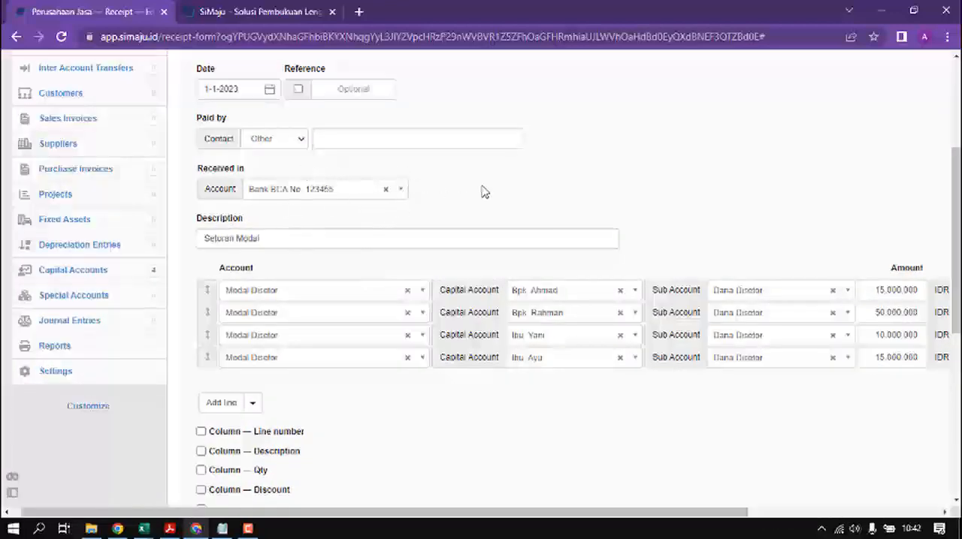
# Step: Enter Pemegang Saham as the payer and enable the line number column on the receipt
pyautogui.click(369, 146)
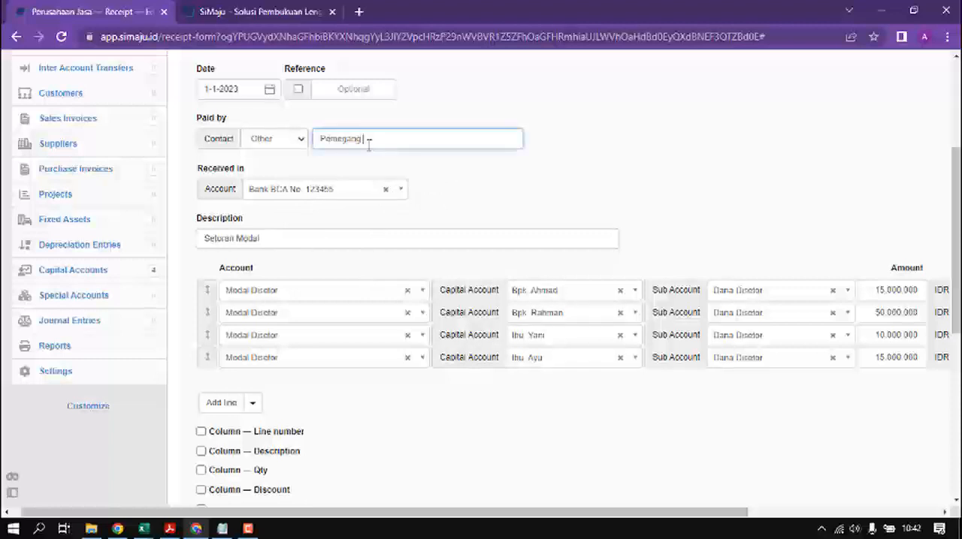
pyautogui.write('Pemegang Saham')
pyautogui.scroll(-2, 499, 391)
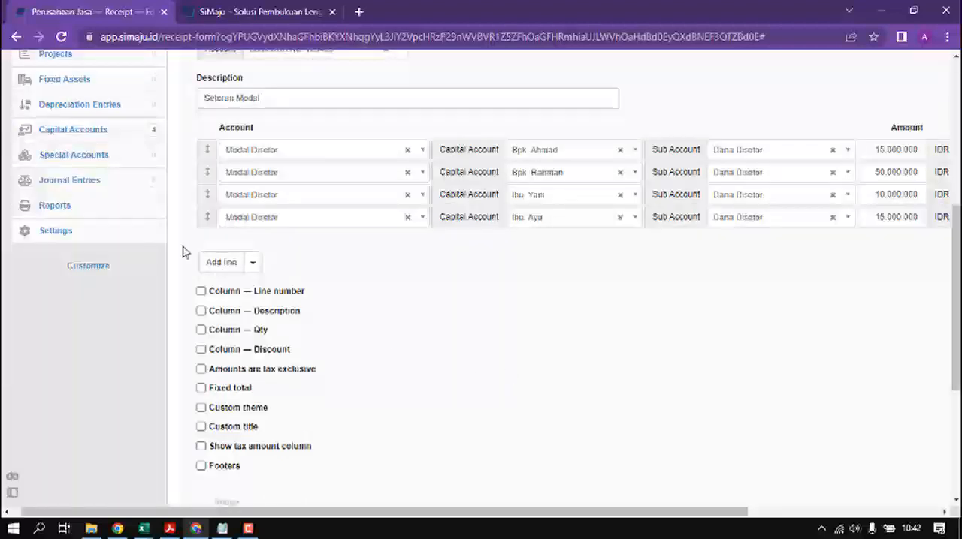
pyautogui.click(201, 291)
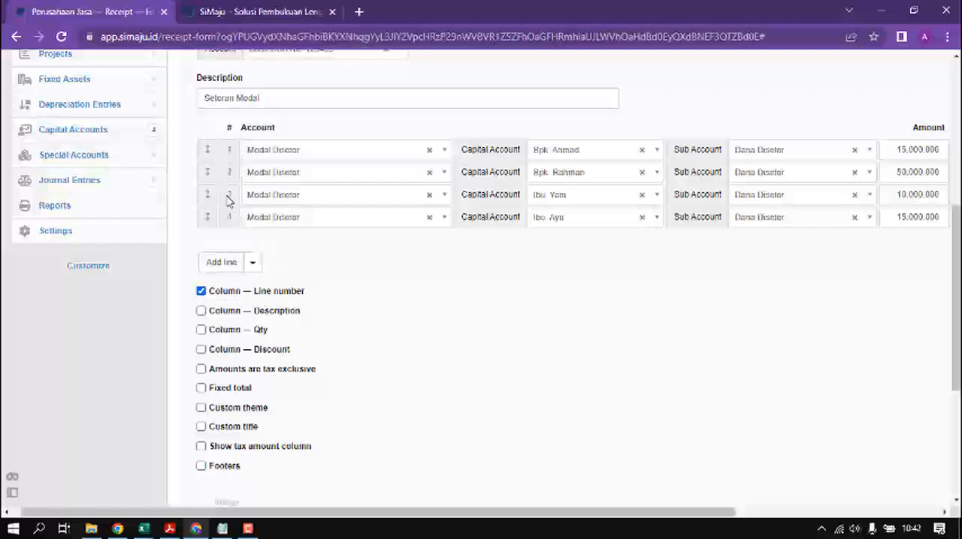
# Step: Try out the optional Description and Qty columns on the receipt lines and turn both off again
pyautogui.click(201, 311)
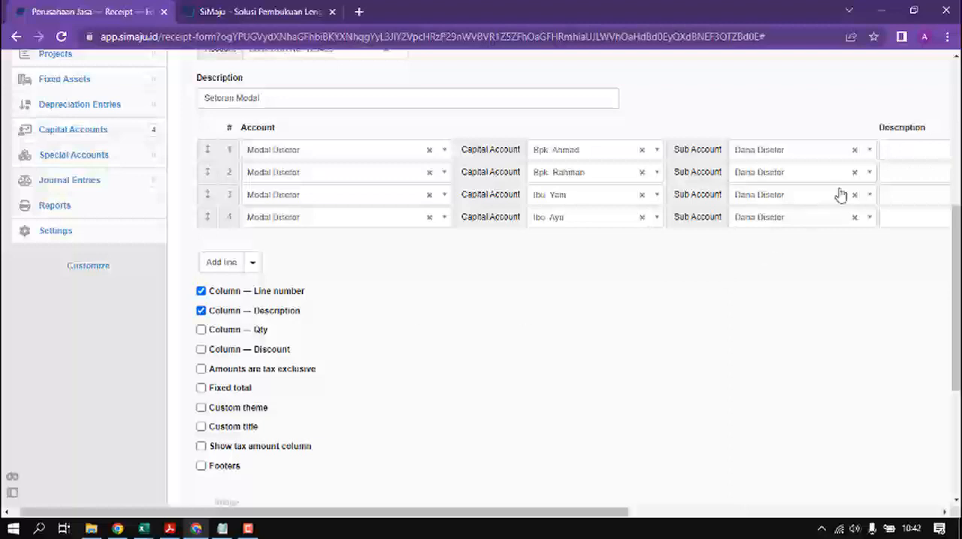
pyautogui.moveTo(504, 514); pyautogui.dragTo(456, 447)
pyautogui.click(194, 311)
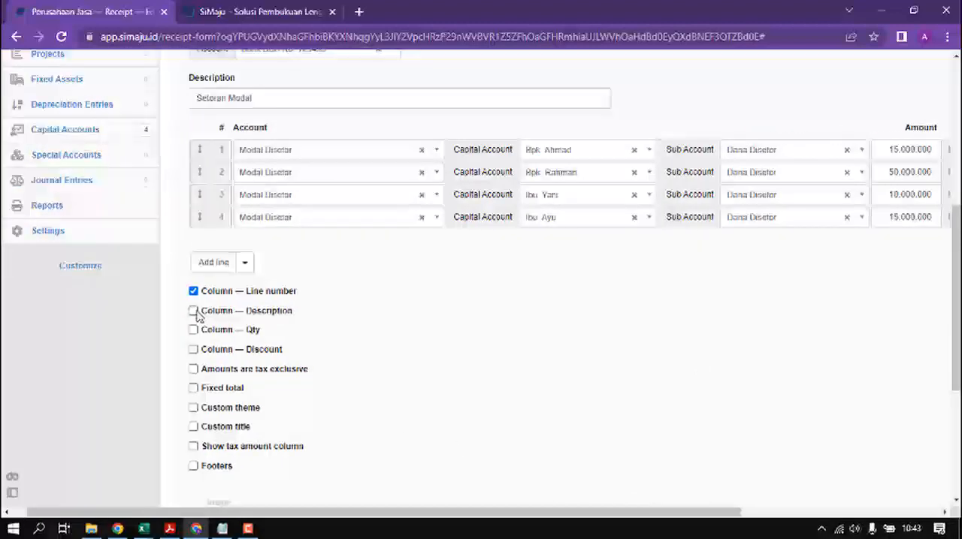
pyautogui.click(193, 330)
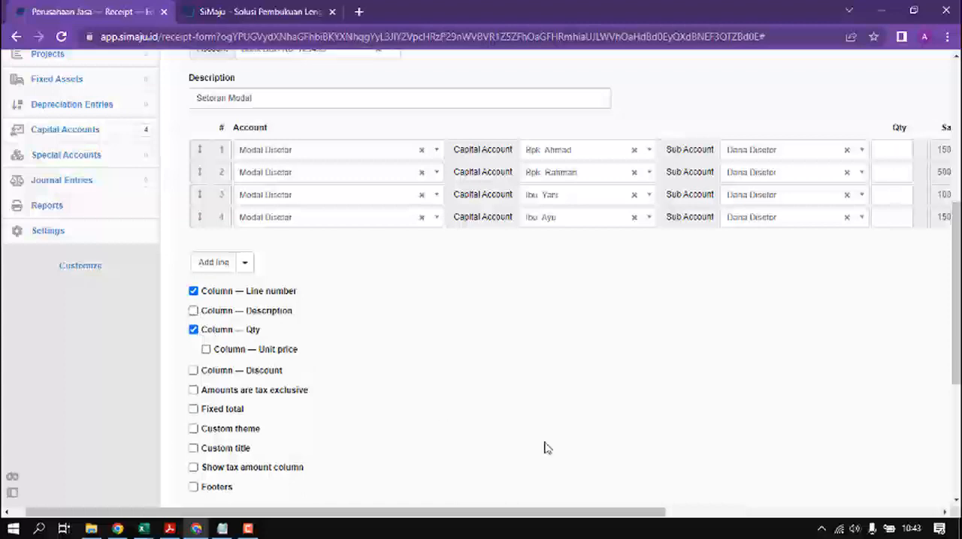
pyautogui.moveTo(553, 515); pyautogui.dragTo(671, 515)
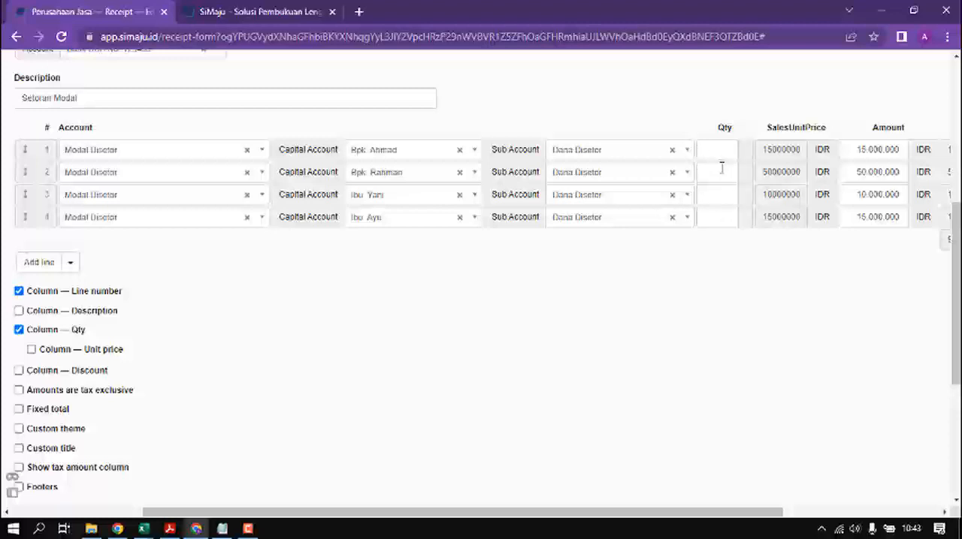
pyautogui.moveTo(650, 511); pyautogui.dragTo(563, 511)
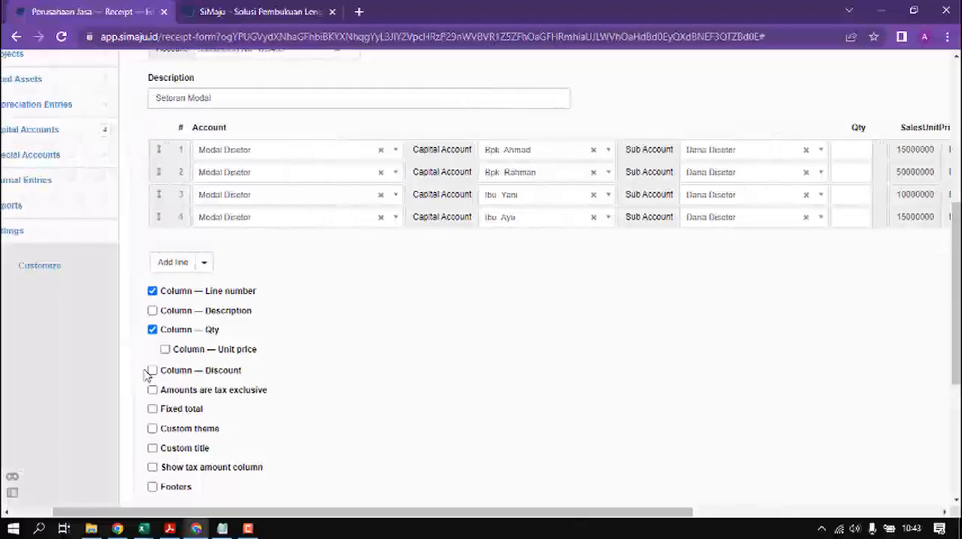
pyautogui.click(153, 330)
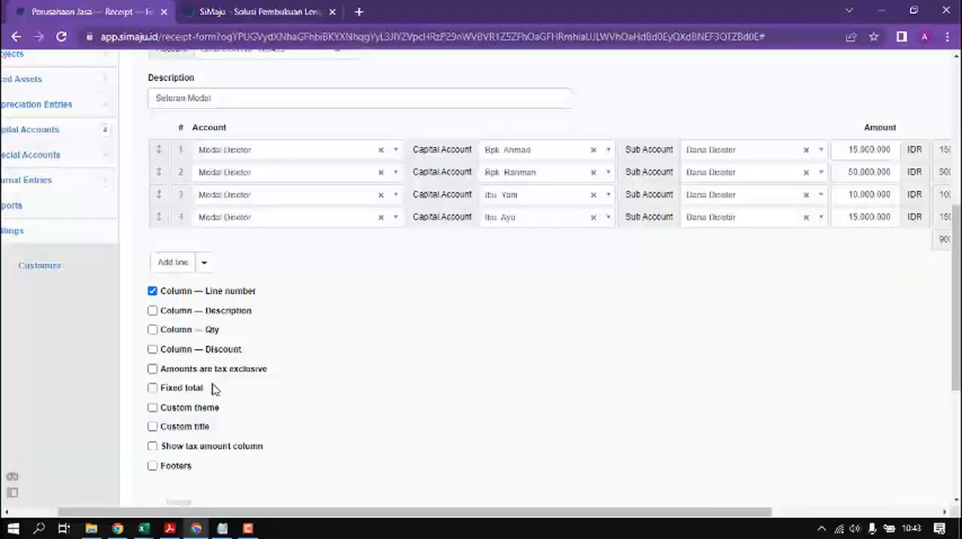
# Step: Create the Setoran Modal receipt and review its four capital deposit lines
pyautogui.scroll(-2, 212, 388)
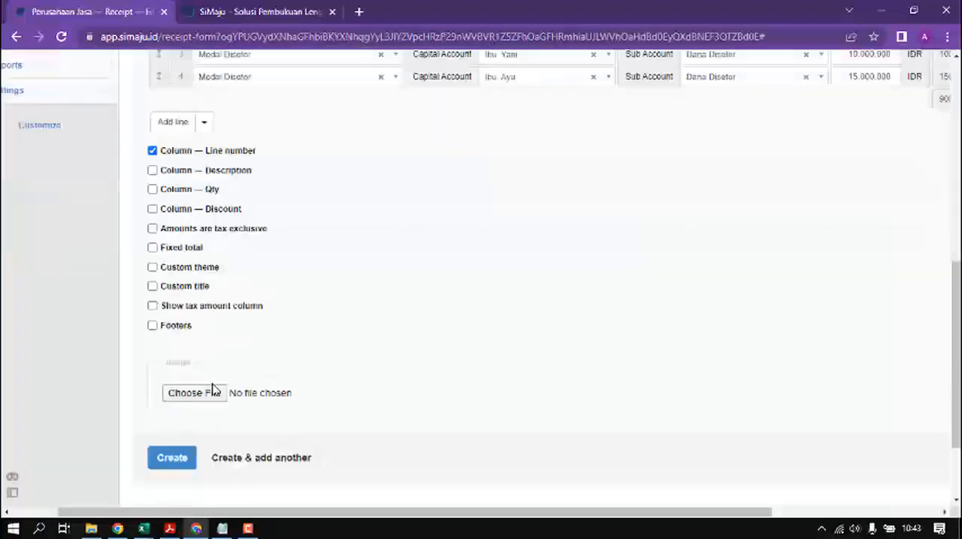
pyautogui.click(173, 460)
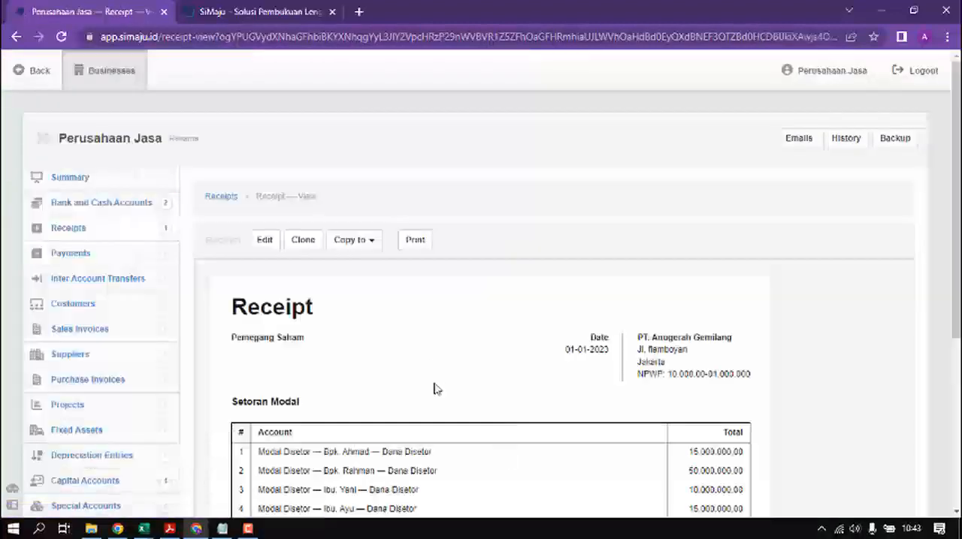
pyautogui.scroll(-2, 444, 378)
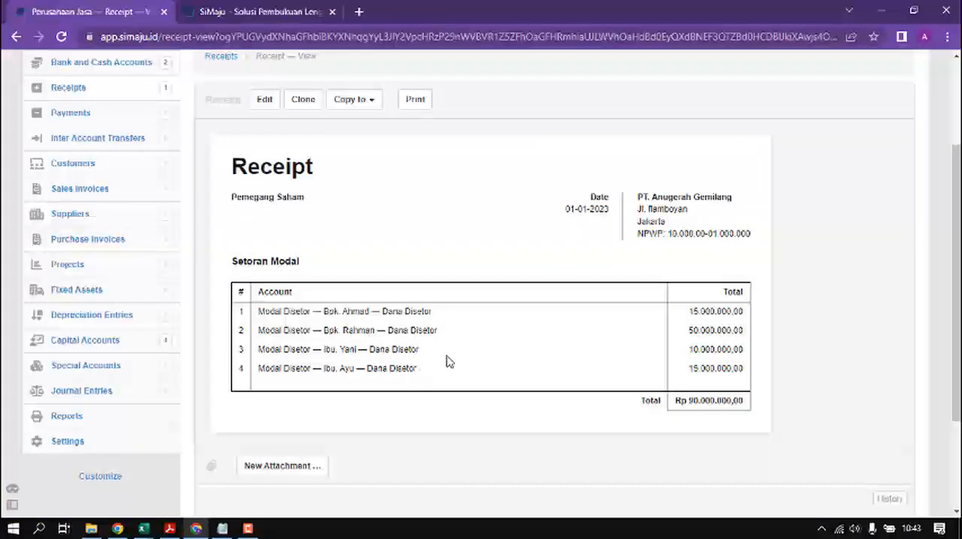
pyautogui.scroll(1, 448, 362)
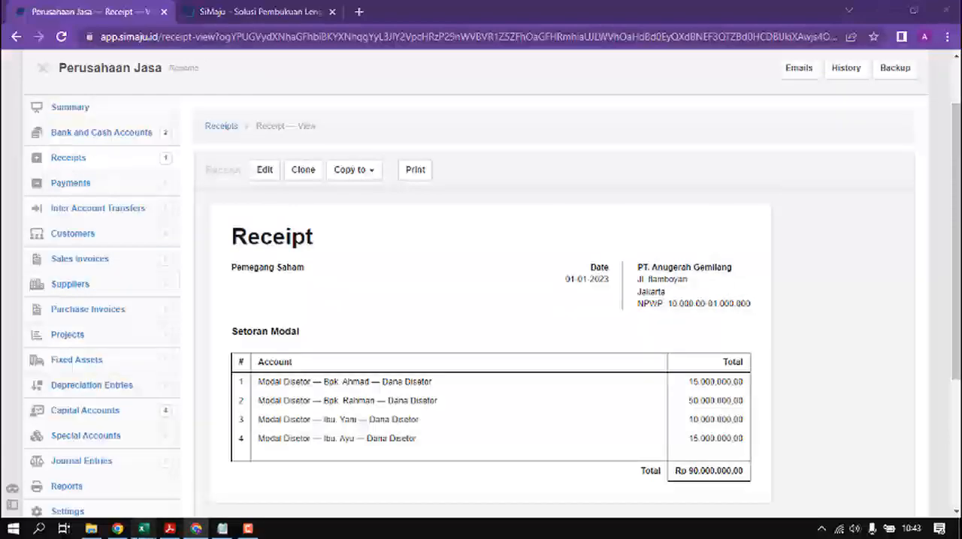
# Step: Switch to Excel and look up the 02-Jan-23 office equipment purchase starting at cell A11
pyautogui.moveTo(143, 529)
pyautogui.click(216, 505)
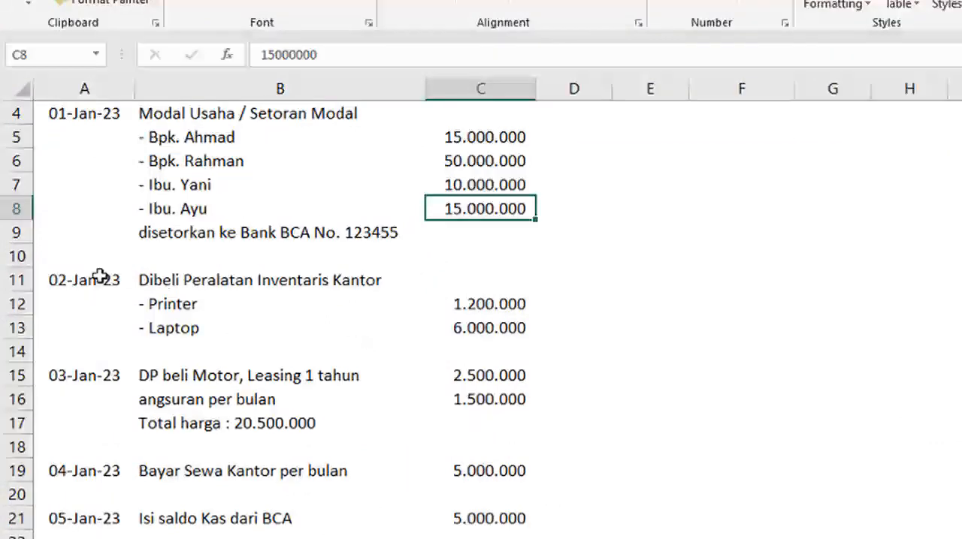
pyautogui.click(65, 280)
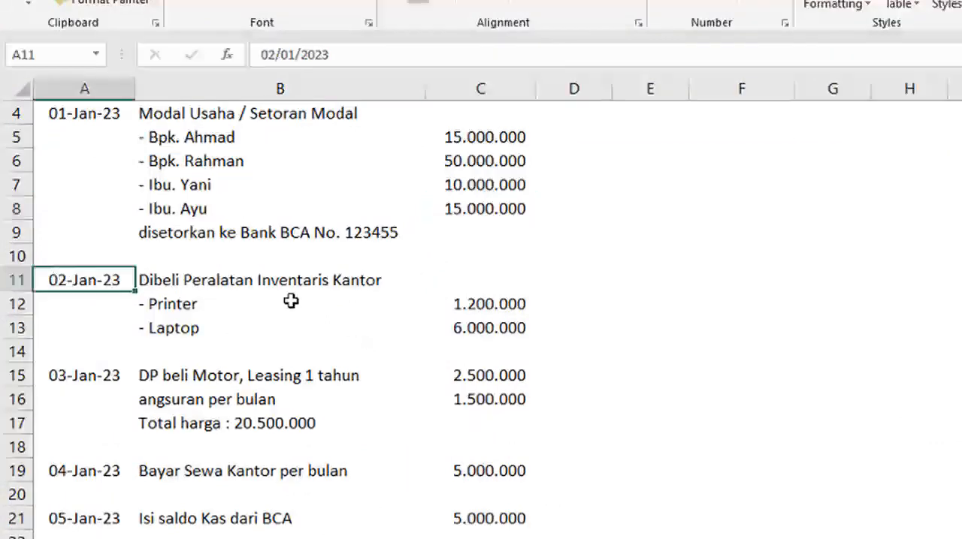
# Step: Review the printer and laptop lines and their amounts under the 02-Jan-23 office equipment purchase
pyautogui.click(323, 313)
pyautogui.click(322, 331)
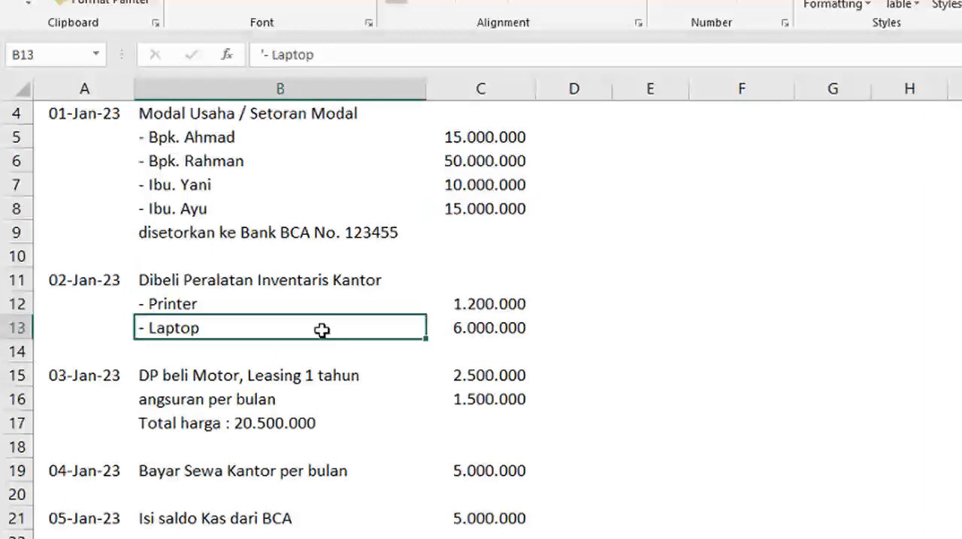
pyautogui.click(498, 308)
pyautogui.click(497, 328)
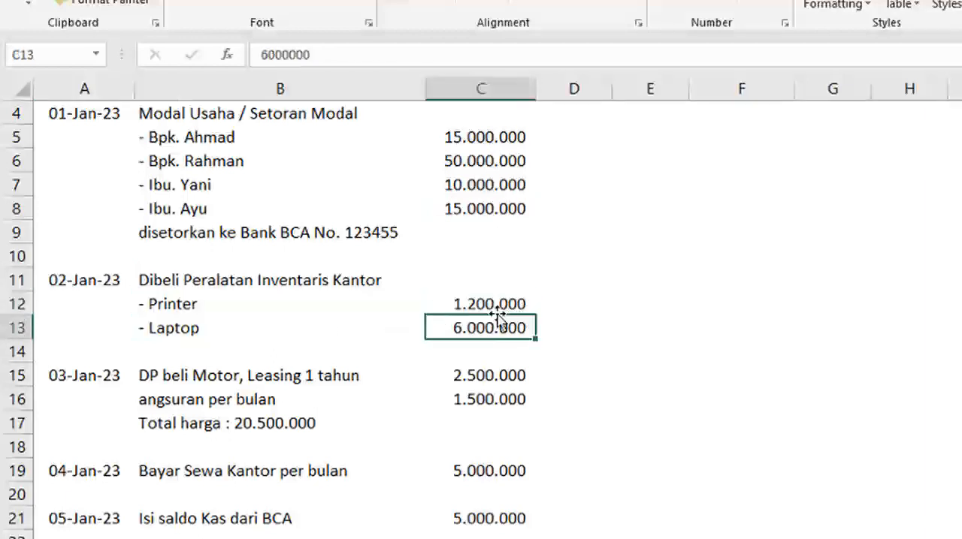
pyautogui.moveTo(496, 140); pyautogui.dragTo(498, 212)
pyautogui.click(343, 306)
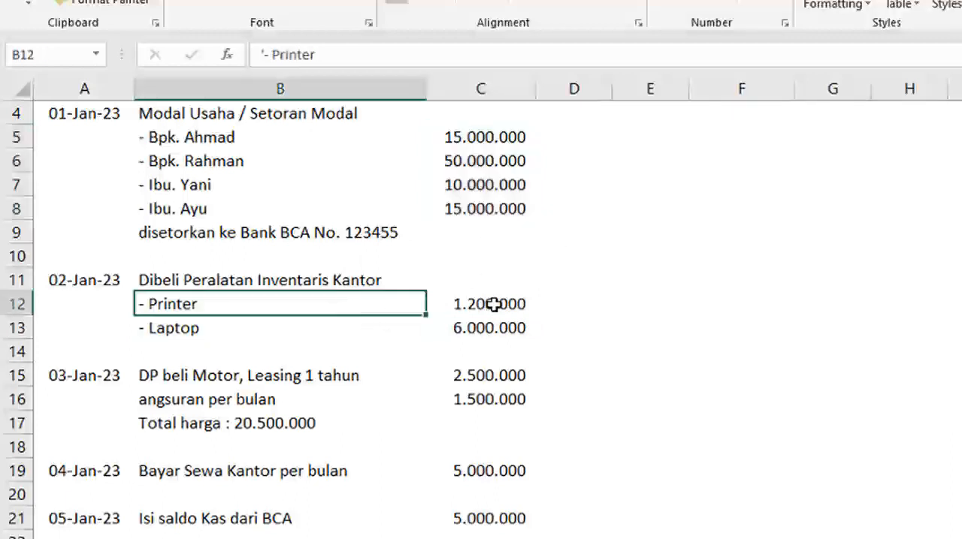
pyautogui.click(494, 304)
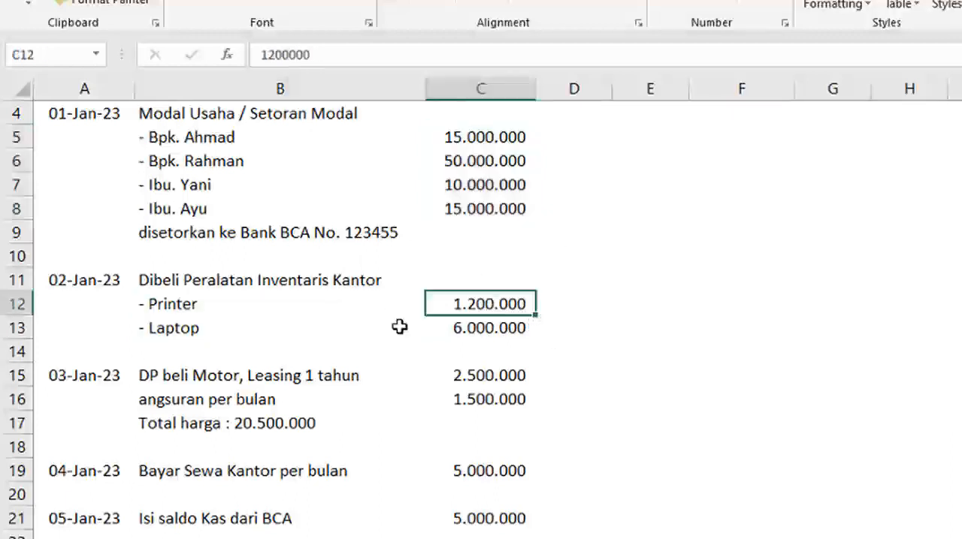
pyautogui.click(212, 301)
pyautogui.click(201, 329)
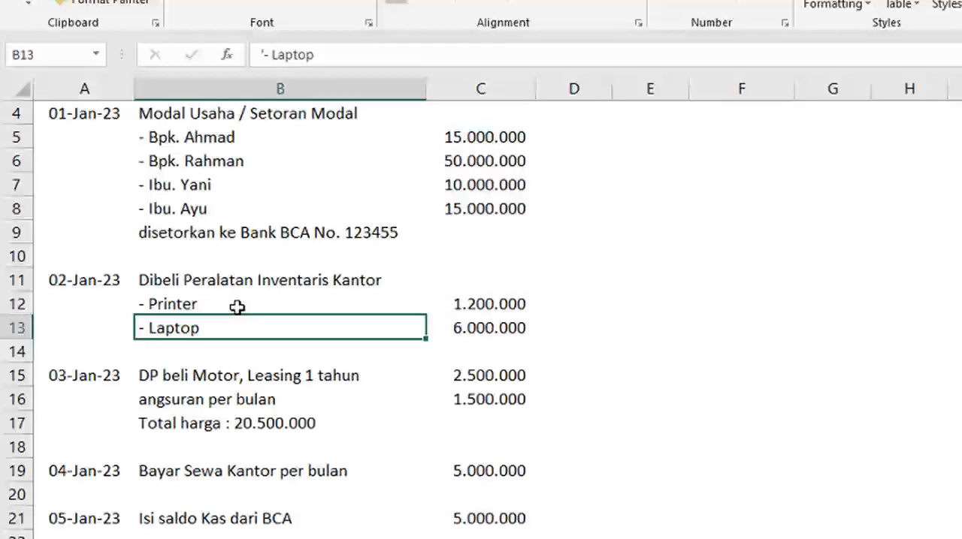
# Step: Copy the Printer and Laptop item cells B12:B13 of the office equipment purchase
pyautogui.click(296, 305)
pyautogui.keyDown('shift'); pyautogui.click(236, 328); pyautogui.keyUp('shift')
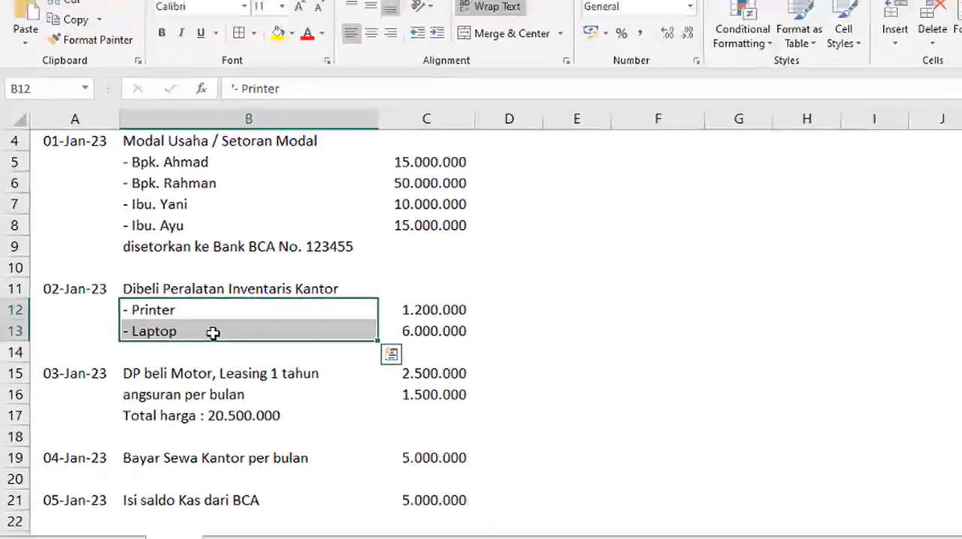
pyautogui.hotkey('ctrl', 'c')
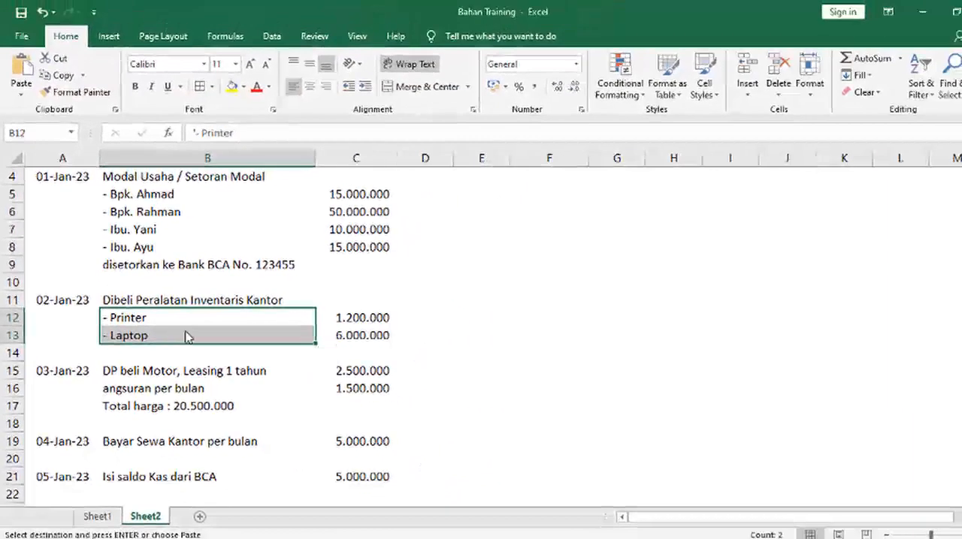
# Step: Switch to SiMaju and start a new fixed asset with the item code INV-001
pyautogui.hotkey('alt', 'Tab')
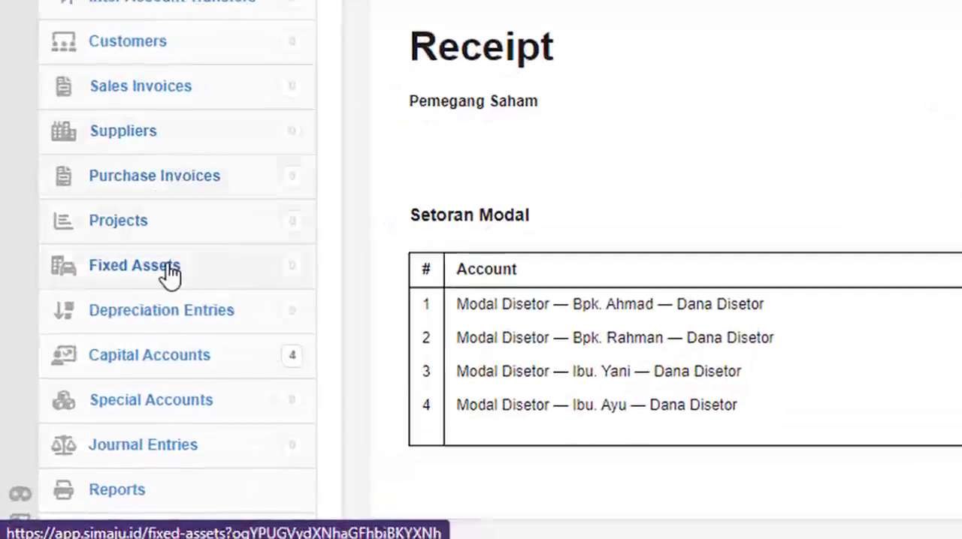
pyautogui.click(214, 276)
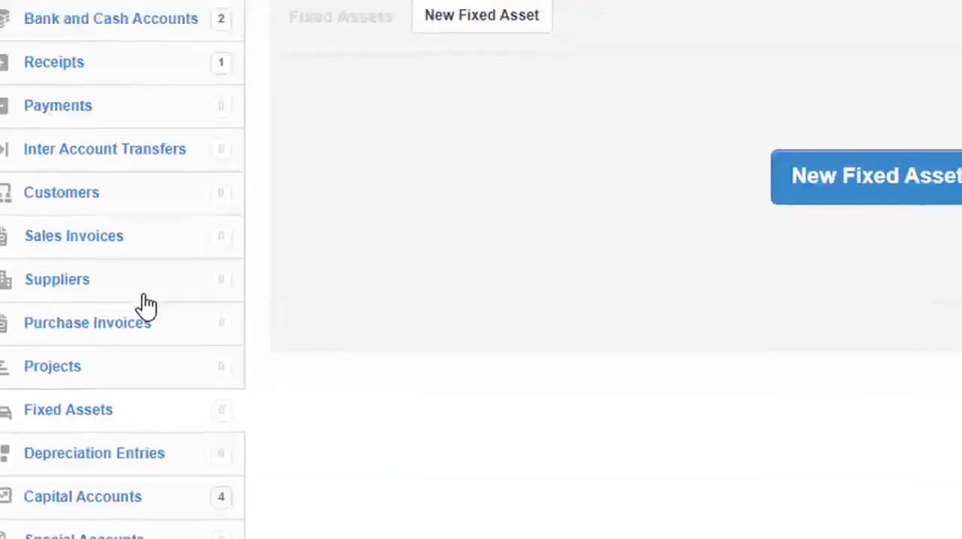
pyautogui.click(603, 291)
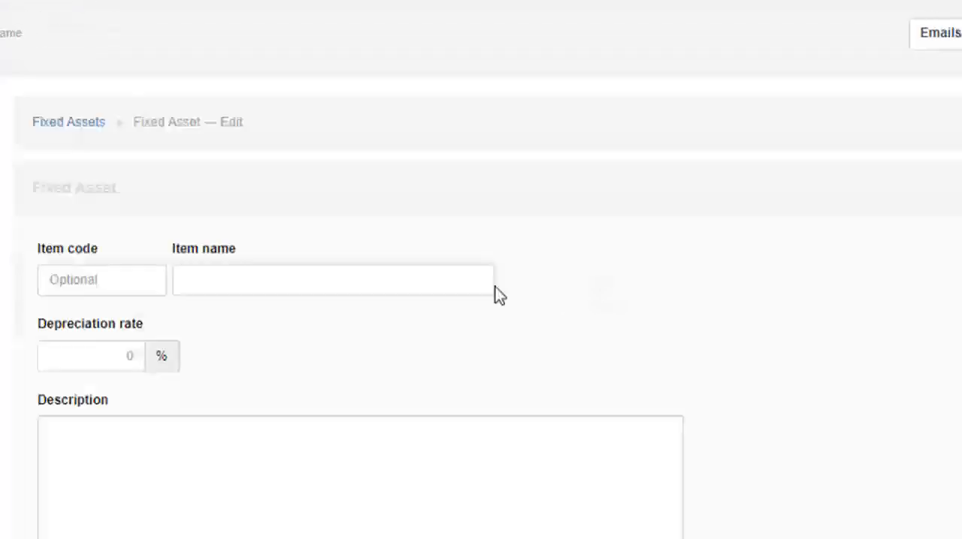
pyautogui.click(143, 292)
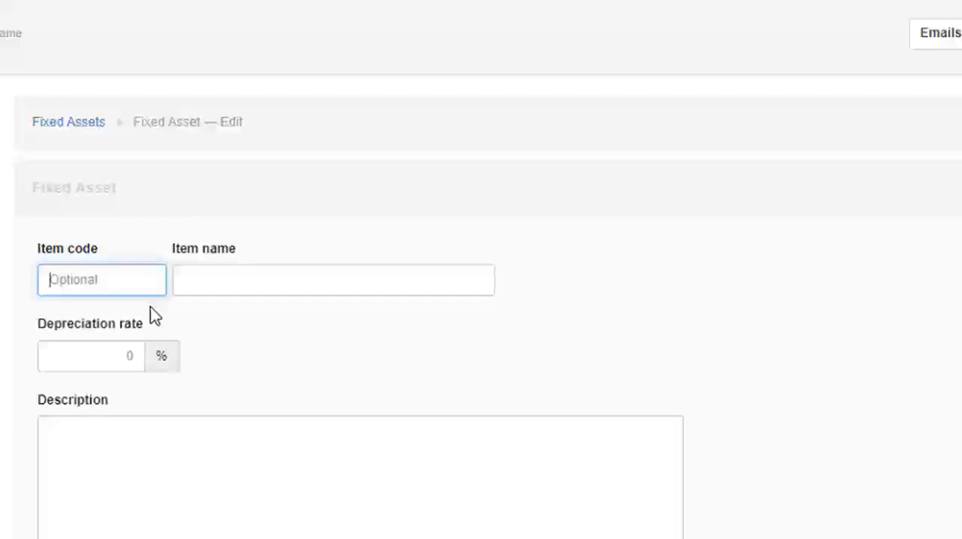
pyautogui.write('INV')
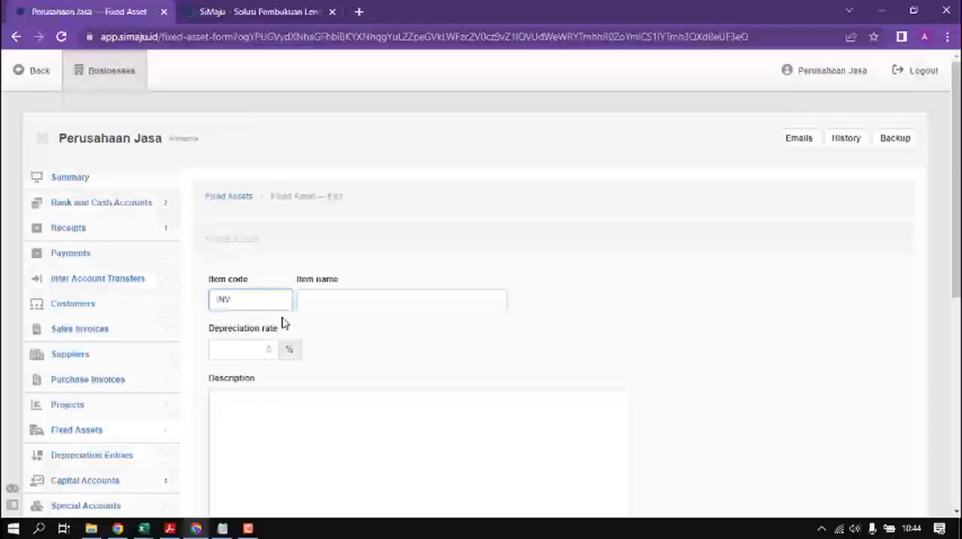
pyautogui.write('-001')
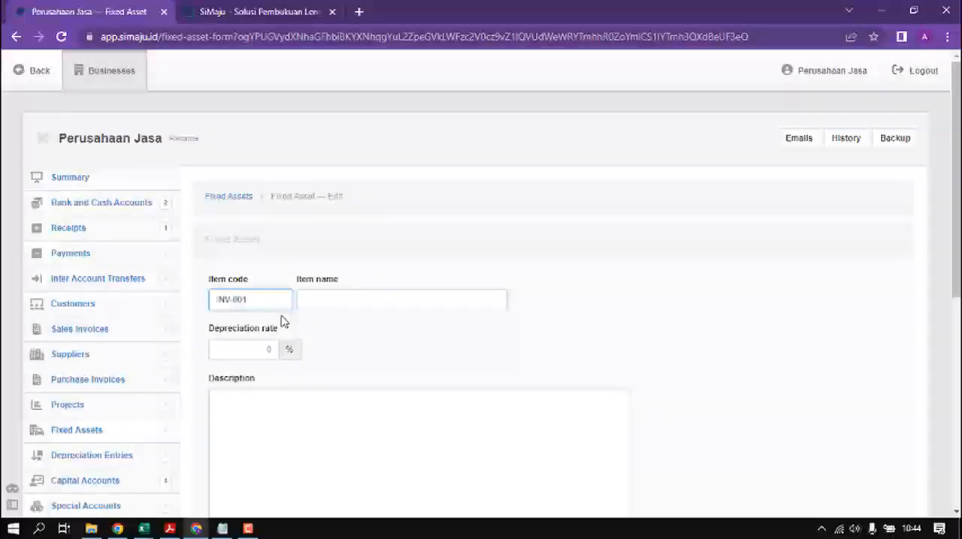
# Step: Name the fixed asset "Printer merek abc" and set its depreciation rate to 25%
pyautogui.click(324, 302)
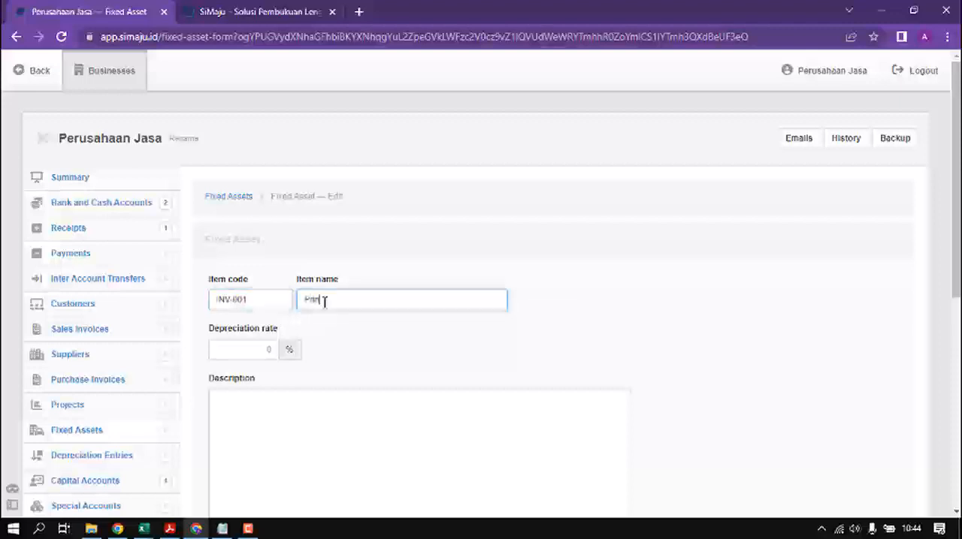
pyautogui.write('Printer mera')
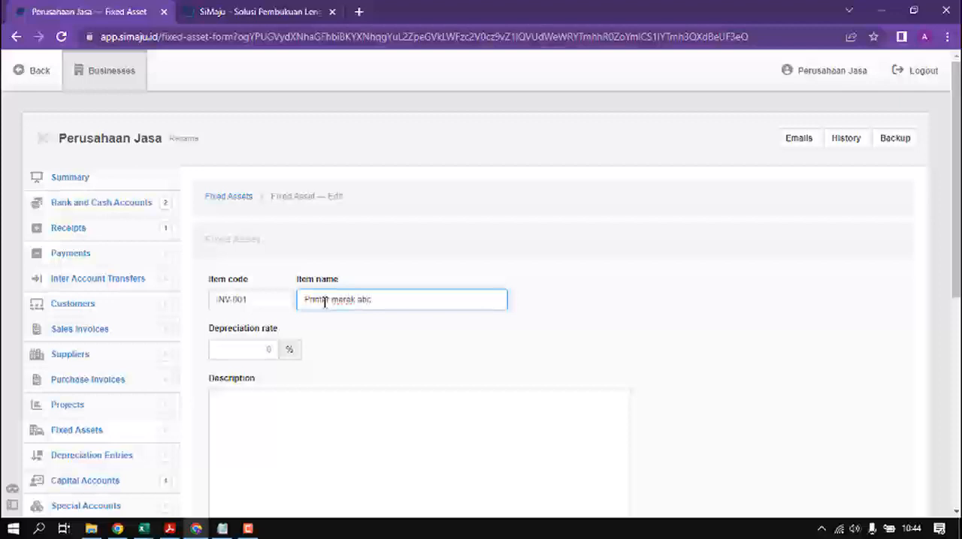
pyautogui.click(256, 350)
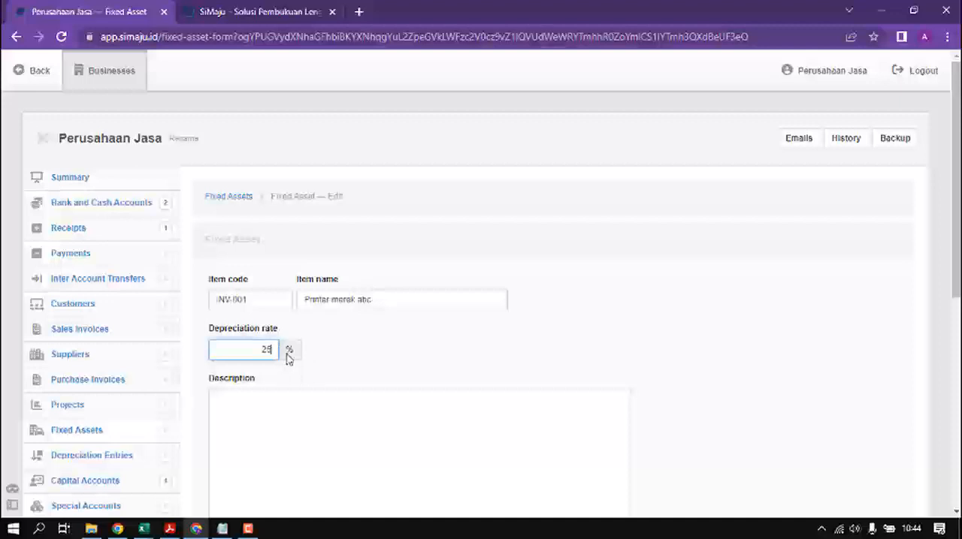
pyautogui.click(317, 372)
pyautogui.scroll(-2, 283, 380)
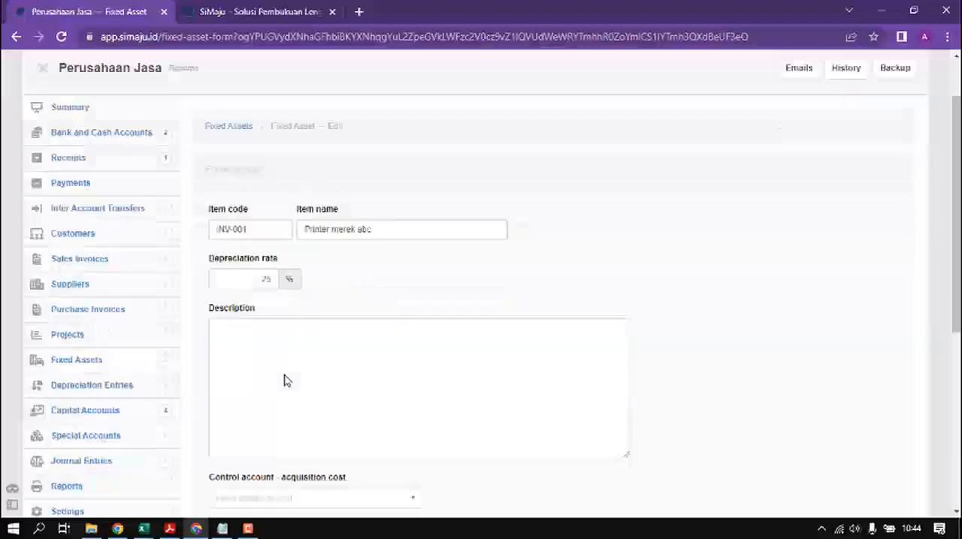
# Step: Describe the fixed asset on three lines as "Pembelian Printer", "di Toko ABC" and "oleh"
pyautogui.click(266, 275)
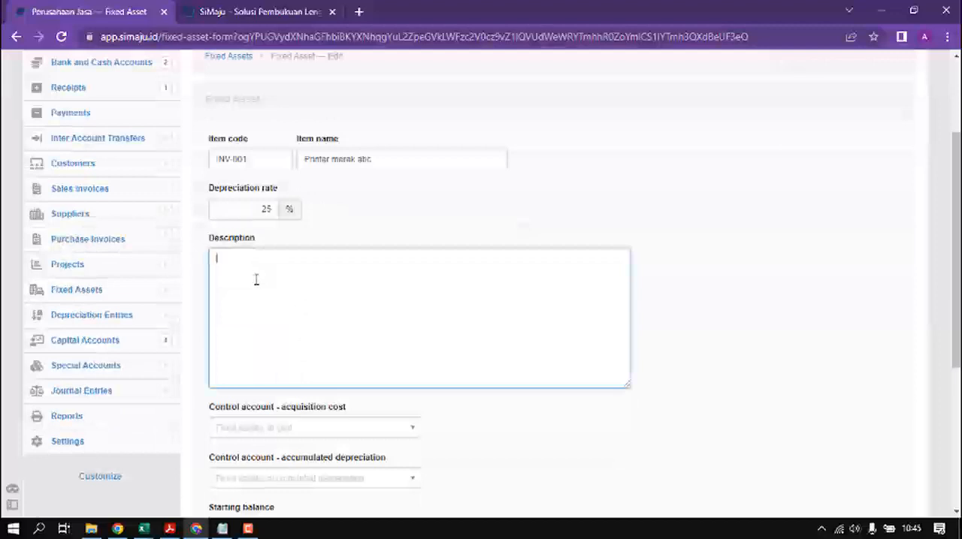
pyautogui.write('P')
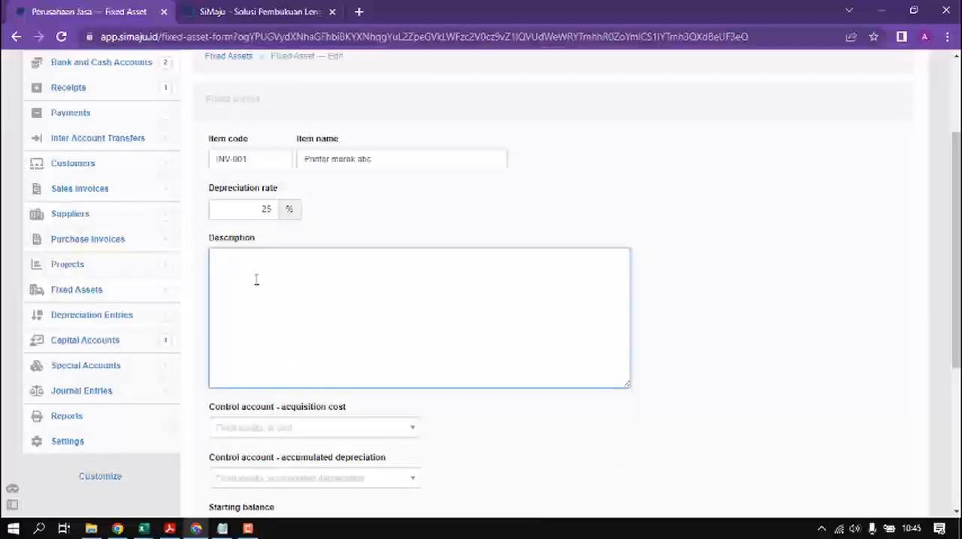
pyautogui.write('Pa')
pyautogui.write('mbelian Print')
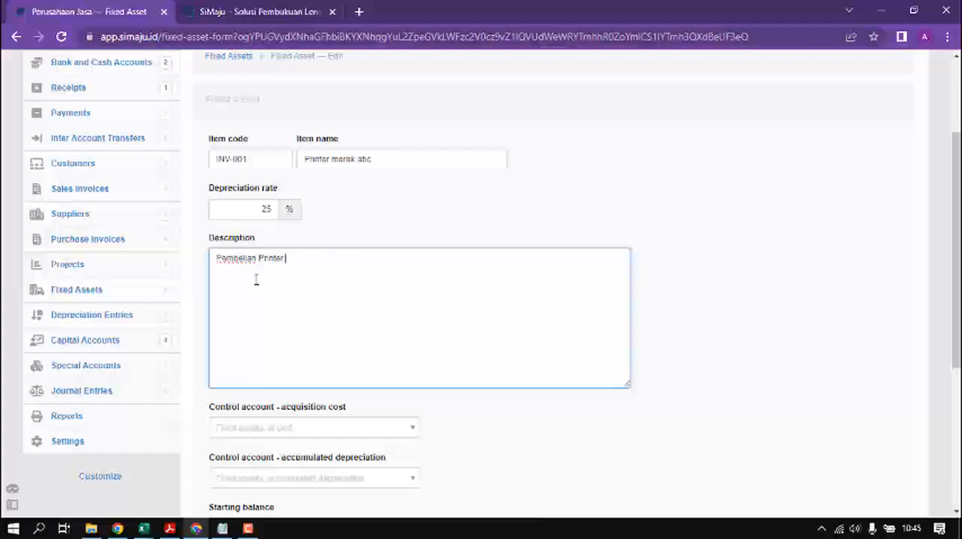
pyautogui.write('er')
pyautogui.press('Return')
pyautogui.write('di Toko ABC')
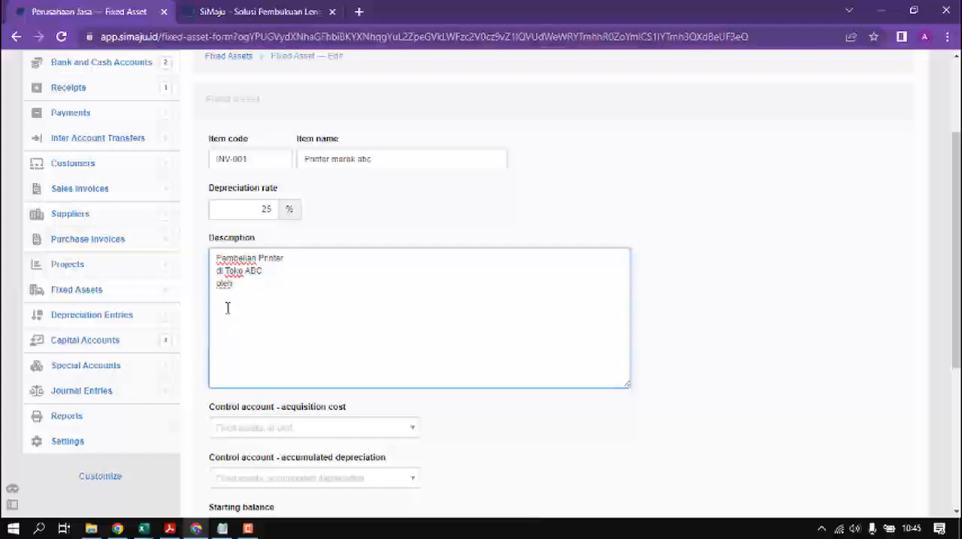
# Step: Open the business settings in a separate browser tab, leaving the unsaved fixed asset form open
pyautogui.scroll(-1, 229, 371)
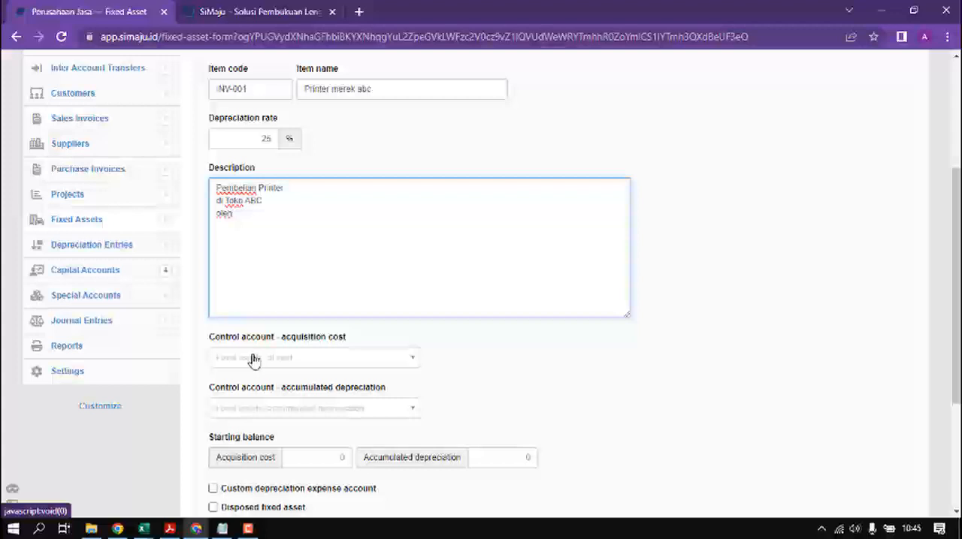
pyautogui.scroll(1, 254, 360)
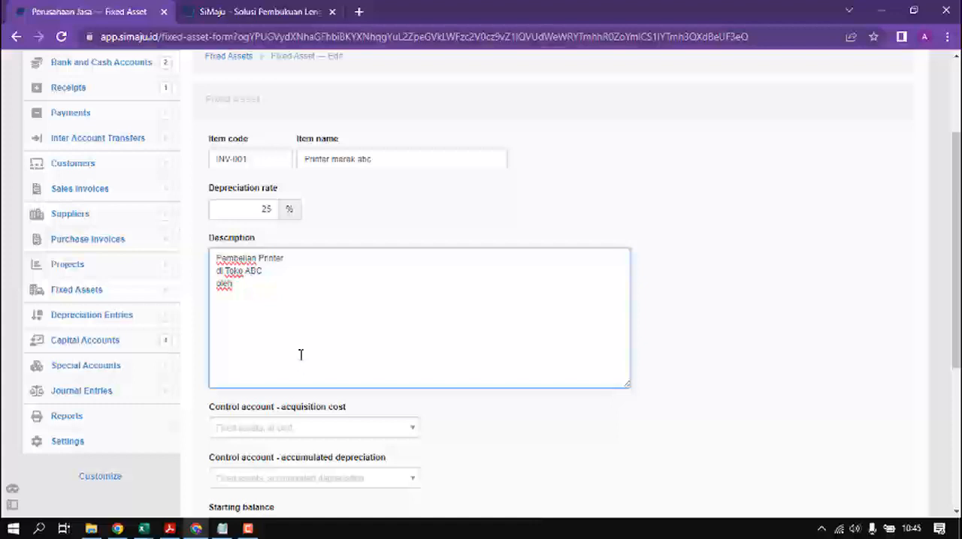
pyautogui.scroll(-1, 301, 355)
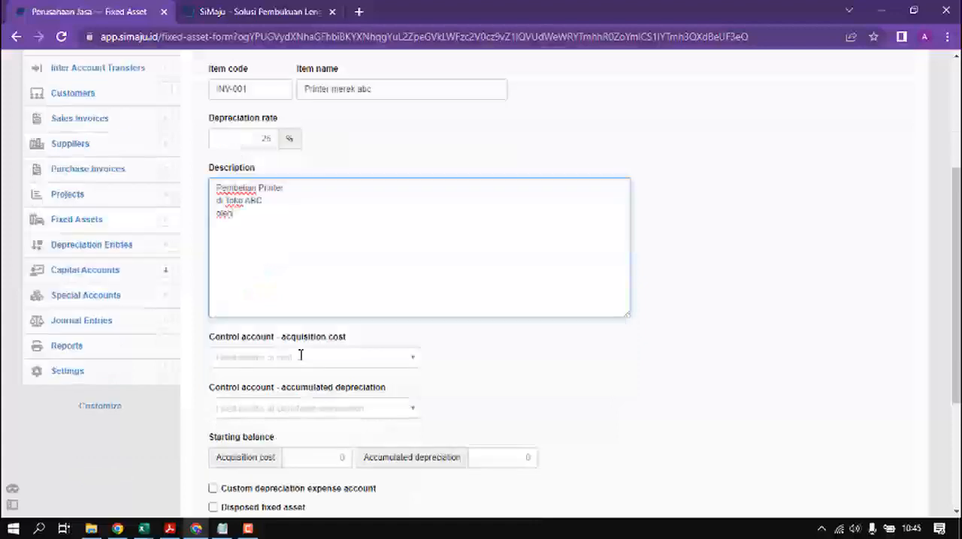
pyautogui.rightClick(72, 373)
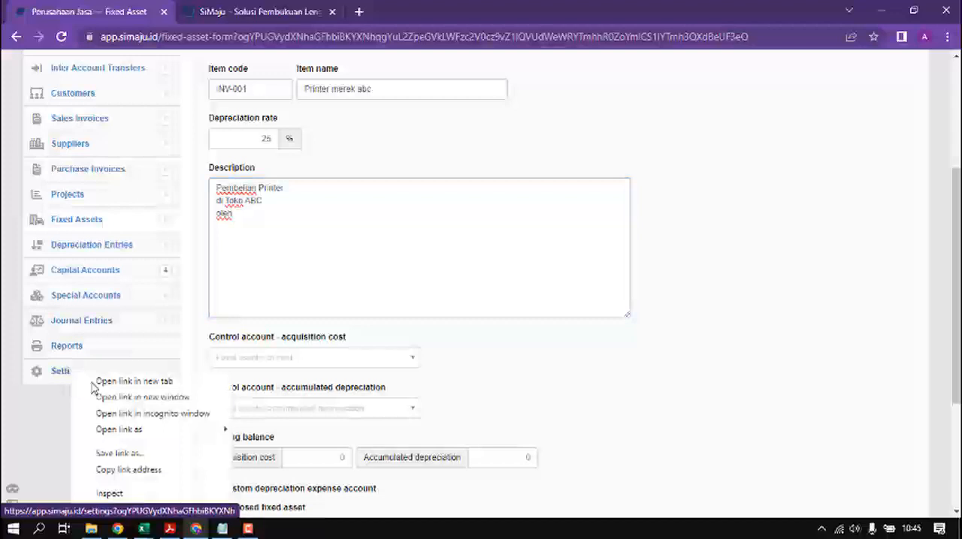
pyautogui.click(36, 428)
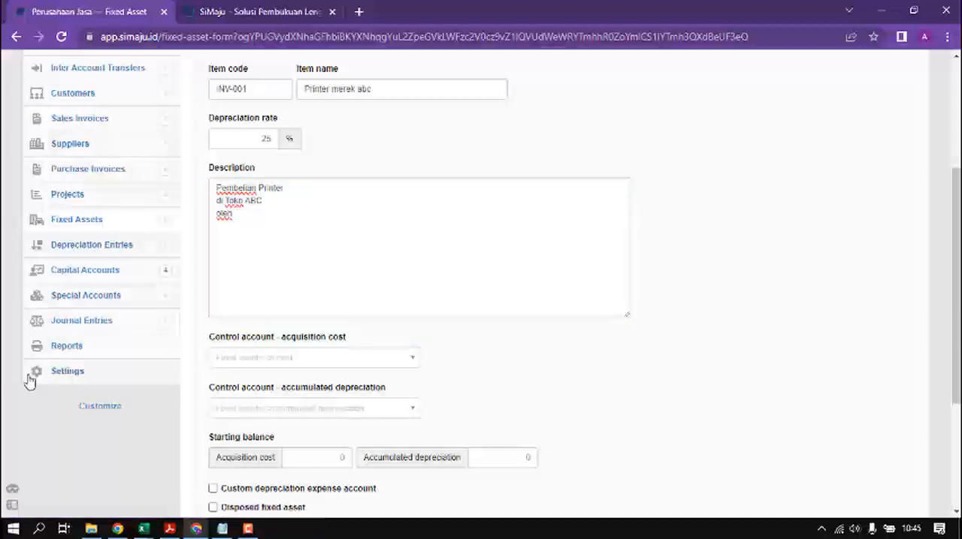
pyautogui.rightClick(68, 377)
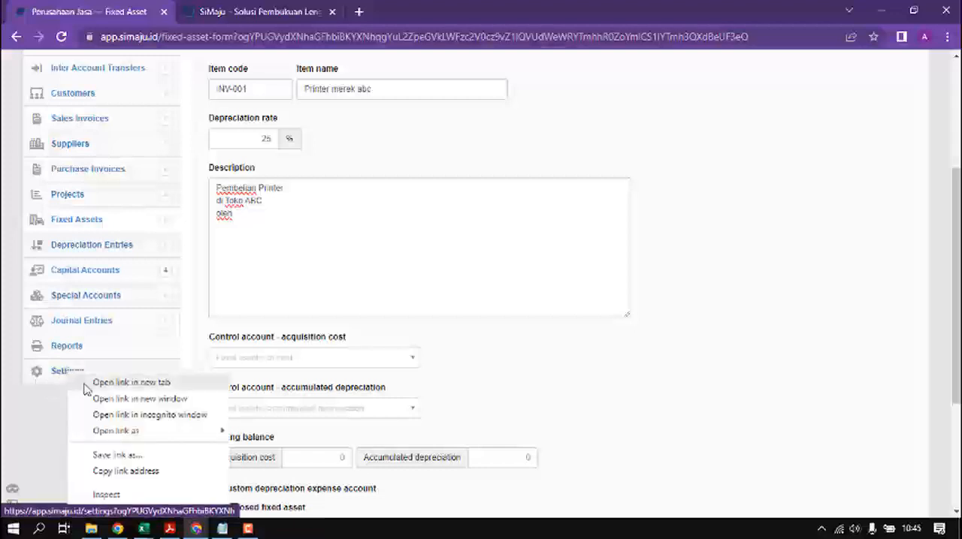
pyautogui.click(161, 384)
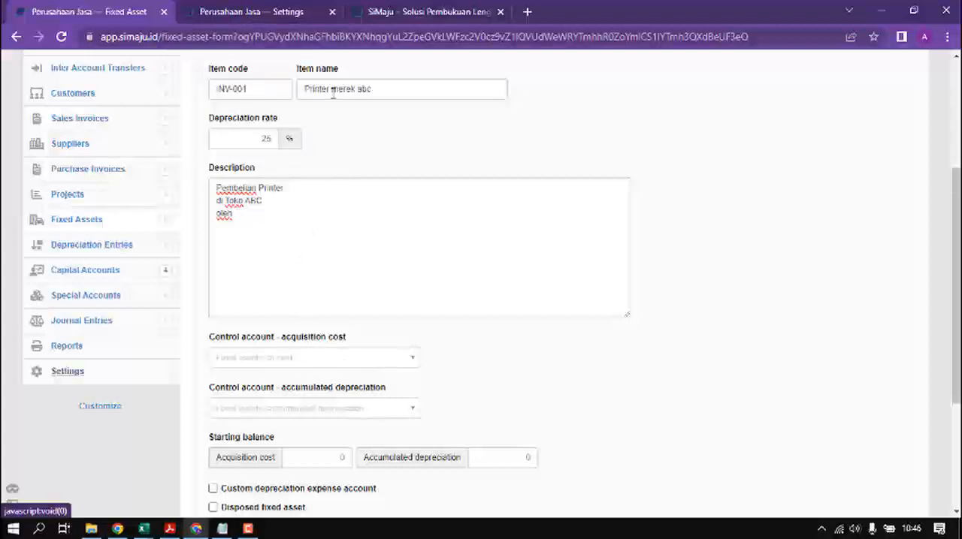
pyautogui.click(275, 19)
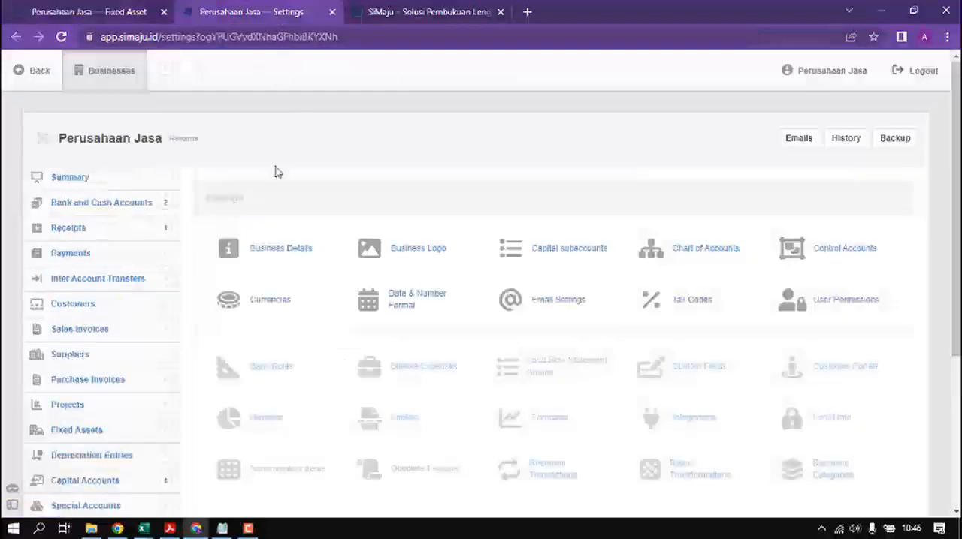
# Step: Open the chart of accounts and check the fixed asset, accumulated depreciation and expense accounts
pyautogui.click(719, 257)
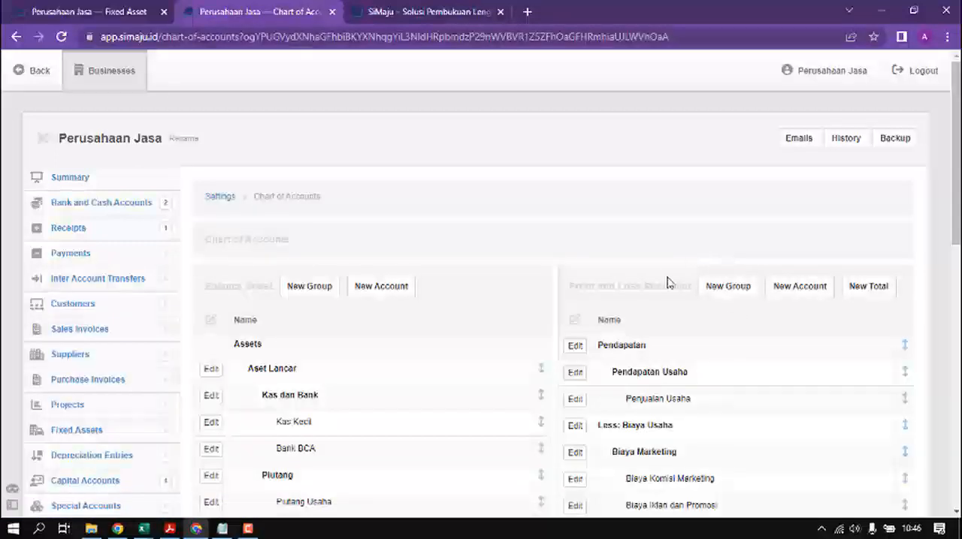
pyautogui.scroll(-2, 675, 310)
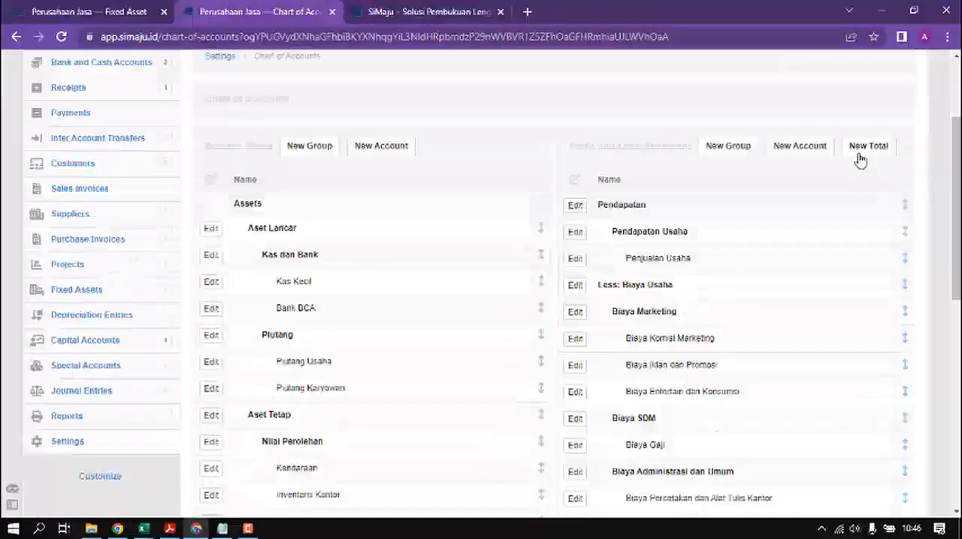
pyautogui.scroll(-3, 955, 210)
pyautogui.scroll(-1, 955, 211)
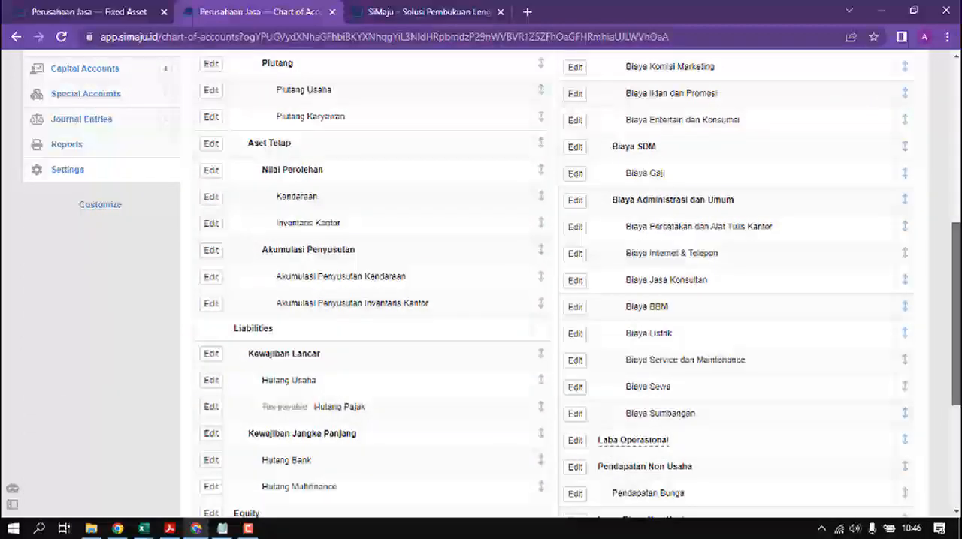
pyautogui.scroll(3, 481, 284)
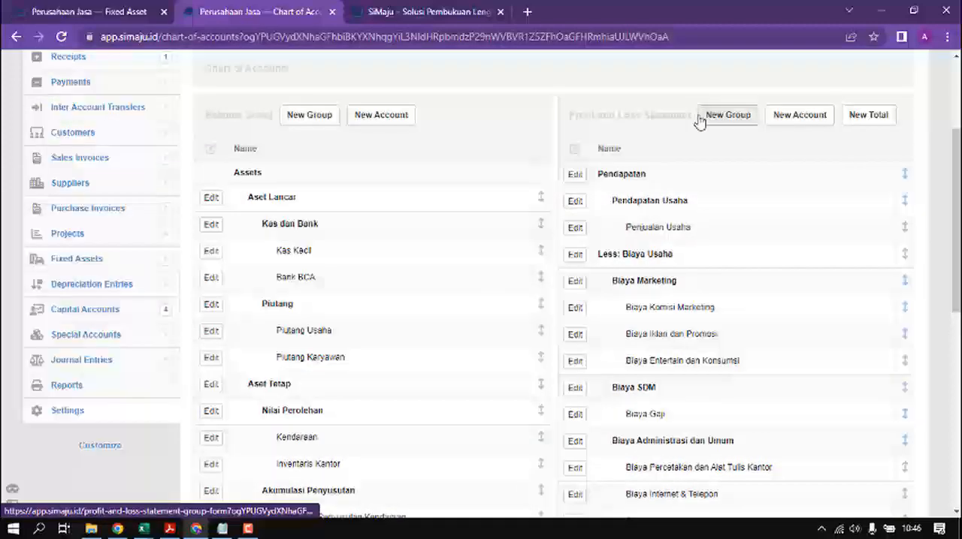
# Step: Create a profit and loss account named "Biaya Penyusutan" in the Biaya Non Usaha group
pyautogui.click(795, 115)
pyautogui.click(305, 297)
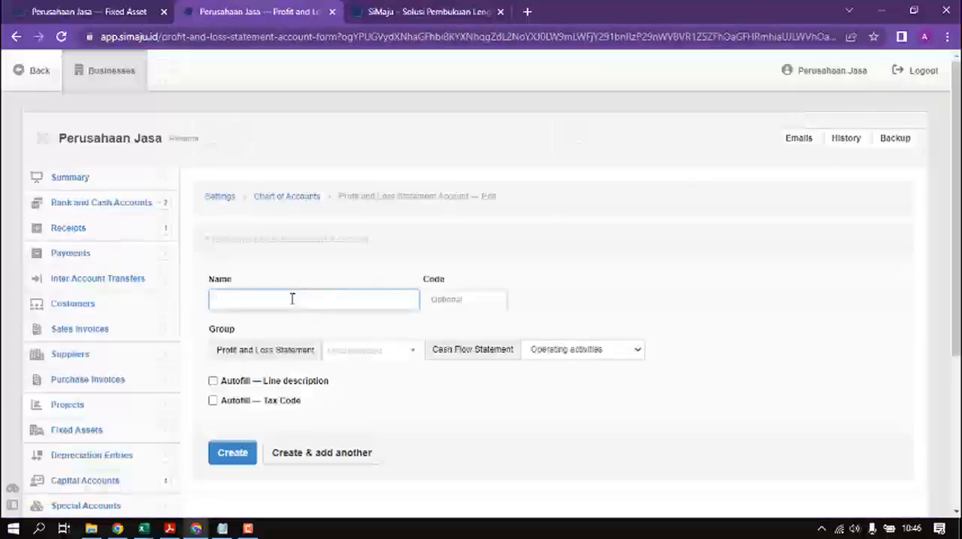
pyautogui.write('Biaya Penyusutan')
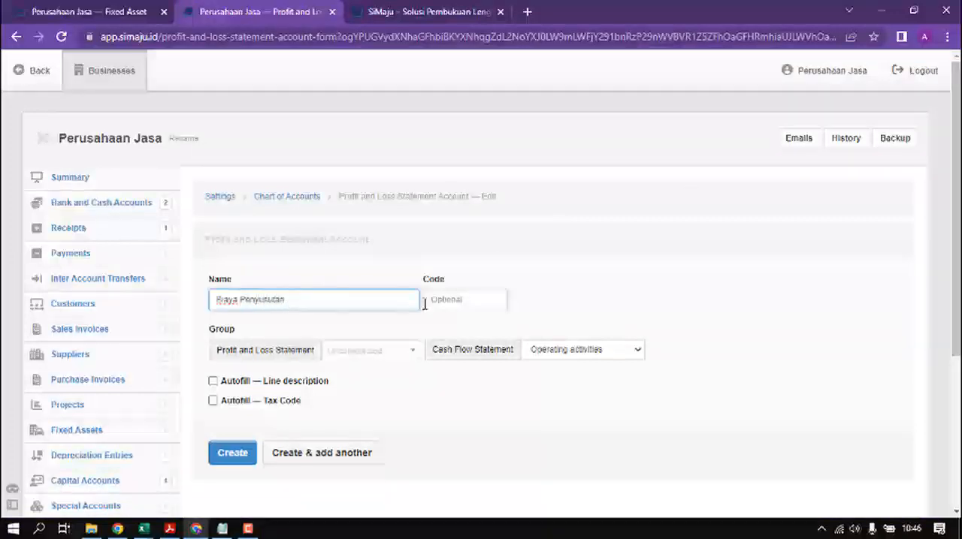
pyautogui.click(328, 351)
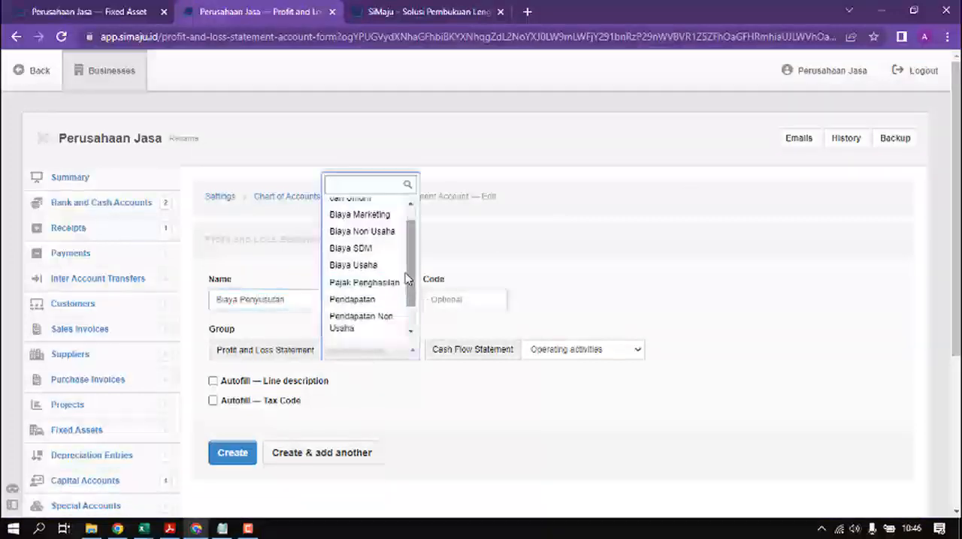
pyautogui.click(371, 239)
pyautogui.click(247, 458)
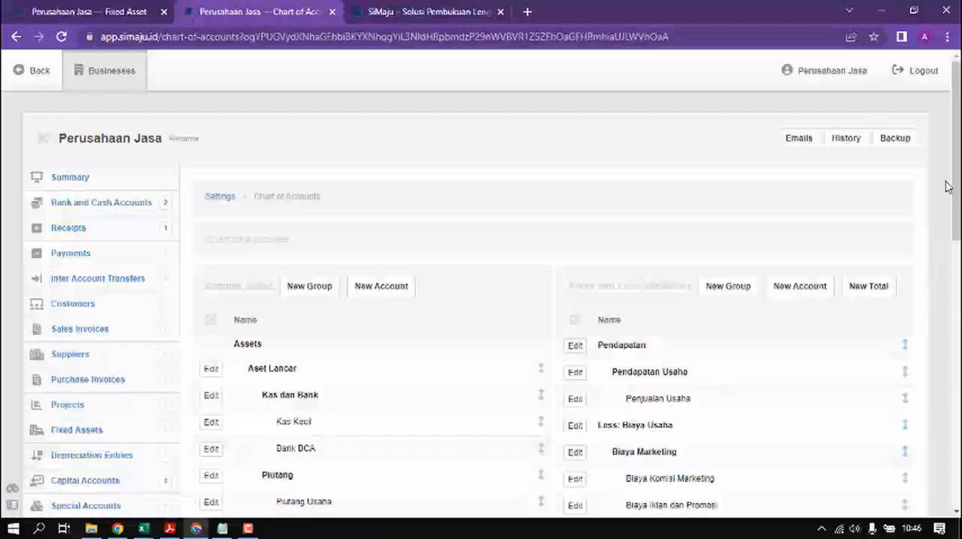
pyautogui.moveTo(955, 183); pyautogui.dragTo(955, 374)
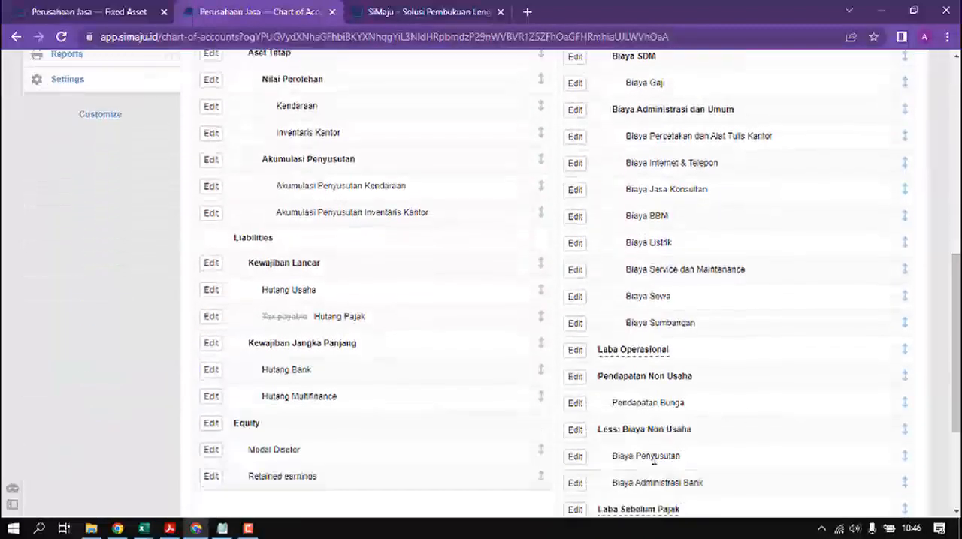
# Step: Return to the printer's fixed asset form and set its control accounts to Inventaris Kantor and Akumulasi Penyusutan Inventaris Kantor
pyautogui.click(332, 12)
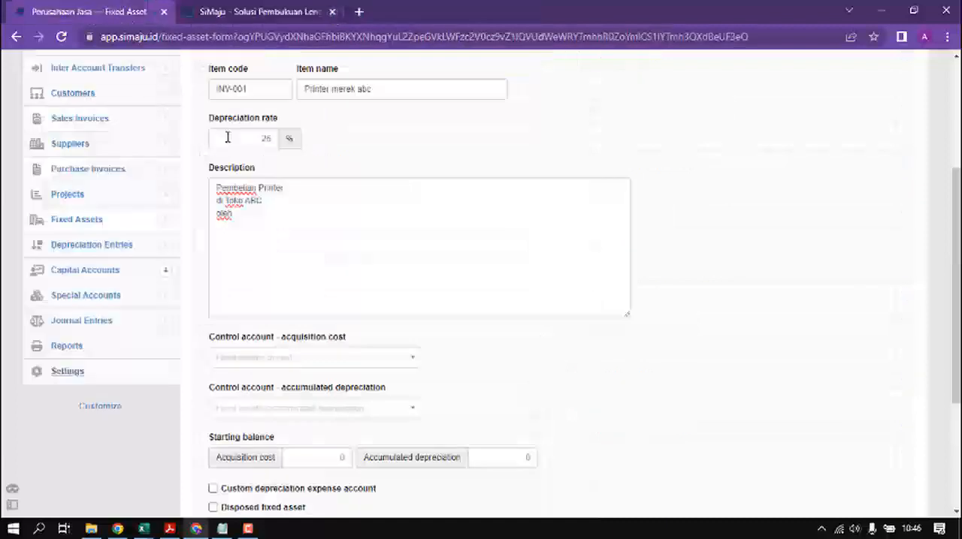
pyautogui.click(294, 359)
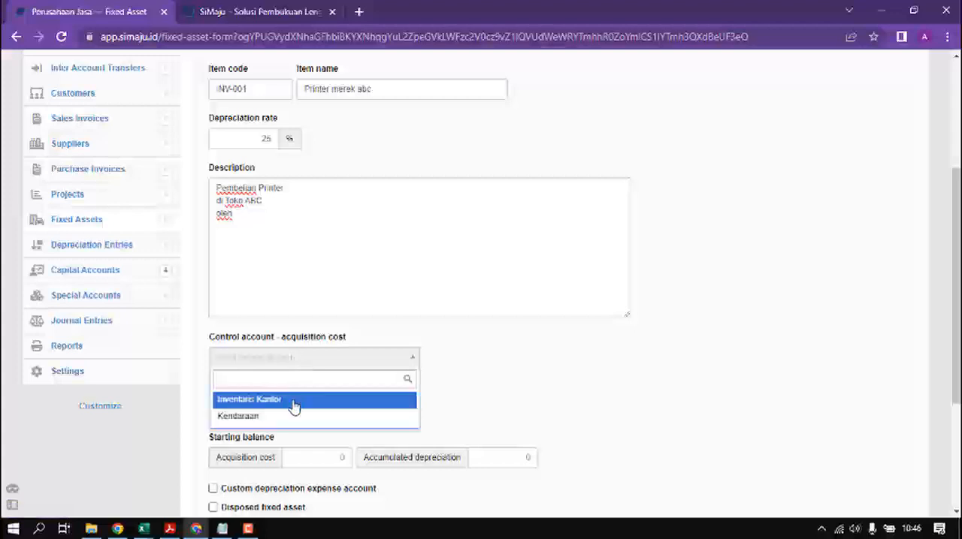
pyautogui.click(293, 401)
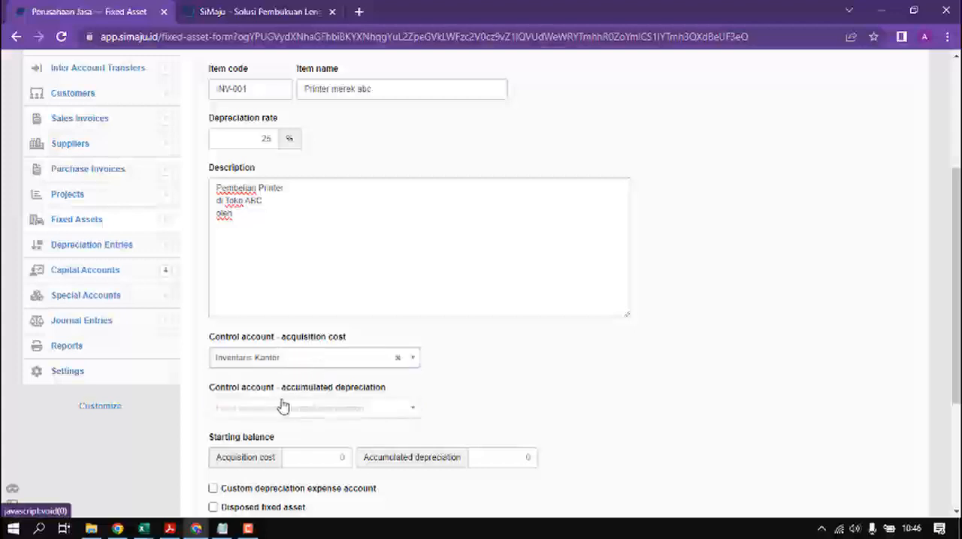
pyautogui.click(284, 408)
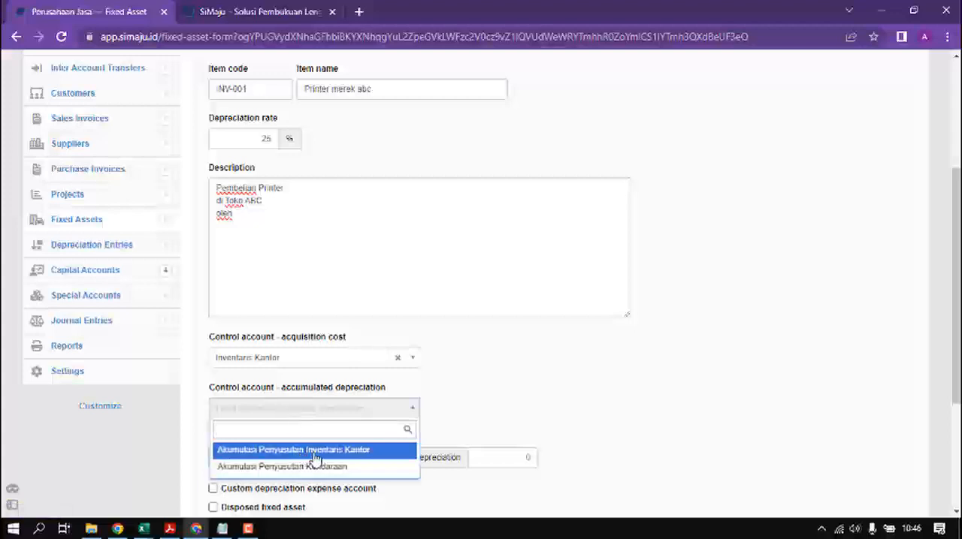
pyautogui.click(314, 449)
# Step: Enable a custom depreciation expense account for the printer, choose Biaya Penyusutan, and create the asset
pyautogui.scroll(-2, 312, 446)
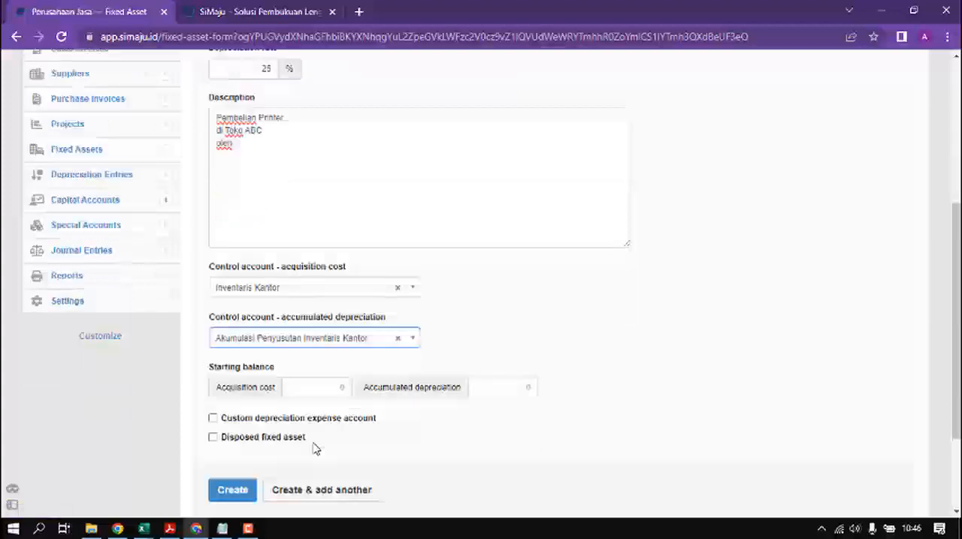
pyautogui.click(218, 423)
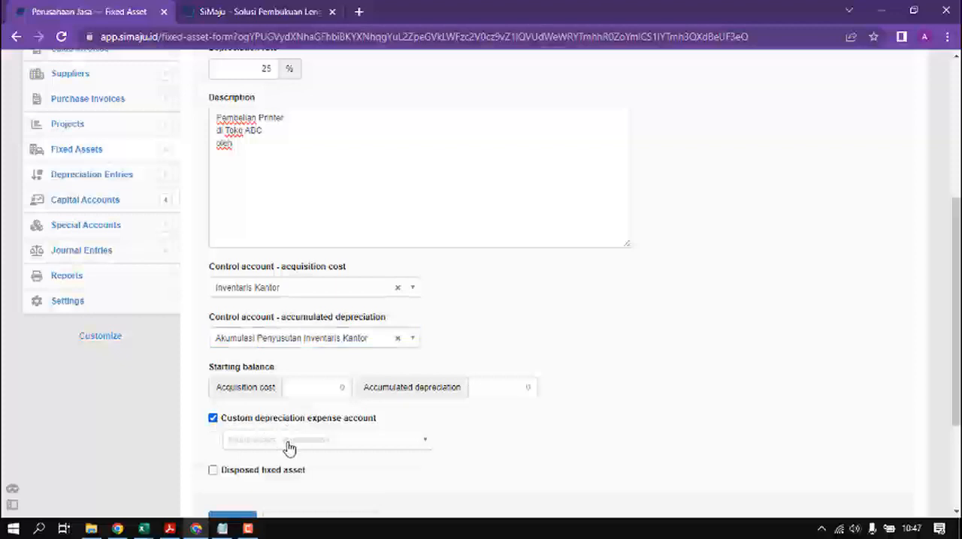
pyautogui.click(290, 448)
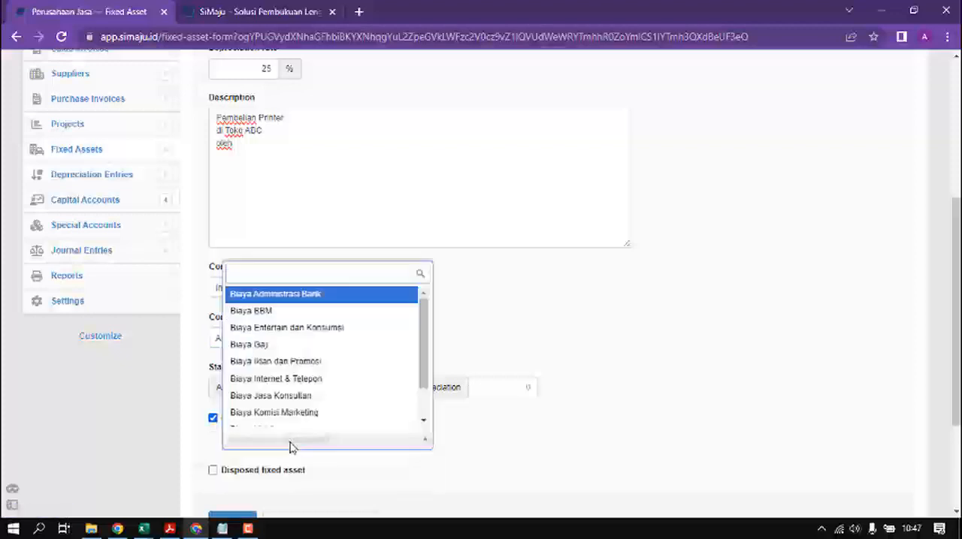
pyautogui.write('penyu')
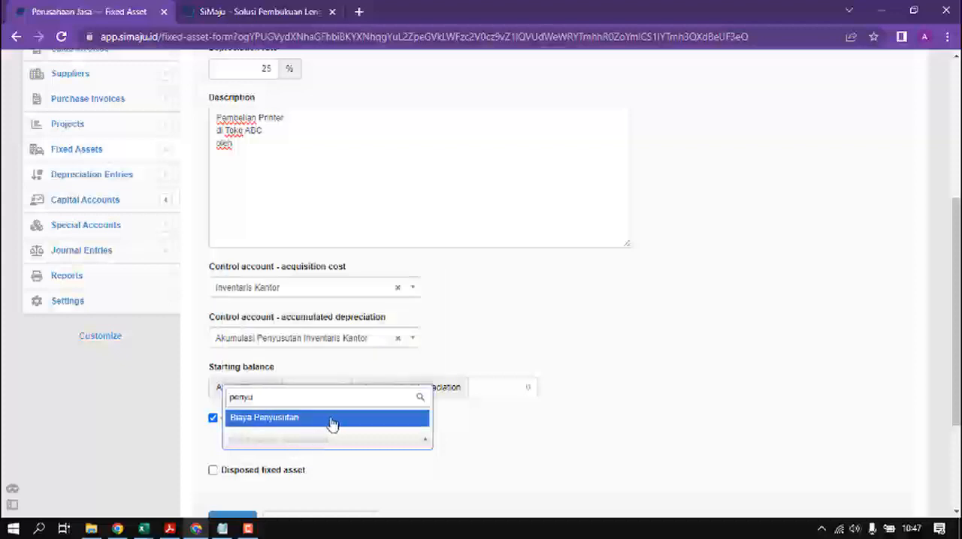
pyautogui.click(310, 420)
pyautogui.scroll(-2, 310, 426)
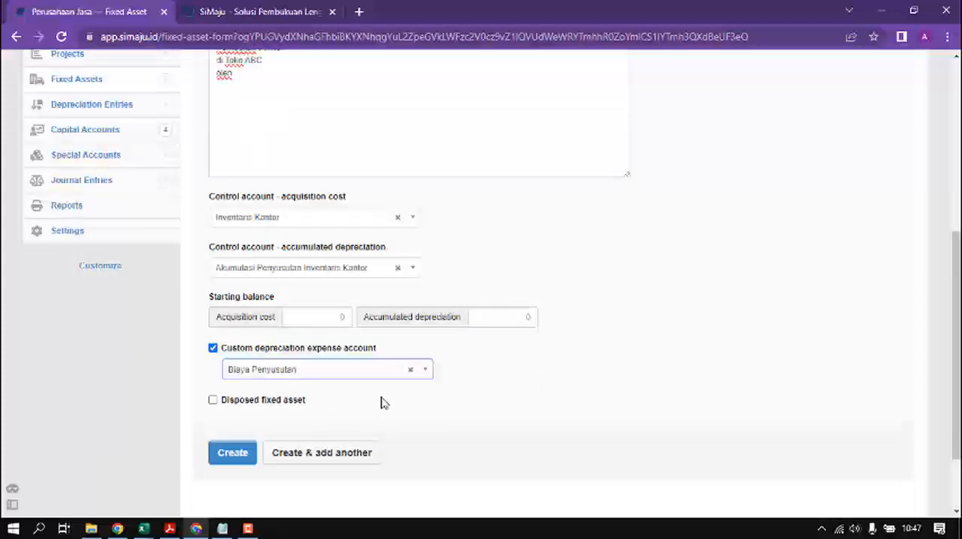
pyautogui.click(242, 453)
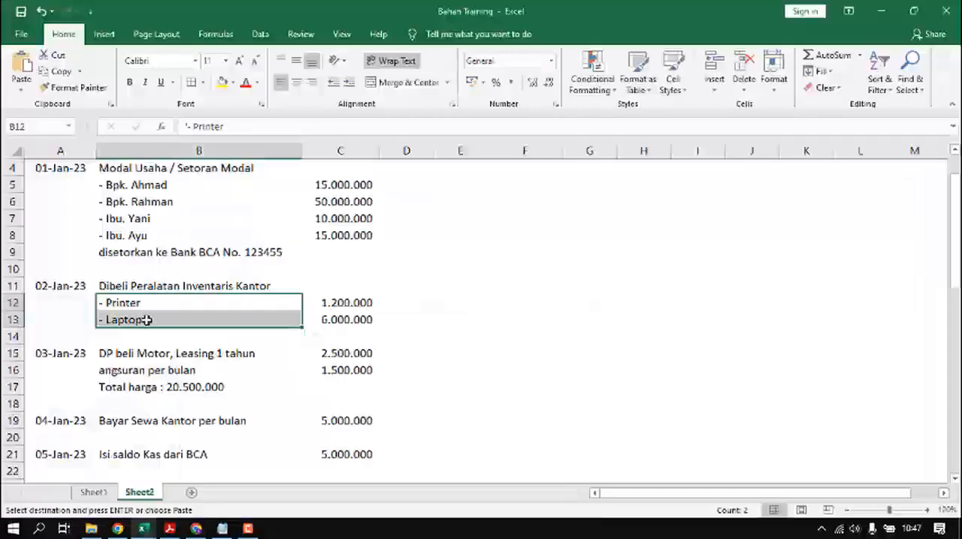
# Step: Start a new fixed asset with code INV-002, name "Laptop merek EFG" and a 25% depreciation rate
pyautogui.click(217, 318)
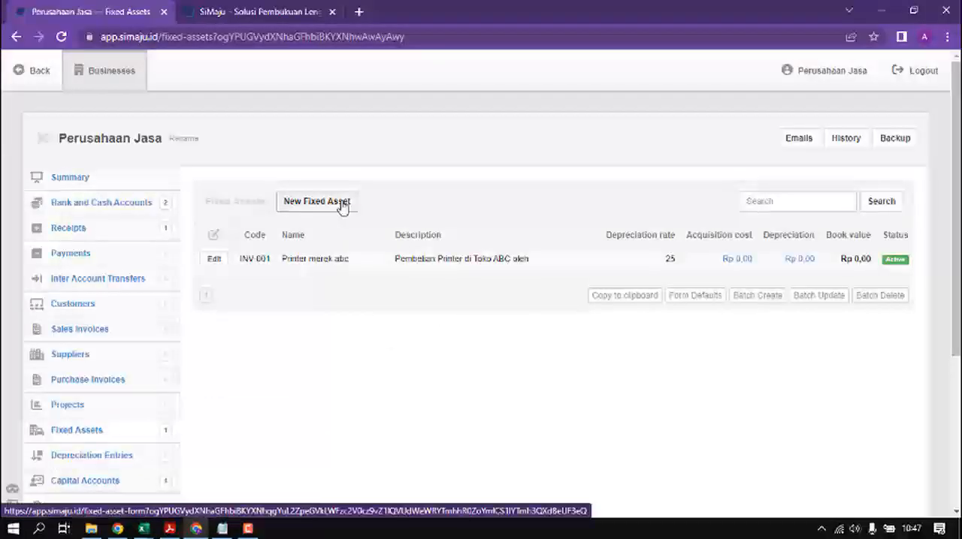
pyautogui.click(342, 203)
pyautogui.click(276, 307)
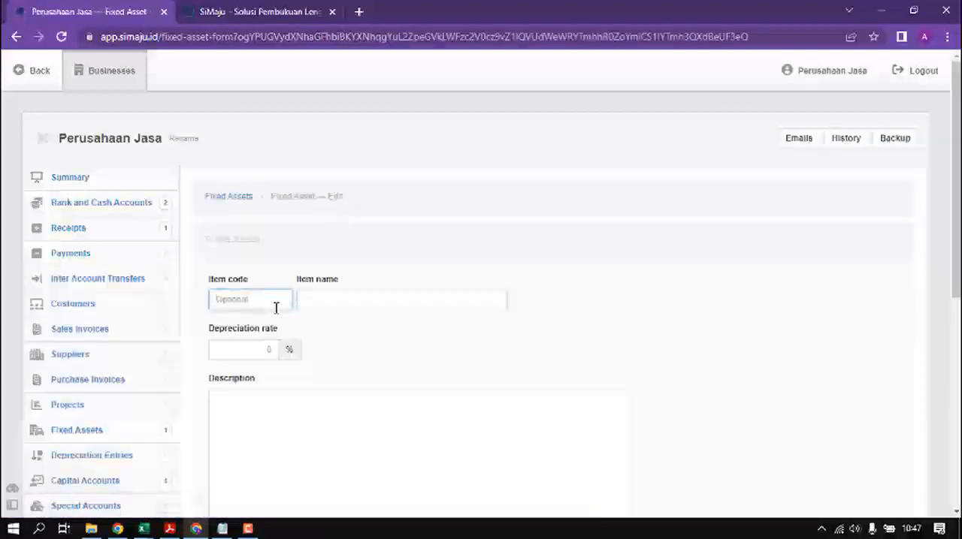
pyautogui.write('INV-002')
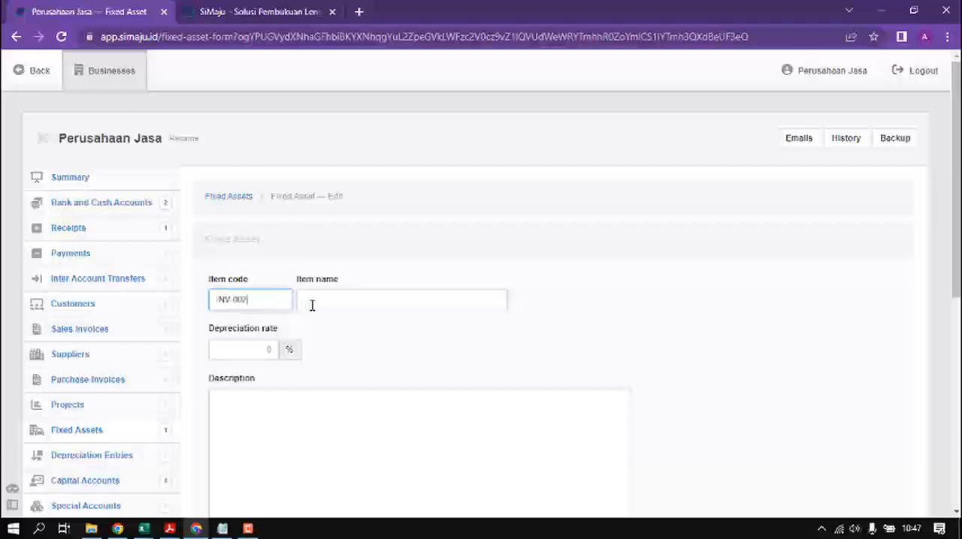
pyautogui.click(311, 305)
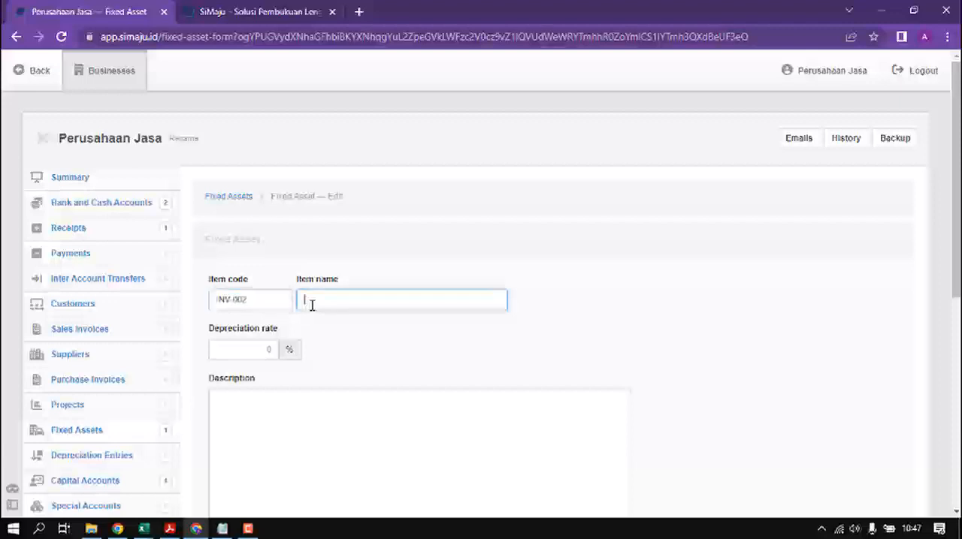
pyautogui.write('Laptop merek EFG')
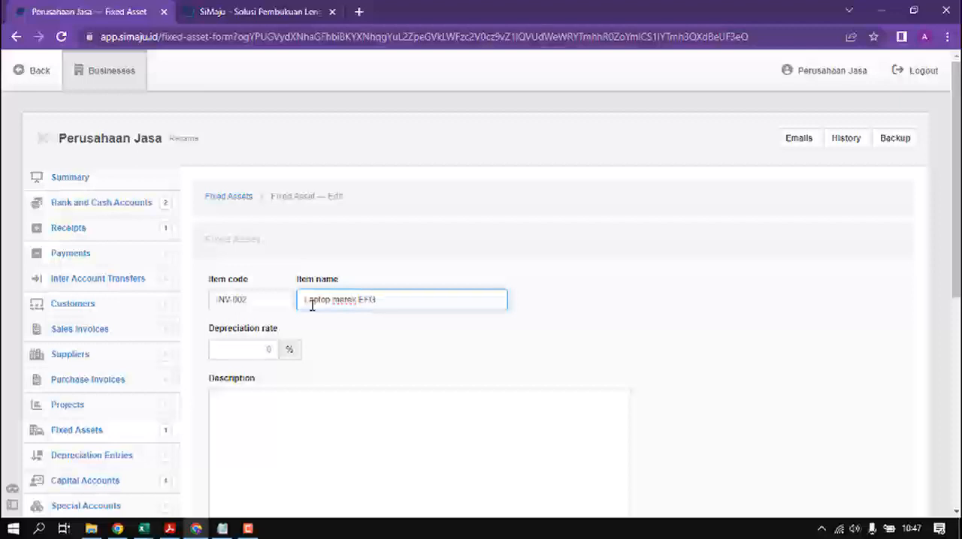
pyautogui.click(252, 350)
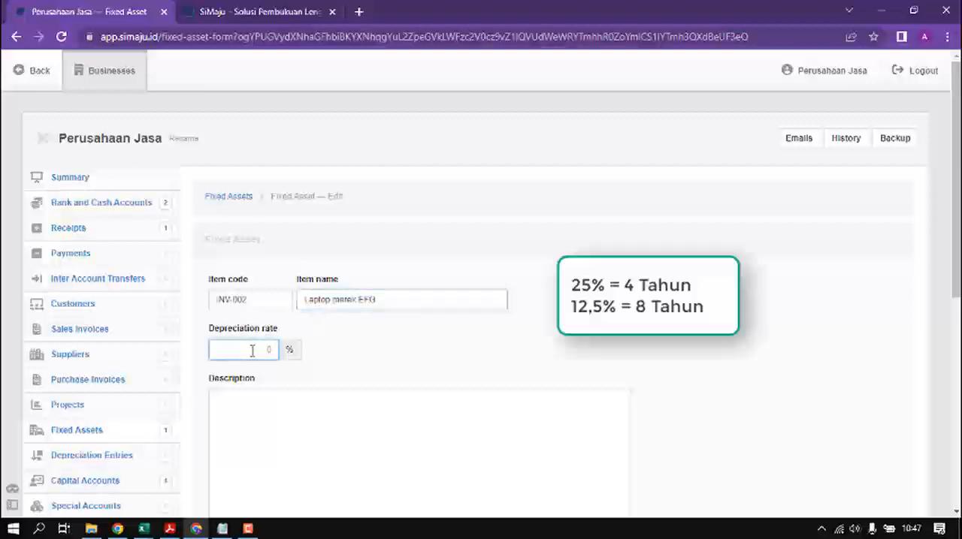
pyautogui.write('25')
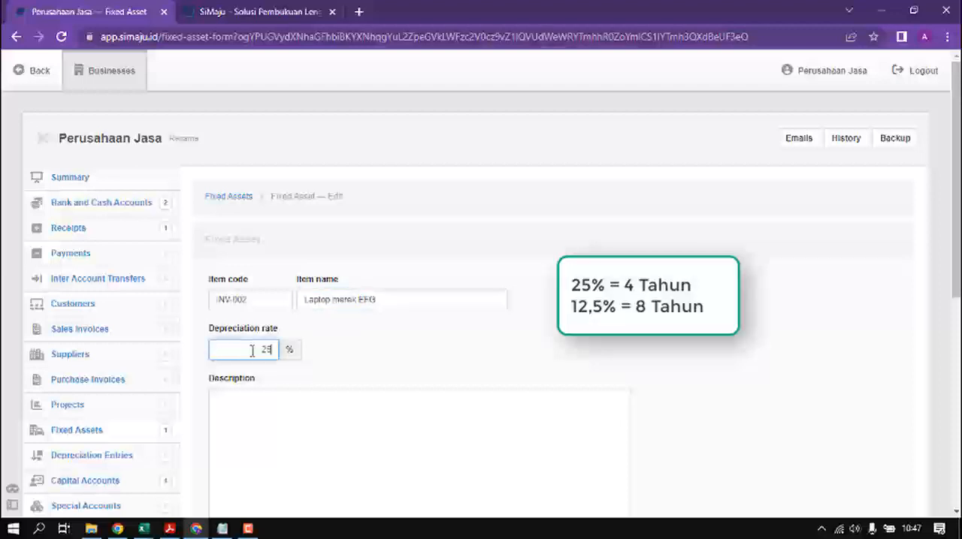
# Step: Set the laptop's acquisition cost control account to Inventaris Kantor and its accumulated depreciation account to Akumulasi Penyusutan Inventaris Kantor
pyautogui.scroll(-2, 322, 351)
pyautogui.click(312, 299)
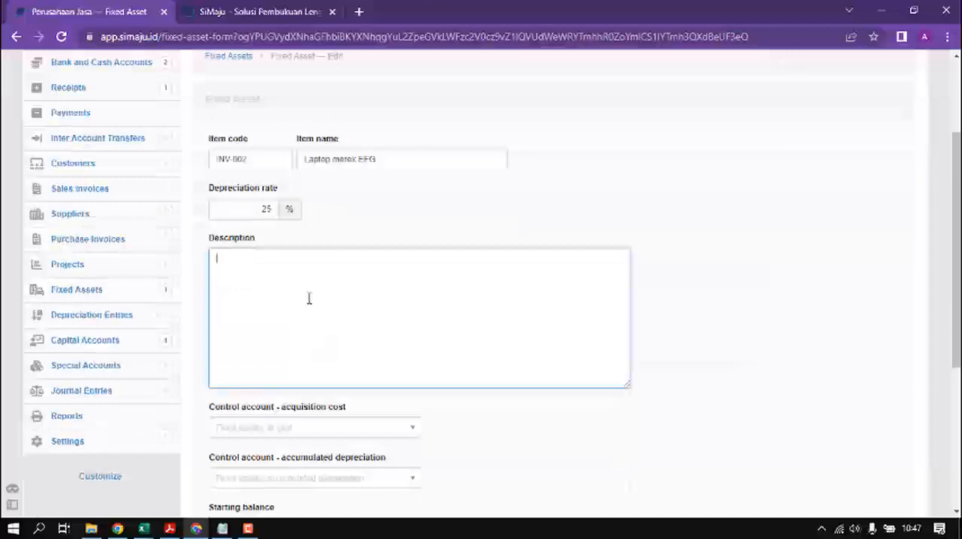
pyautogui.scroll(-2, 345, 330)
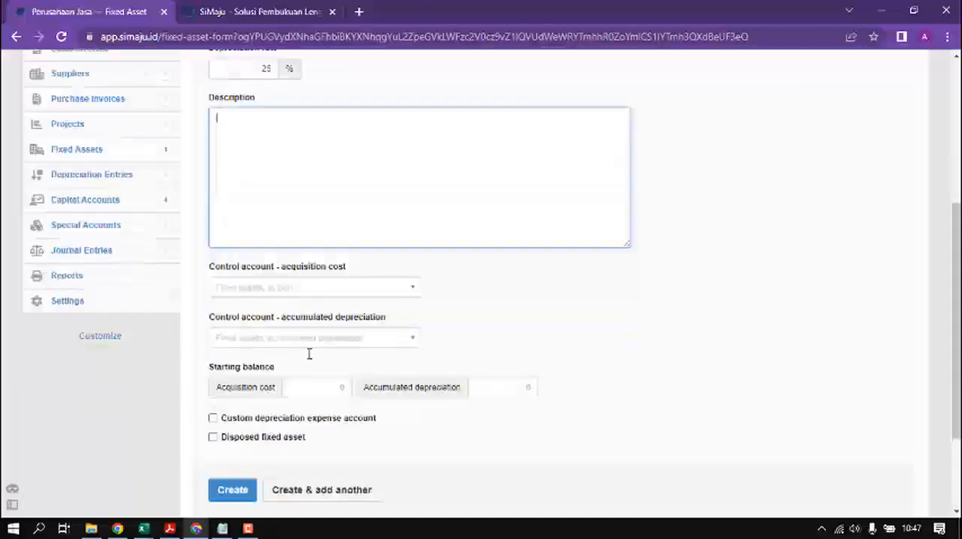
pyautogui.click(253, 290)
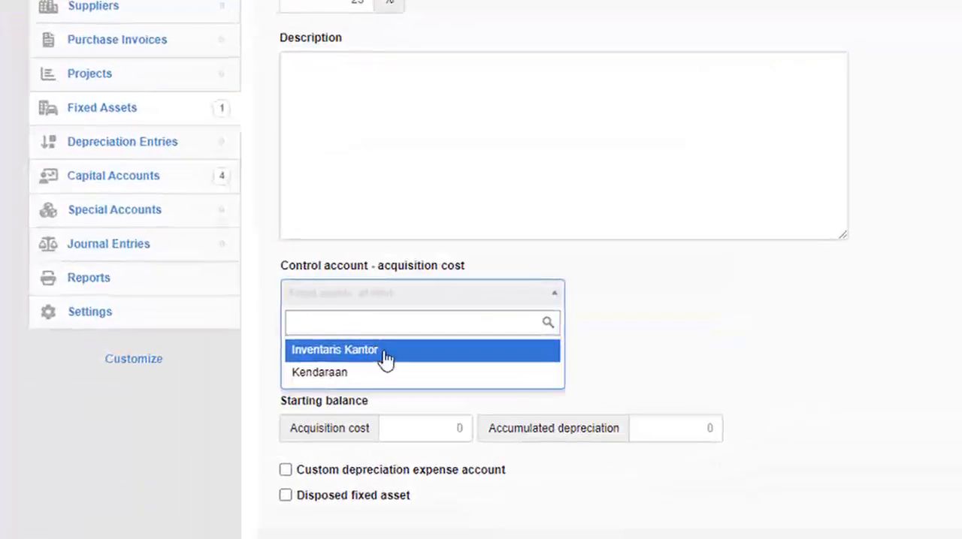
pyautogui.click(385, 353)
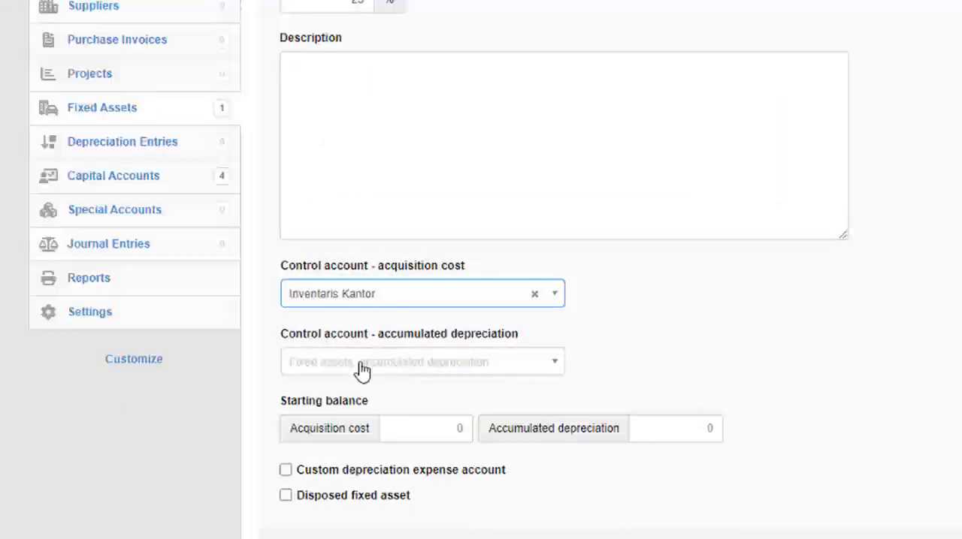
pyautogui.click(363, 371)
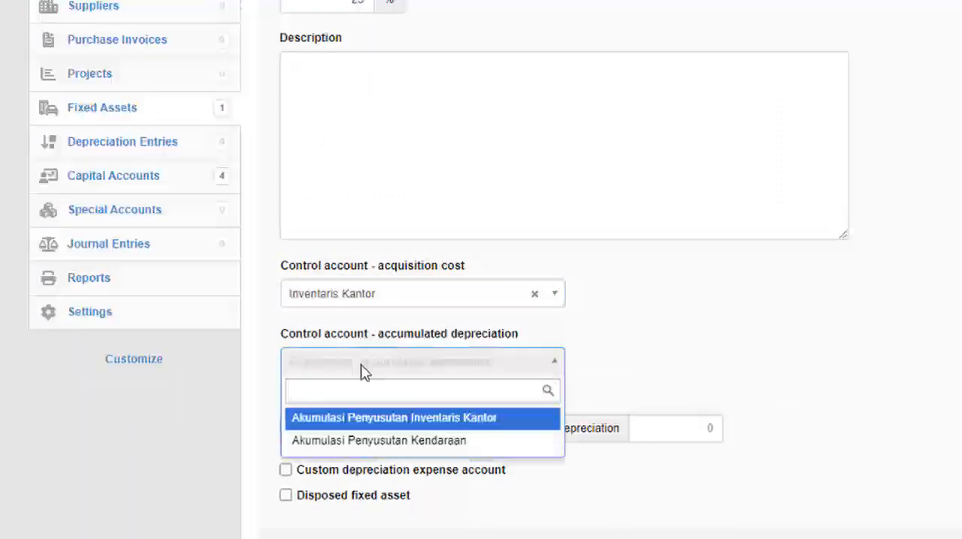
pyautogui.click(445, 419)
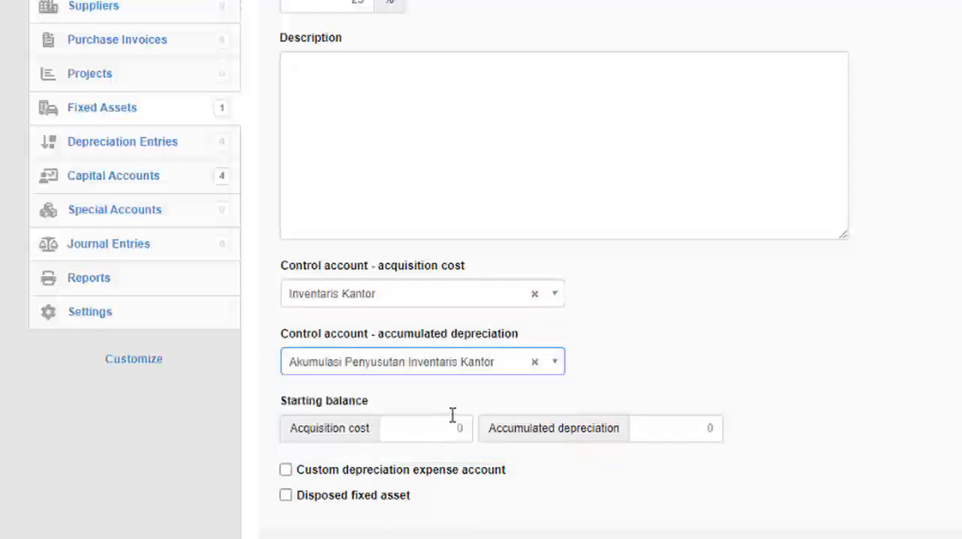
# Step: Assign Biaya Penyusutan as the laptop's custom depreciation expense account and create the asset
pyautogui.click(408, 476)
pyautogui.click(429, 504)
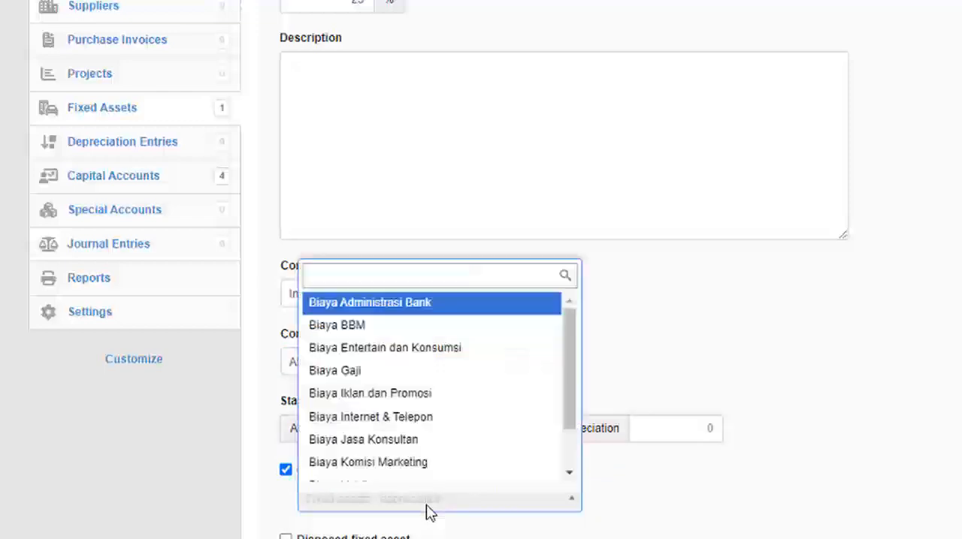
pyautogui.write('penyu')
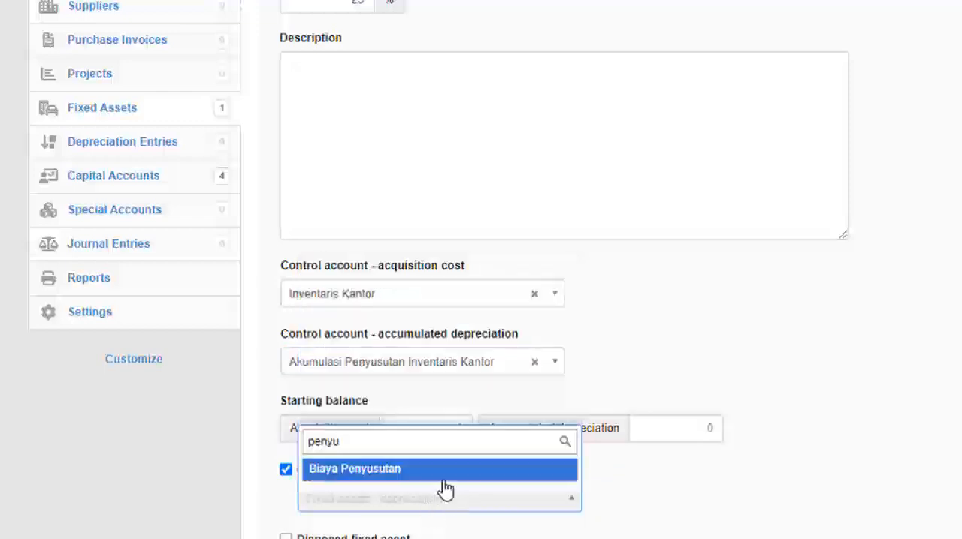
pyautogui.click(445, 479)
pyautogui.scroll(-3, 444, 484)
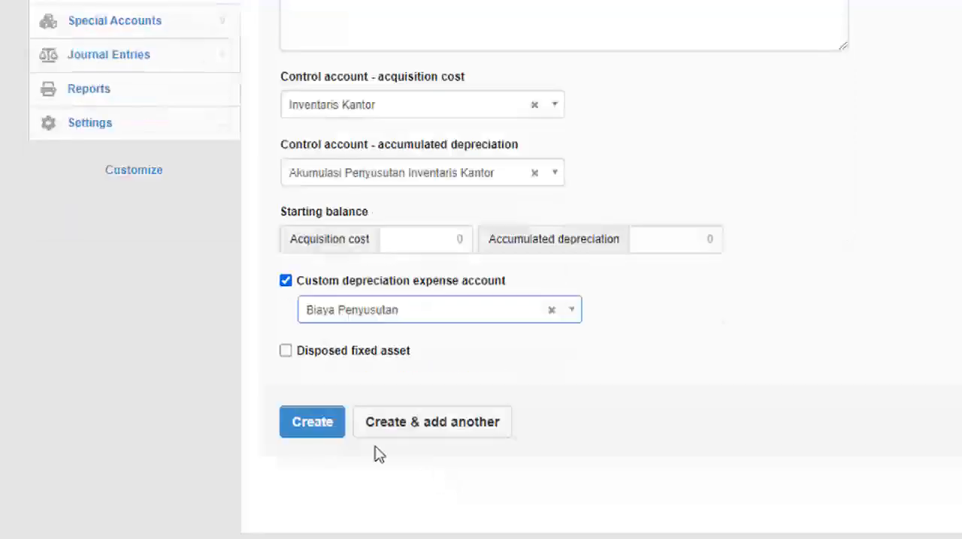
pyautogui.click(316, 423)
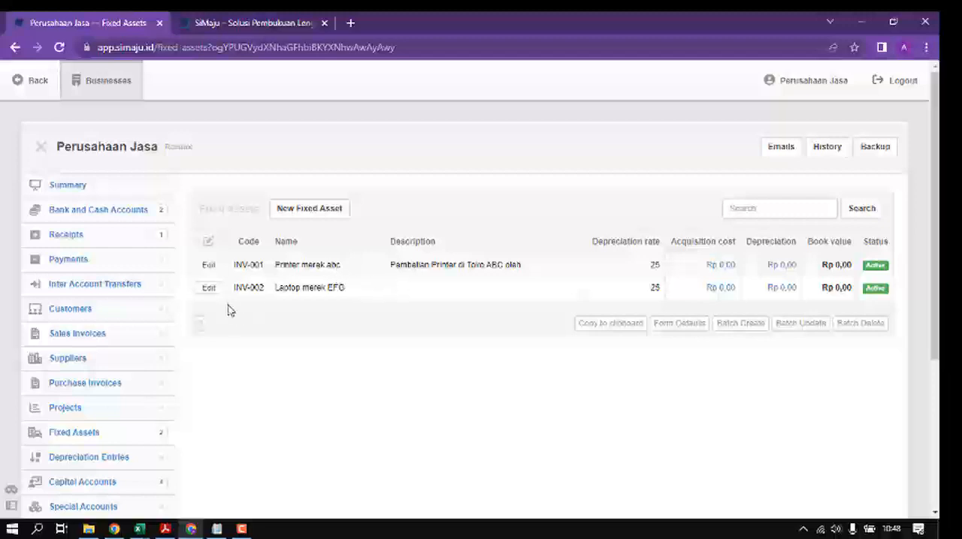
# Step: Check the 02-Jan-23 office equipment purchase in the Excel worksheet, and open the purchase invoices in SiMaju
pyautogui.hotkey('alt', 'Tab')
pyautogui.click(154, 291)
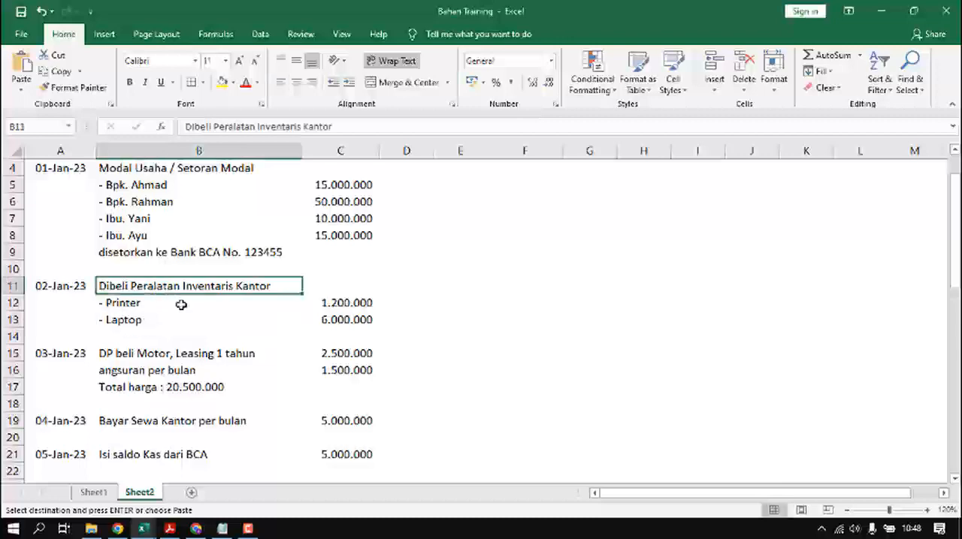
pyautogui.hotkey('alt', 'Tab')
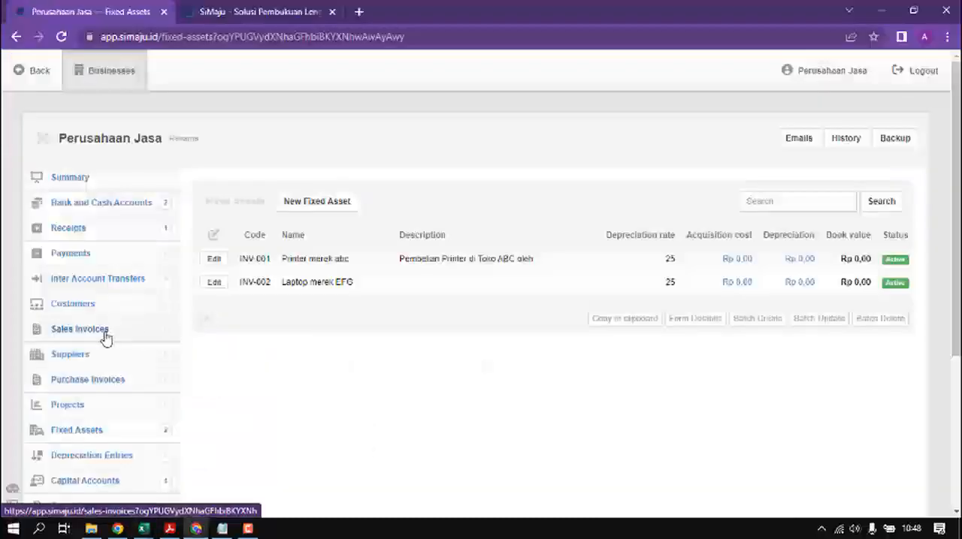
pyautogui.click(106, 380)
pyautogui.scroll(-2, 113, 316)
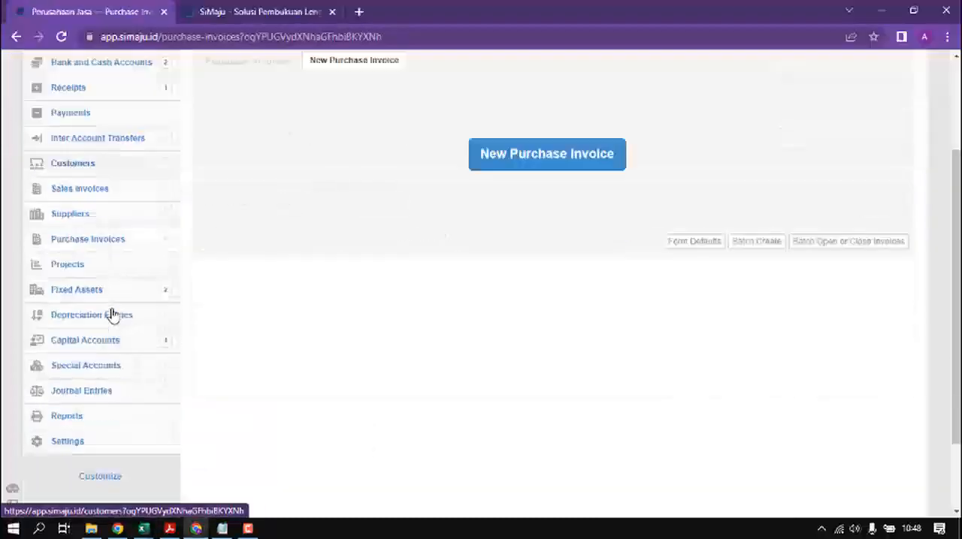
# Step: Start a new supplier named "Toko Elektronik Glodok" and fill in its address
pyautogui.click(81, 217)
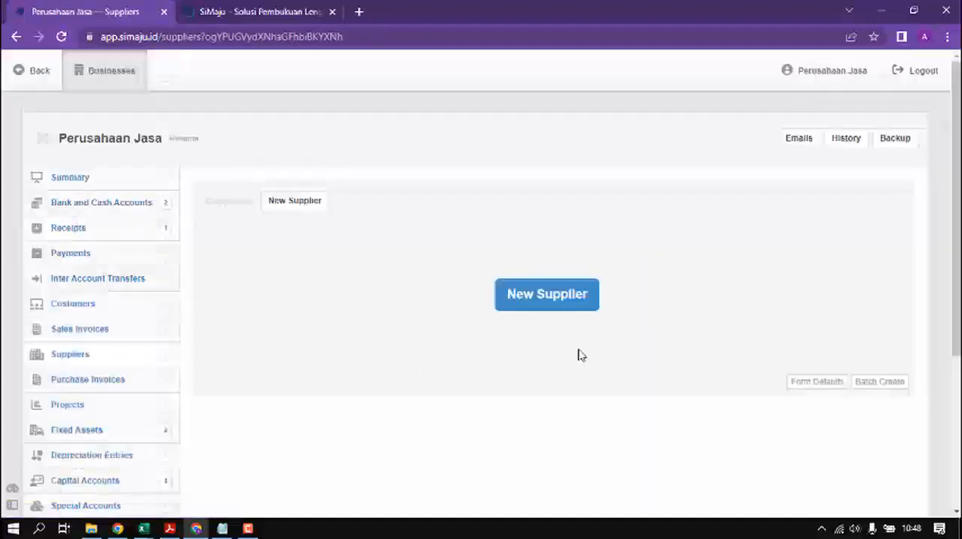
pyautogui.click(574, 305)
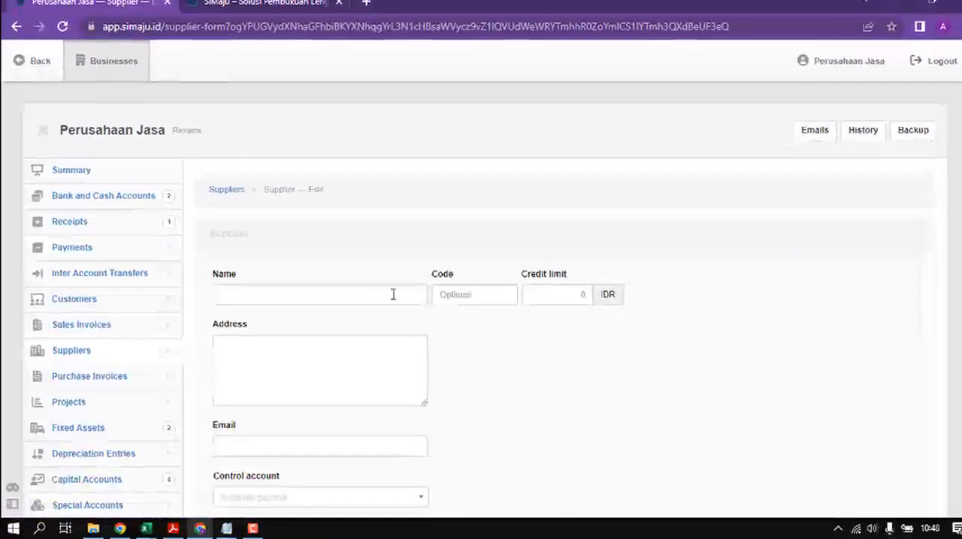
pyautogui.click(392, 295)
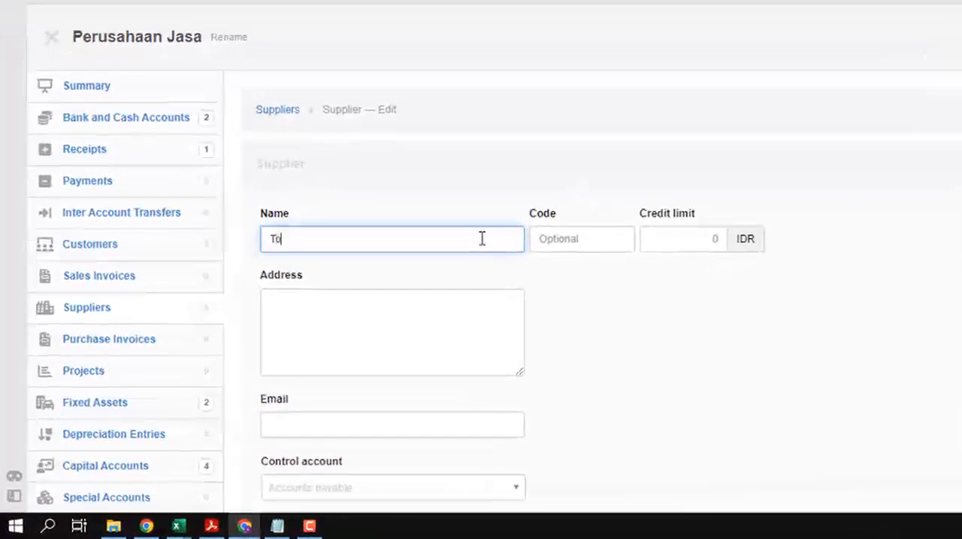
pyautogui.write('Toko Elektronik Glodok')
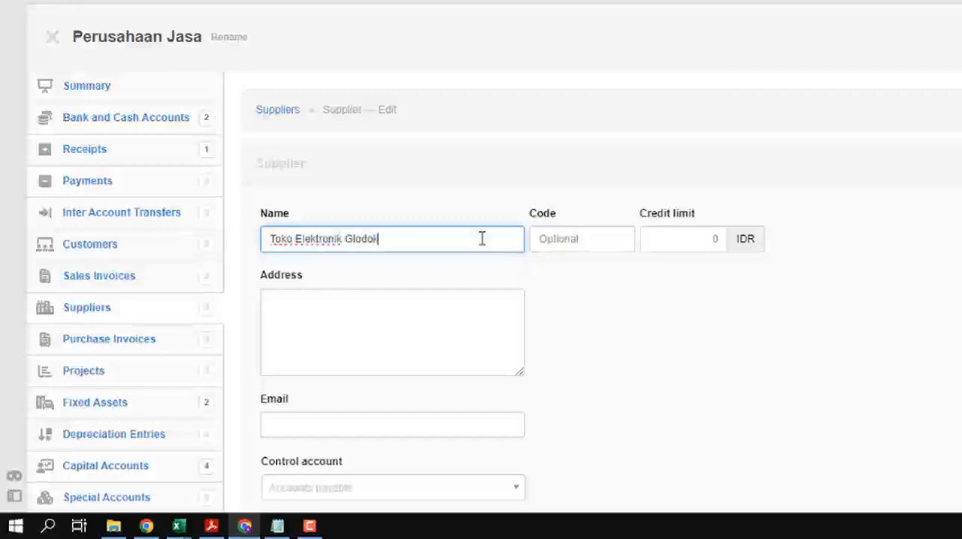
pyautogui.click(436, 323)
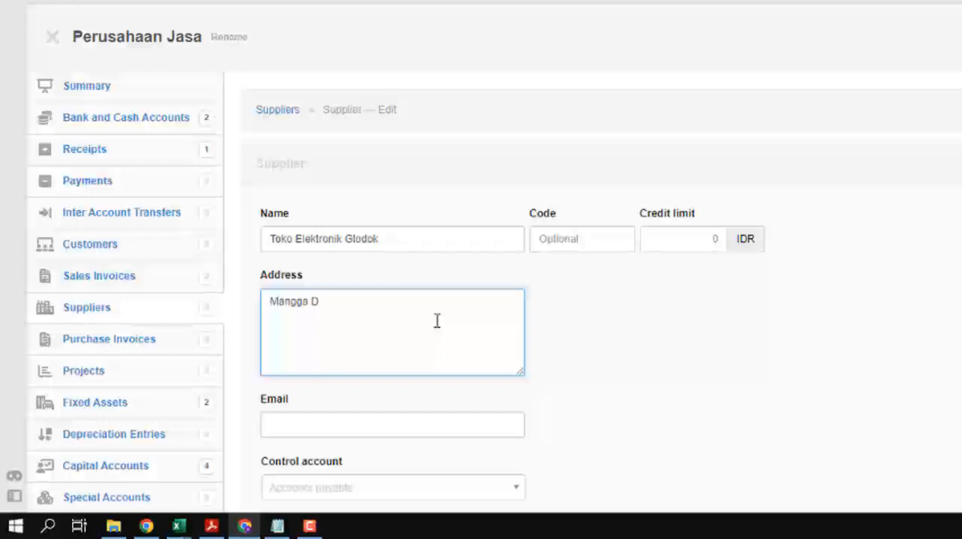
pyautogui.scroll(-1, 317, 365)
pyautogui.click(322, 338)
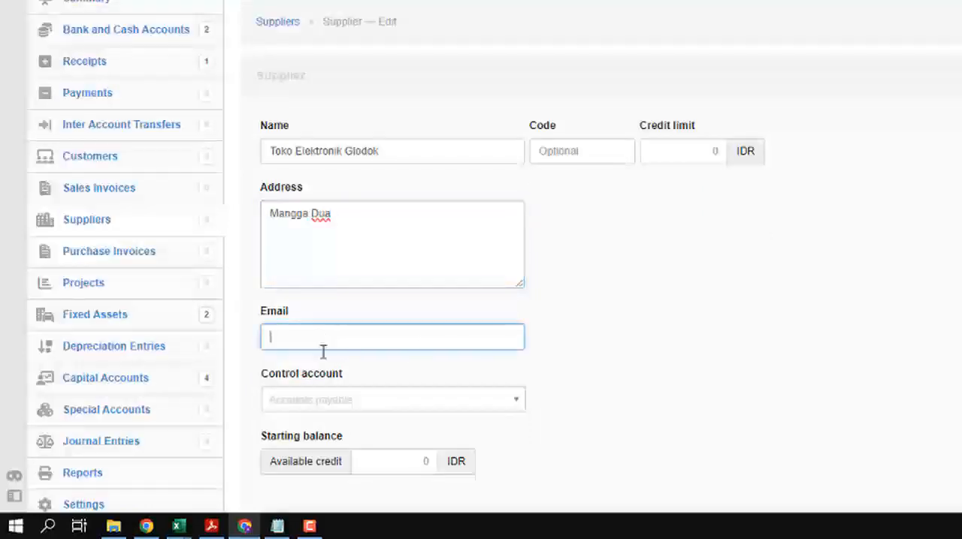
# Step: Set the supplier's control account to Hutang Usaha and create the supplier
pyautogui.click(318, 412)
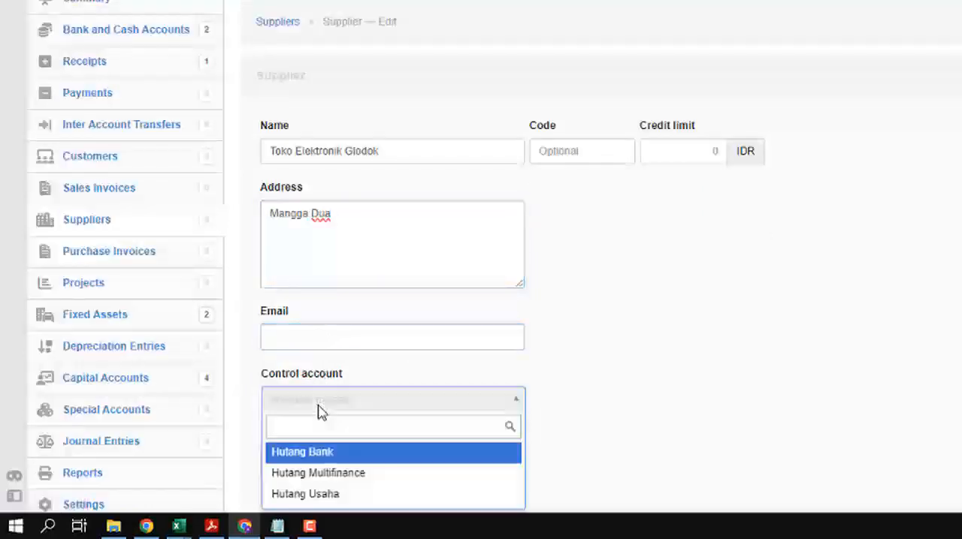
pyautogui.scroll(-1, 319, 412)
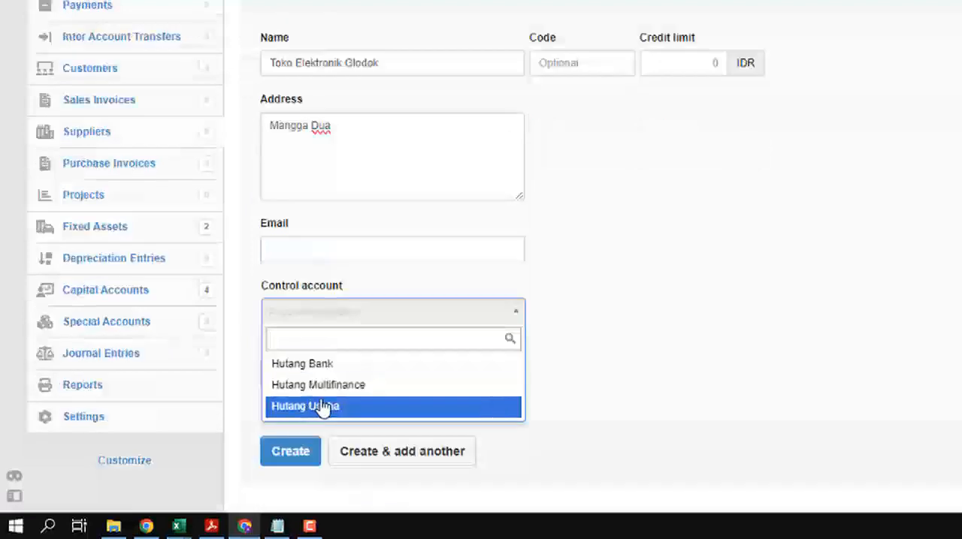
pyautogui.click(350, 409)
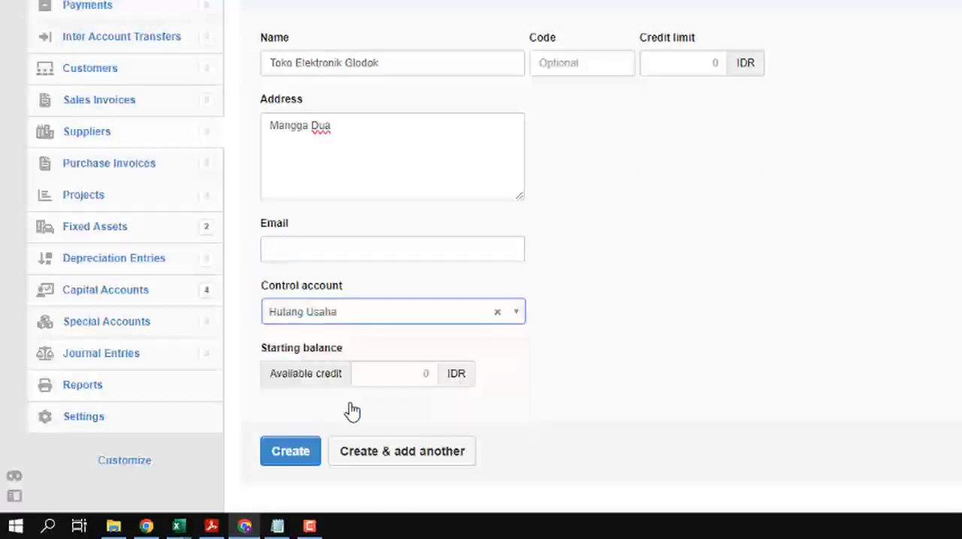
pyautogui.click(293, 459)
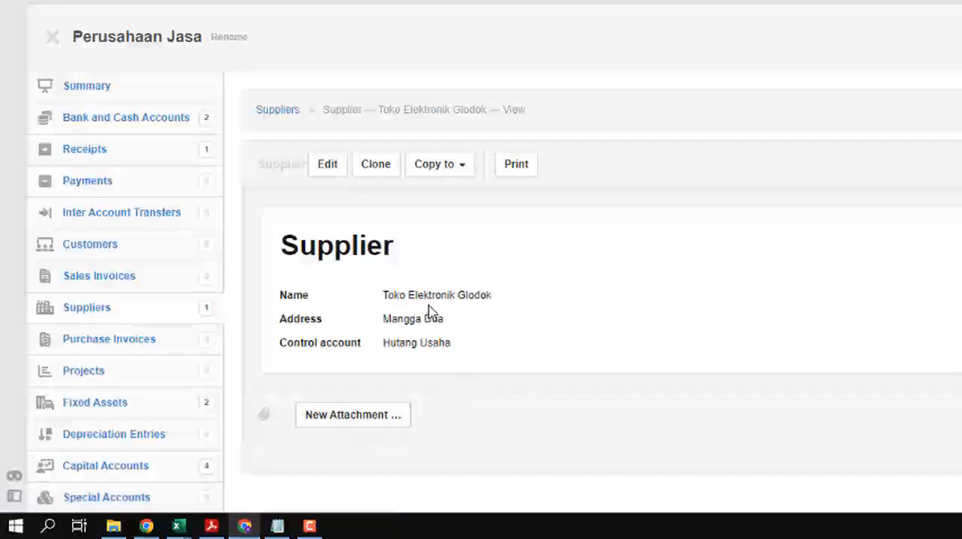
# Step: Start a new purchase invoice and set its issue date to 2-1-2023, matching the office equipment purchase in the Excel worksheet
pyautogui.click(123, 347)
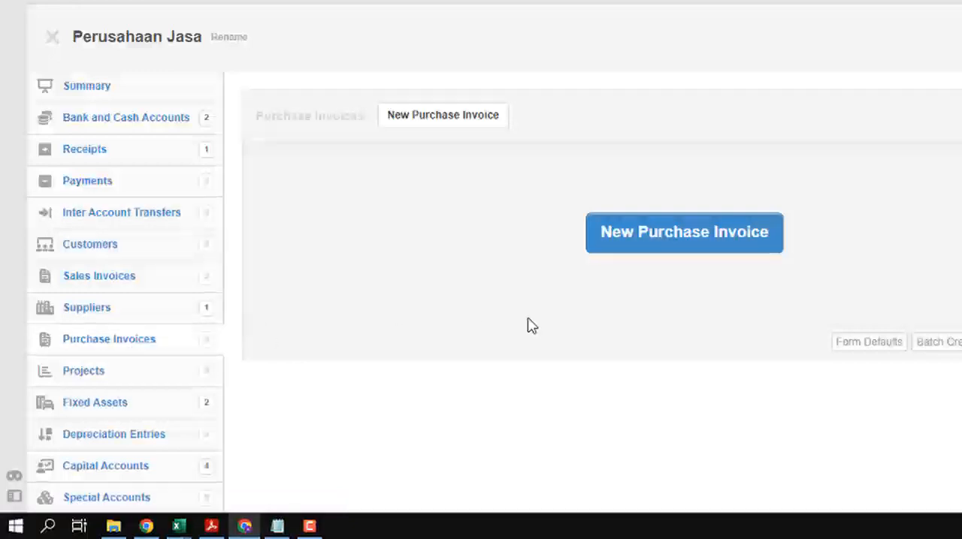
pyautogui.click(684, 234)
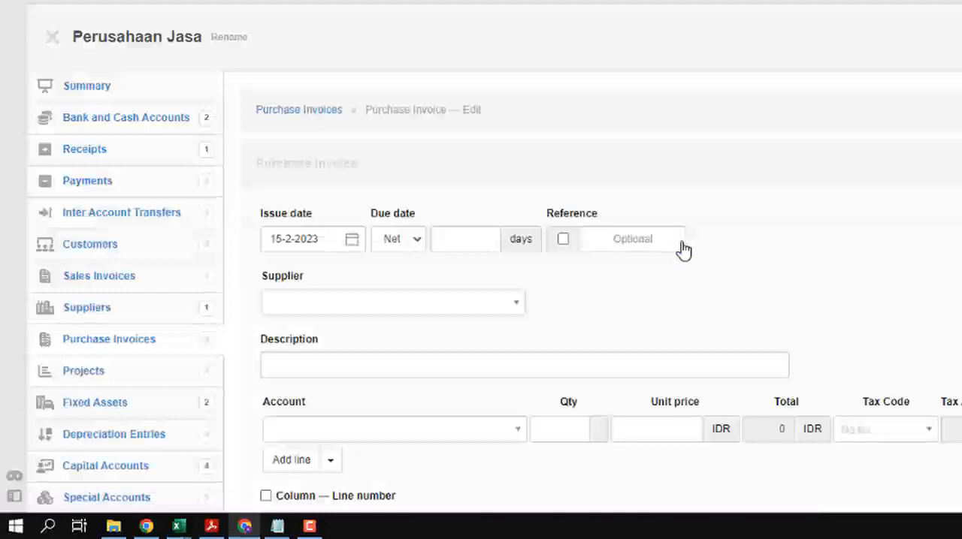
pyautogui.click(322, 237)
pyautogui.hotkey('alt', 'Tab')
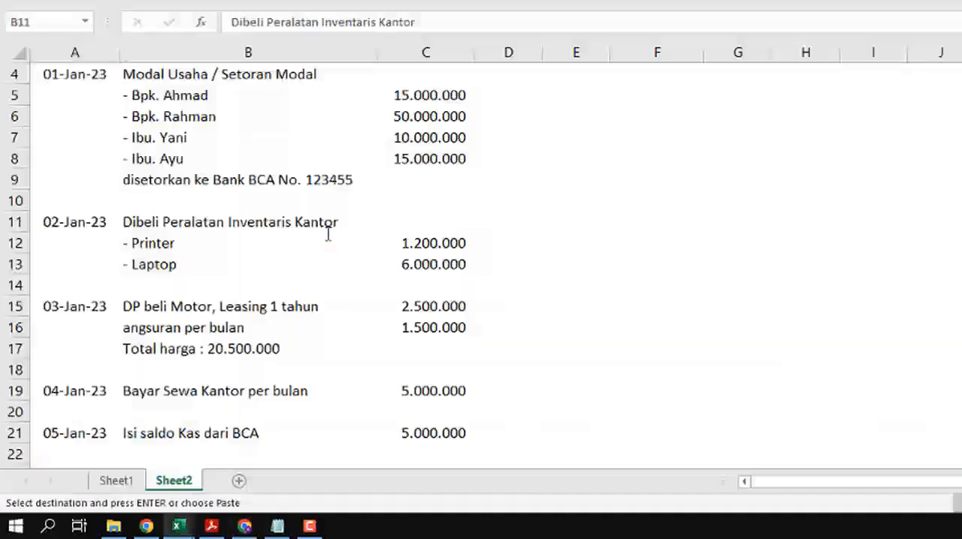
pyautogui.click(64, 225)
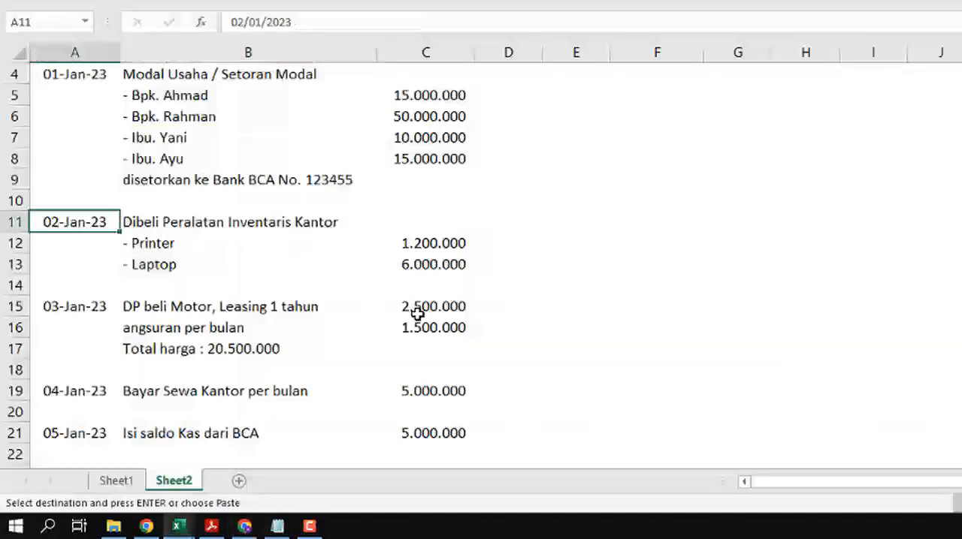
pyautogui.hotkey('alt', 'Tab')
pyautogui.click(343, 238)
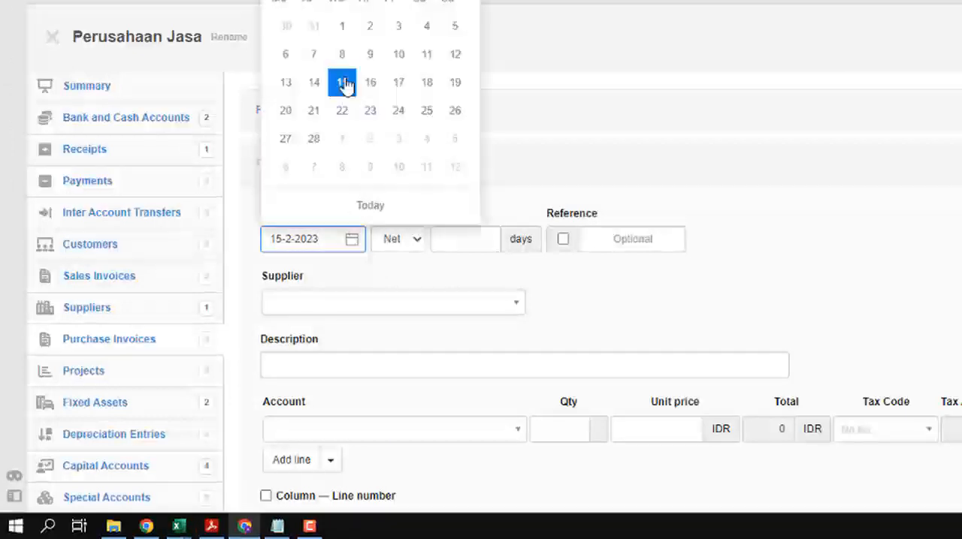
pyautogui.click(284, 2)
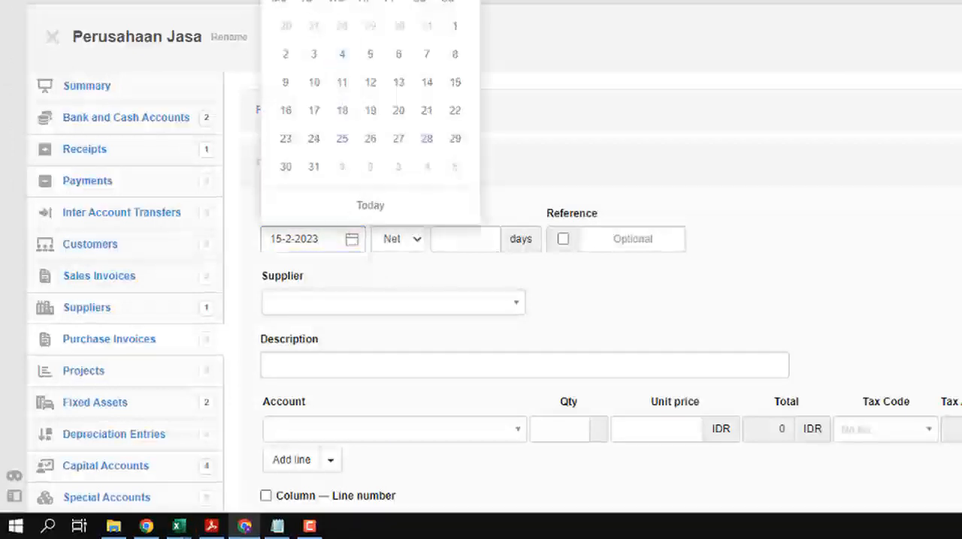
pyautogui.click(285, 54)
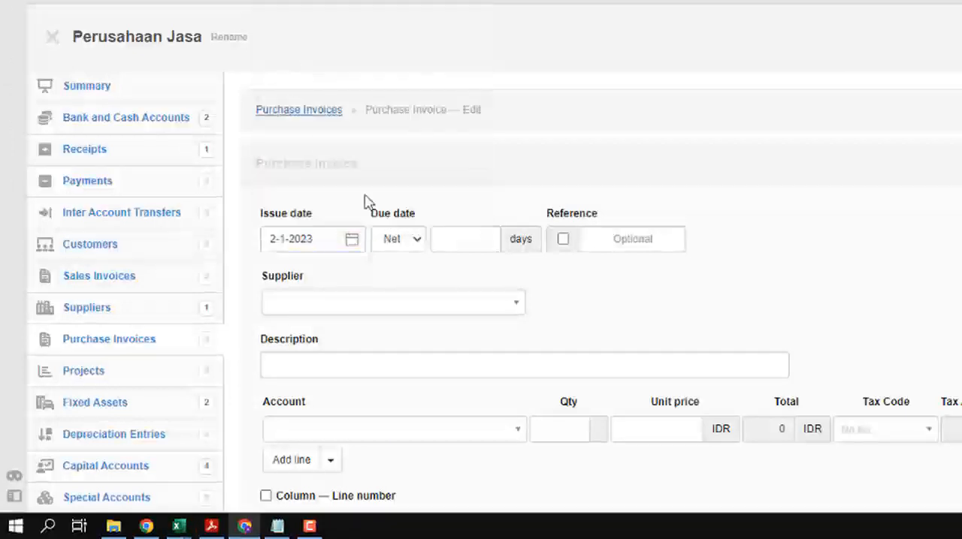
# Step: Set the invoice's due date to Net 0 days and leave the reference blank
pyautogui.click(463, 248)
pyautogui.click(409, 246)
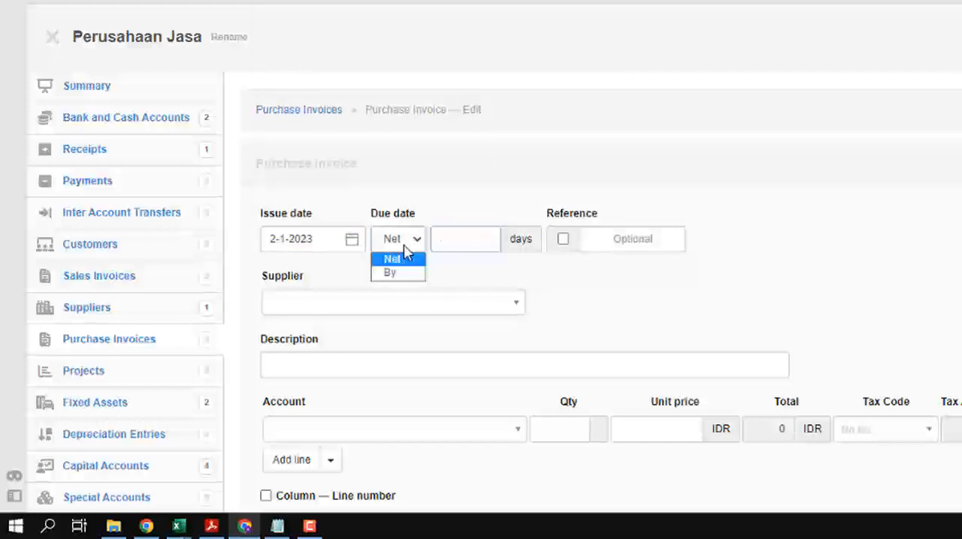
pyautogui.click(462, 244)
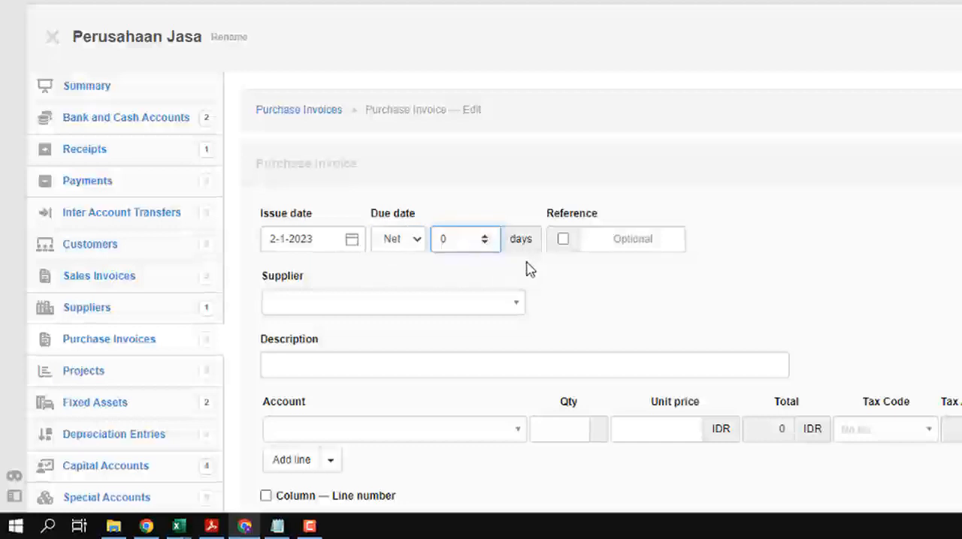
pyautogui.moveTo(470, 238); pyautogui.dragTo(436, 239)
pyautogui.click(477, 220)
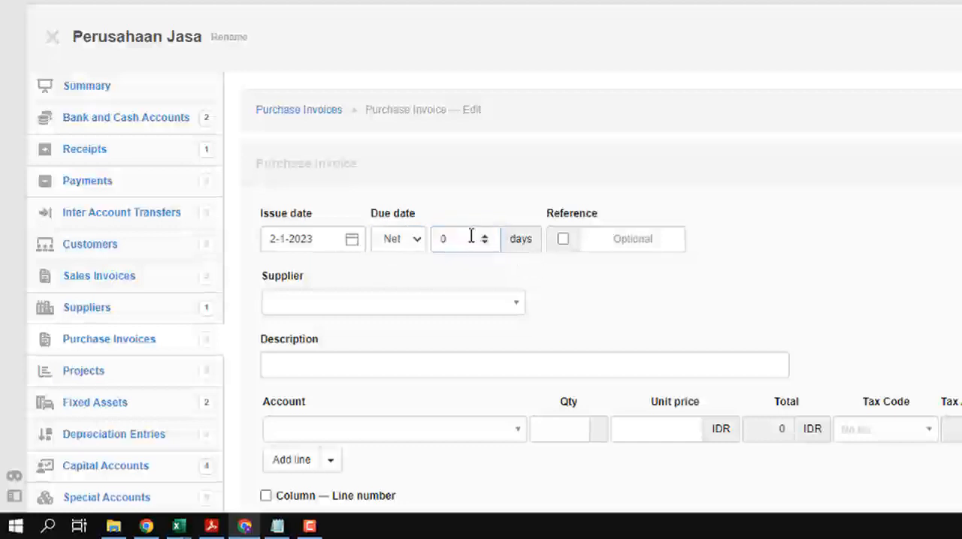
pyautogui.click(470, 238)
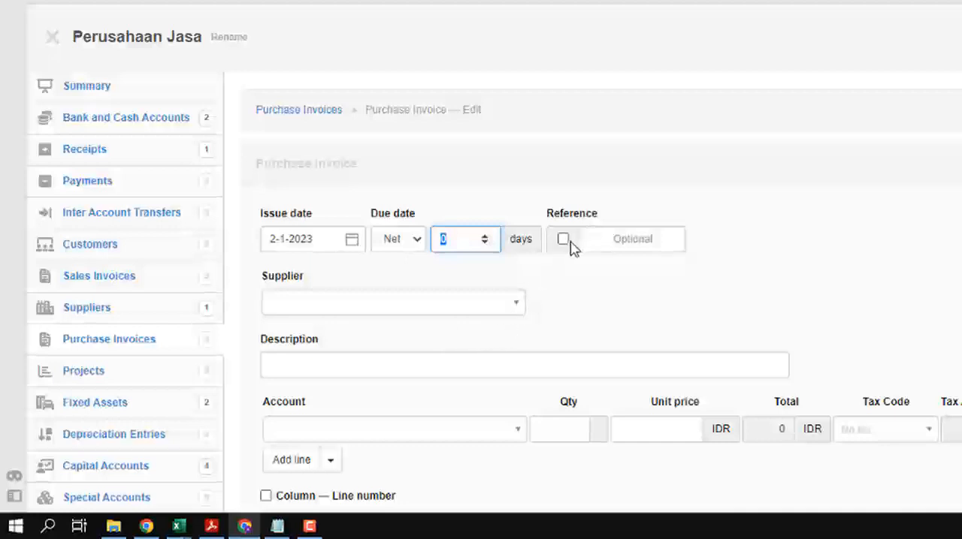
pyautogui.click(613, 246)
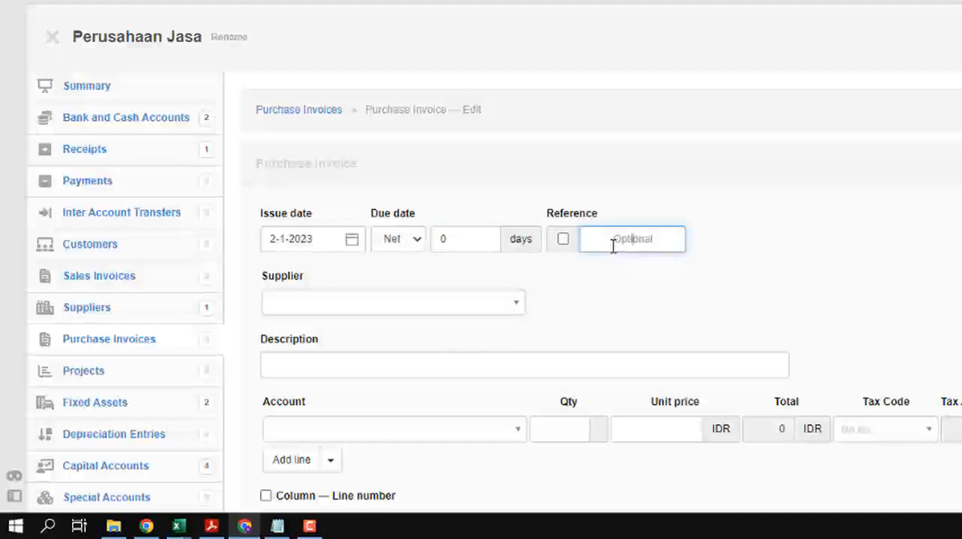
# Step: Choose Toko Elektronik Glodok as the invoice's supplier and enter the description "Pembelian Laptop dan Printer"
pyautogui.click(407, 310)
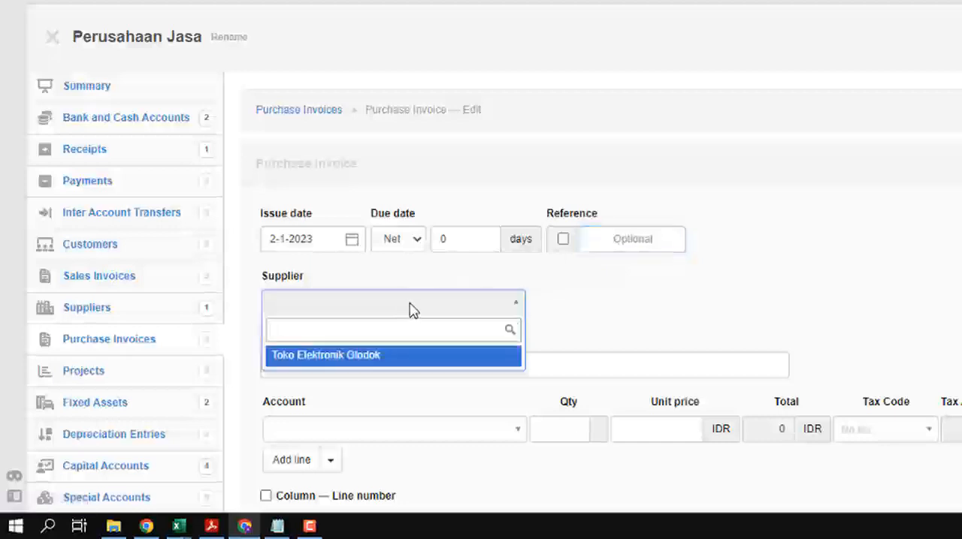
pyautogui.click(397, 359)
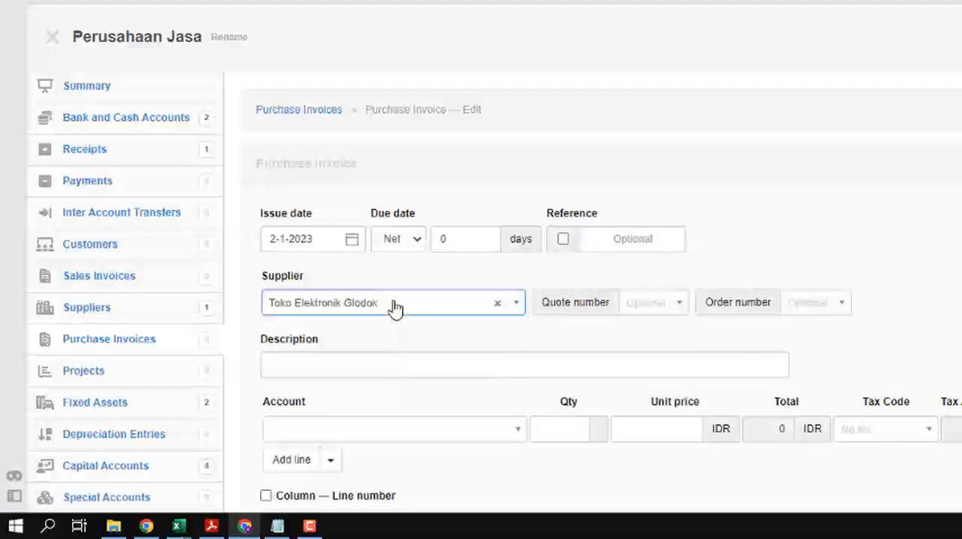
pyautogui.click(470, 366)
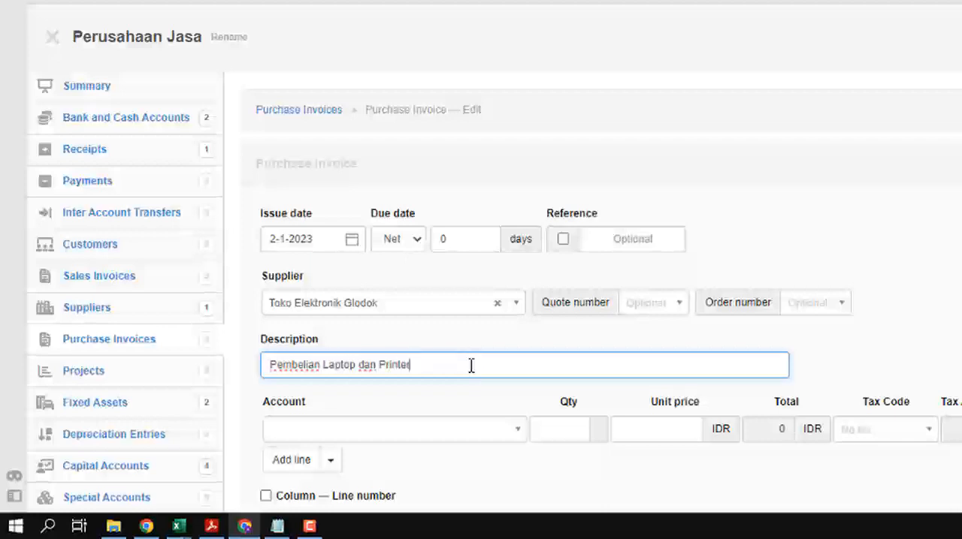
# Step: Assign the first invoice line to the Inventaris Kantor account and the fixed asset INV-001 - Printer merek abc
pyautogui.click(444, 433)
pyautogui.scroll(-3, 489, 371)
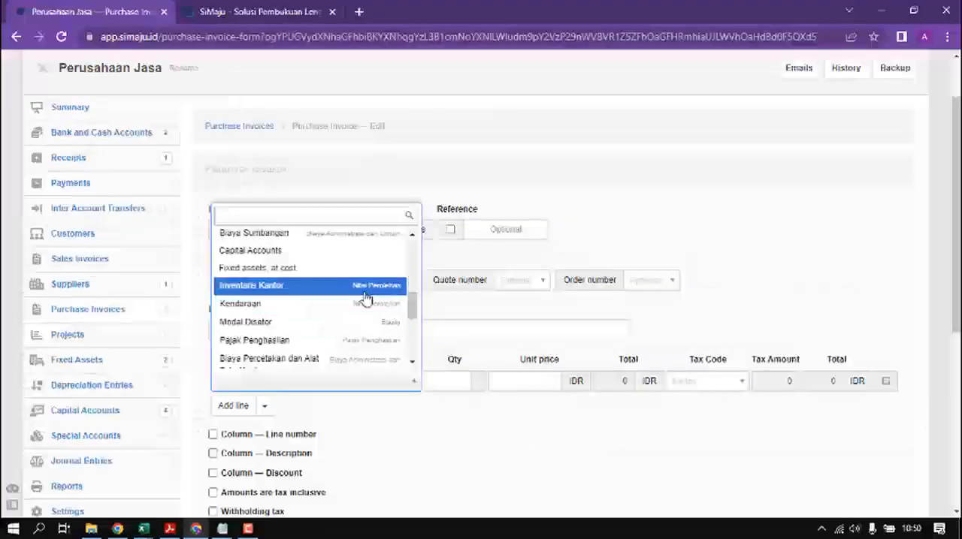
pyautogui.click(364, 290)
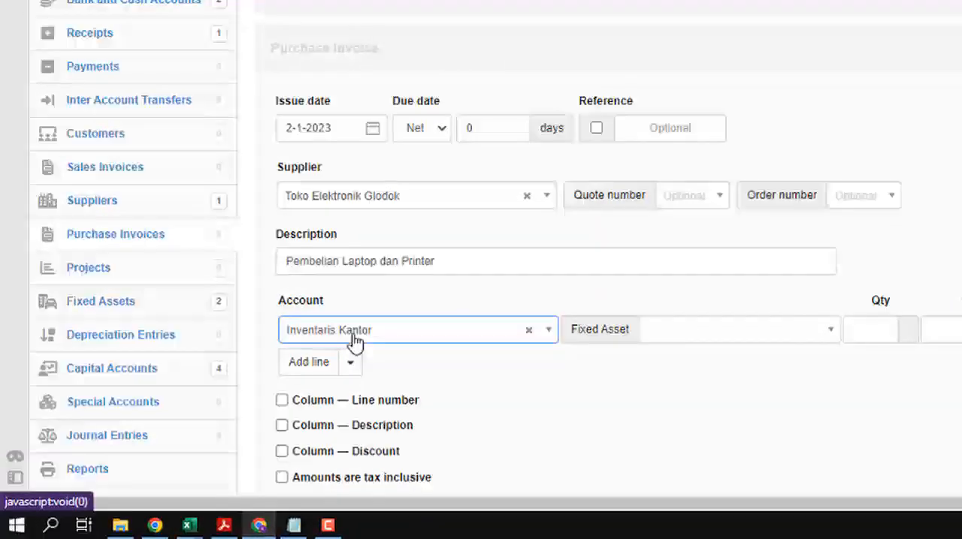
pyautogui.click(684, 339)
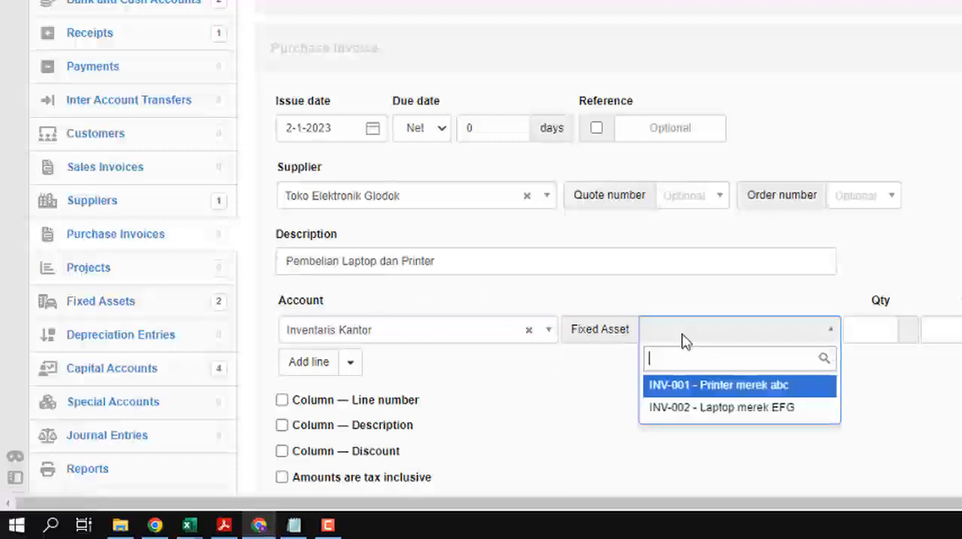
pyautogui.click(729, 387)
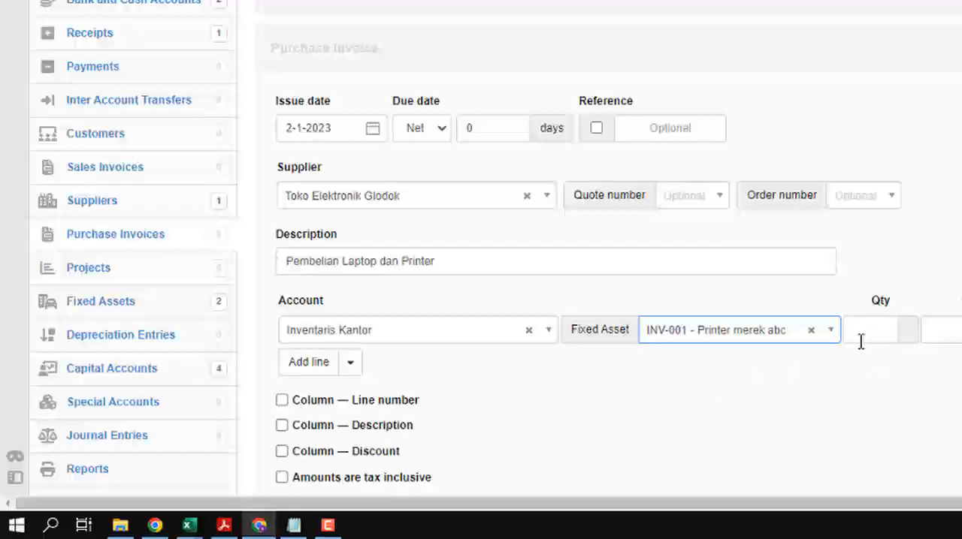
# Step: Copy the printer's price of 1.200.000 from the Excel worksheet into the line's unit price and set the quantity to 1
pyautogui.hotkey('alt', 'Tab')
pyautogui.click(460, 229)
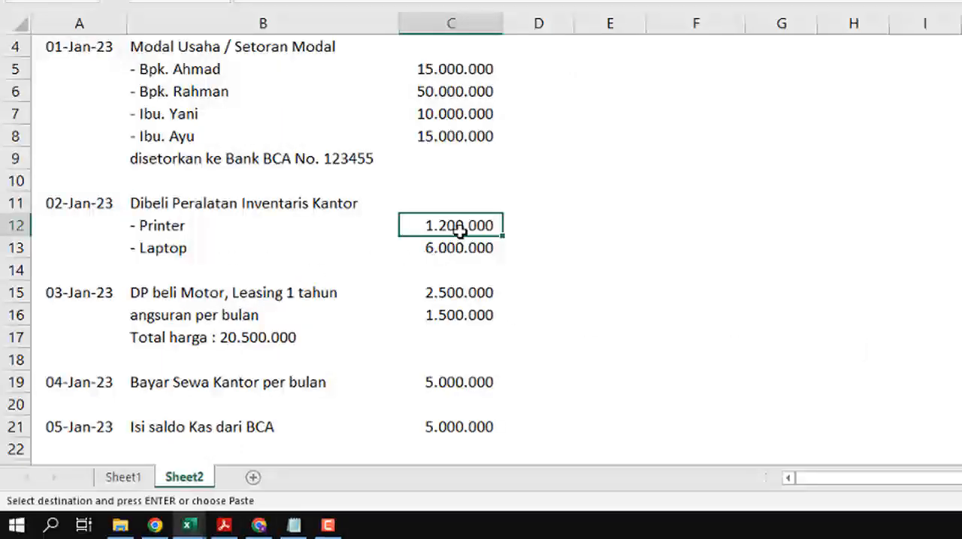
pyautogui.hotkey('alt', 'Tab')
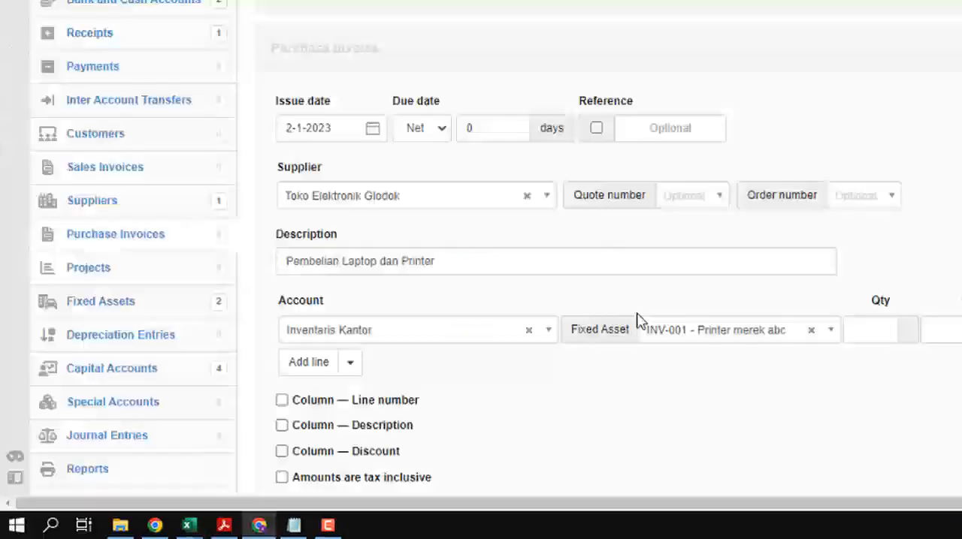
pyautogui.click(938, 331)
pyautogui.hotkey('ctrl', 'v')
pyautogui.click(876, 331)
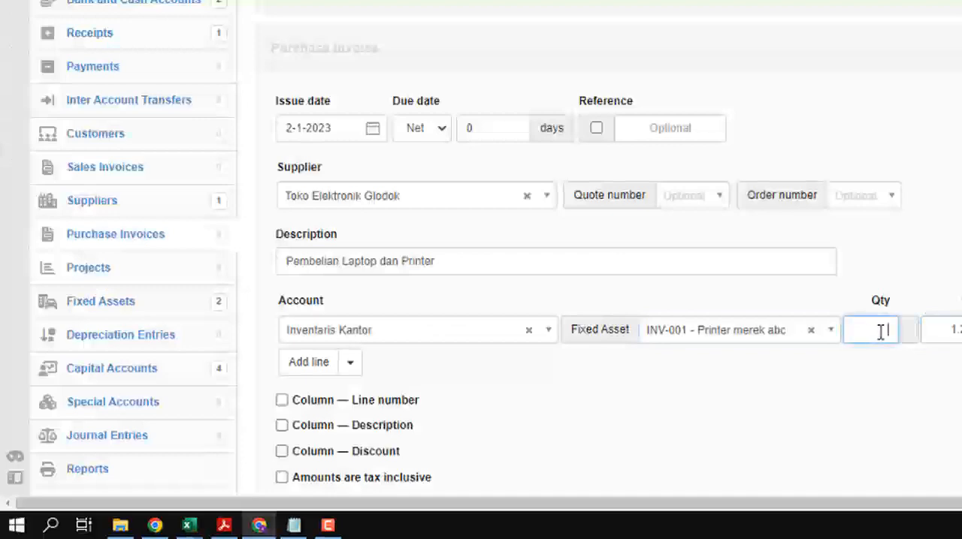
pyautogui.write('1')
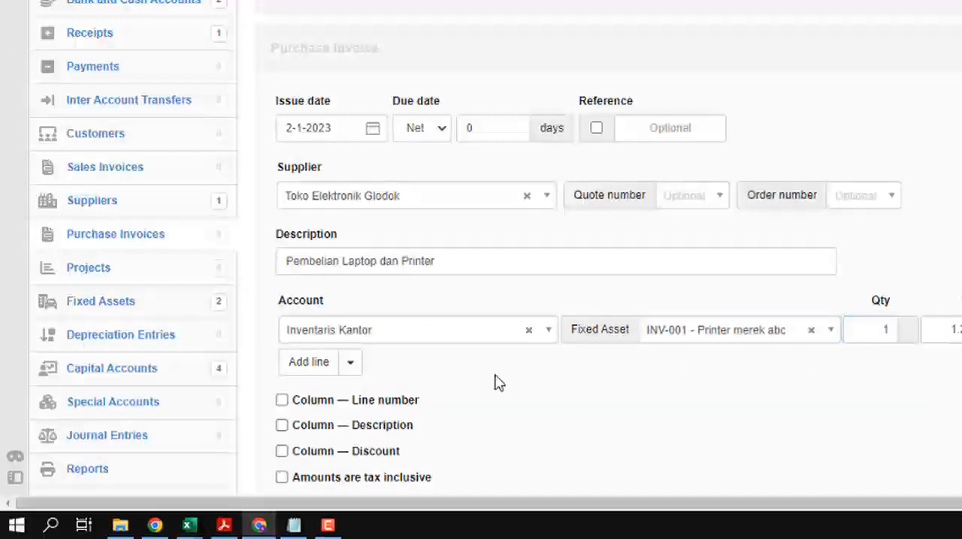
# Step: Add a second invoice line with the Inventaris Kantor account and the fixed asset INV-002 - Laptop merek EFG
pyautogui.click(319, 362)
pyautogui.click(350, 361)
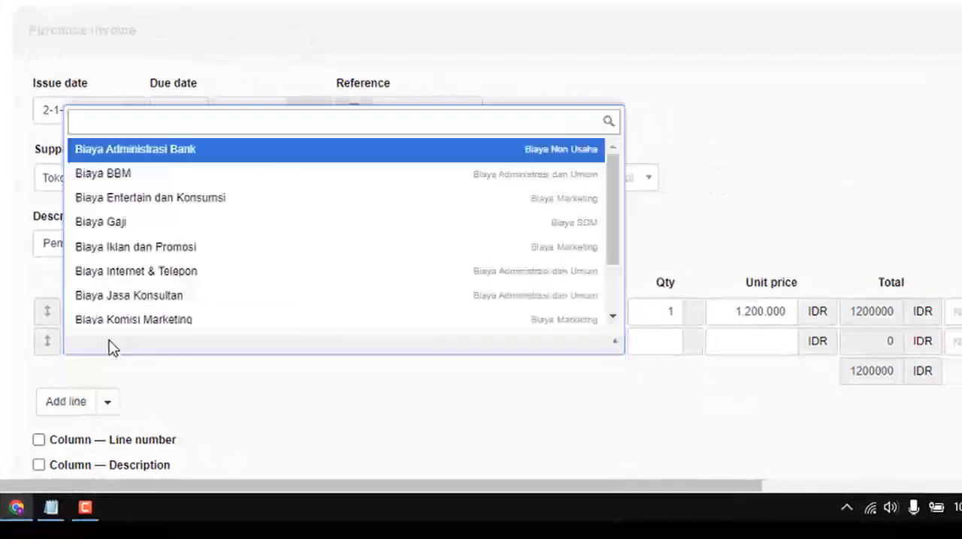
pyautogui.write('kan')
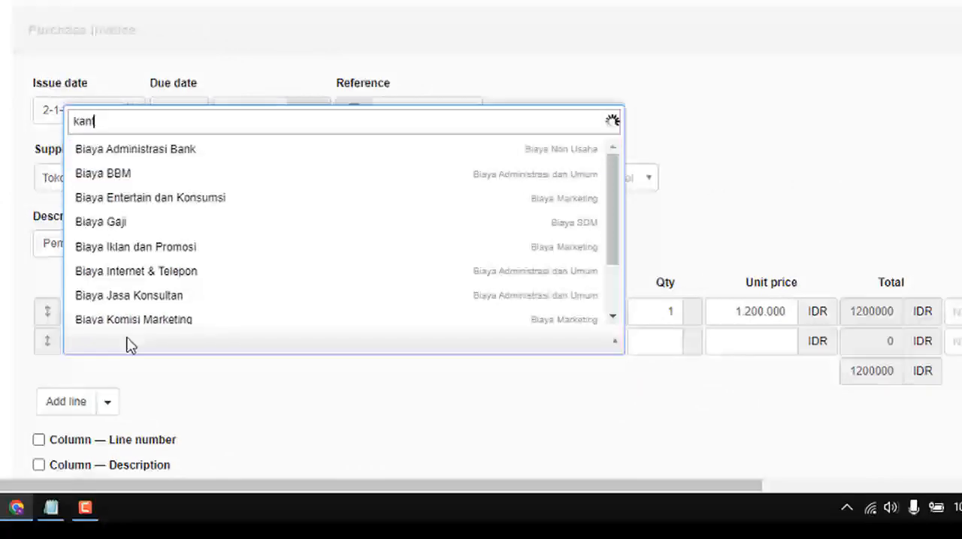
pyautogui.write('t')
pyautogui.click(137, 315)
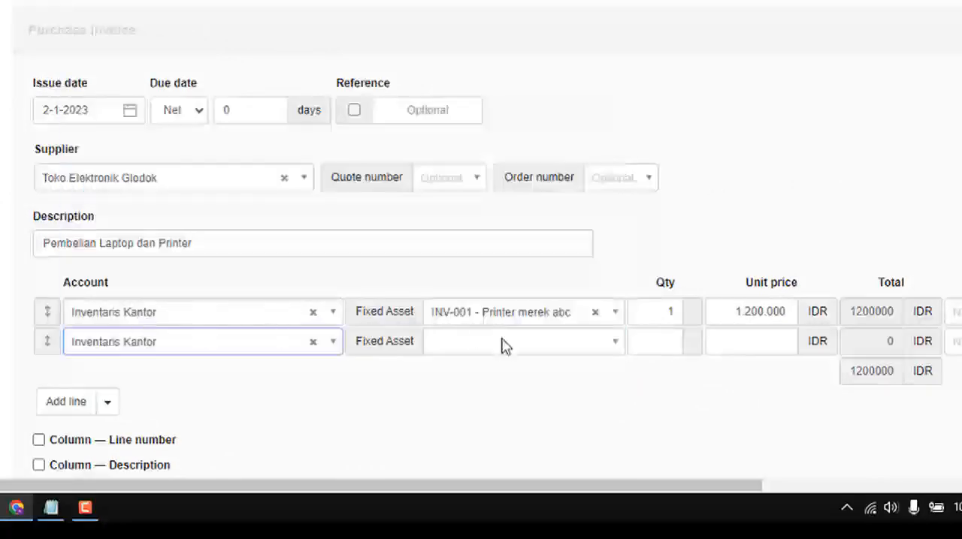
pyautogui.click(505, 346)
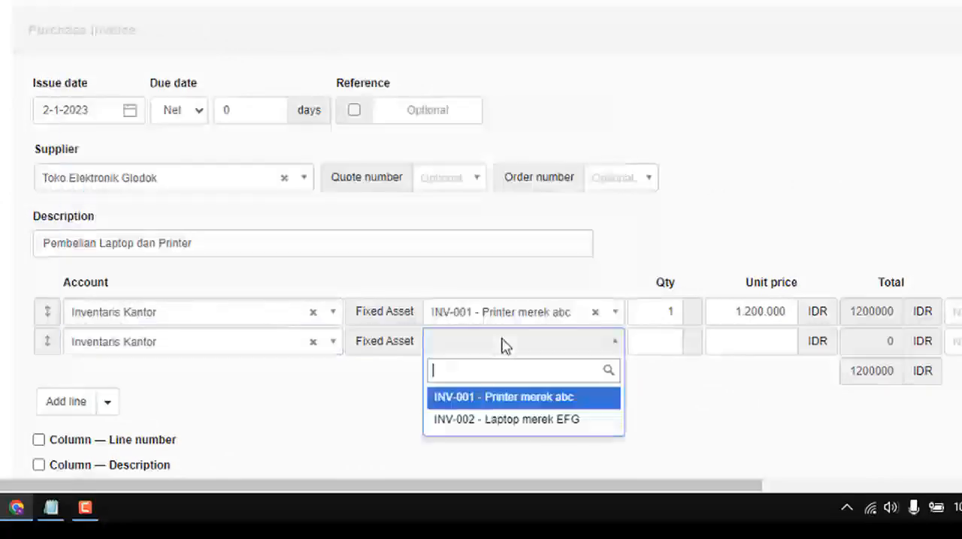
pyautogui.click(520, 425)
# Step: Set the laptop line's quantity to 1 and copy its price of 6.000.000 from the Excel worksheet into the unit price
pyautogui.click(668, 344)
pyautogui.write('1')
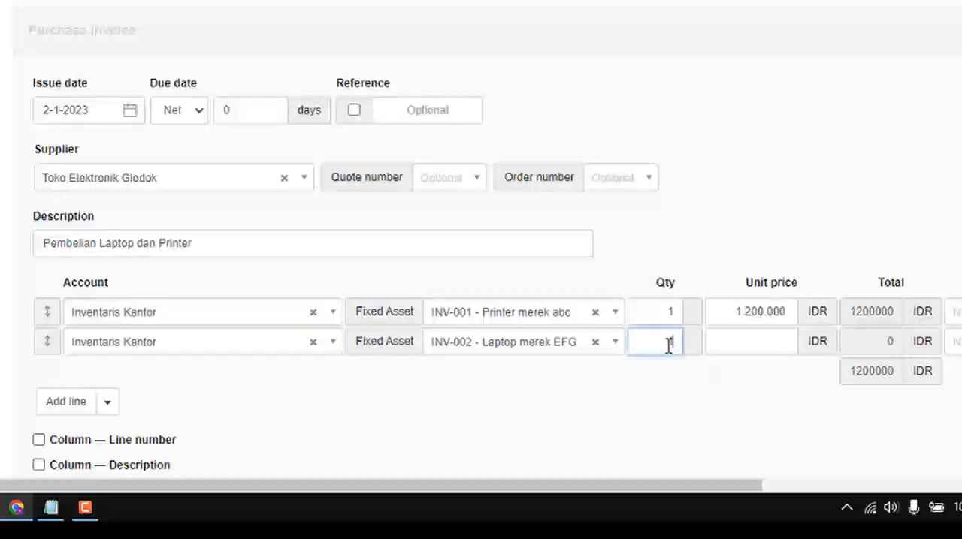
pyautogui.click(733, 345)
pyautogui.hotkey('alt', 'Tab')
pyautogui.press('Down')
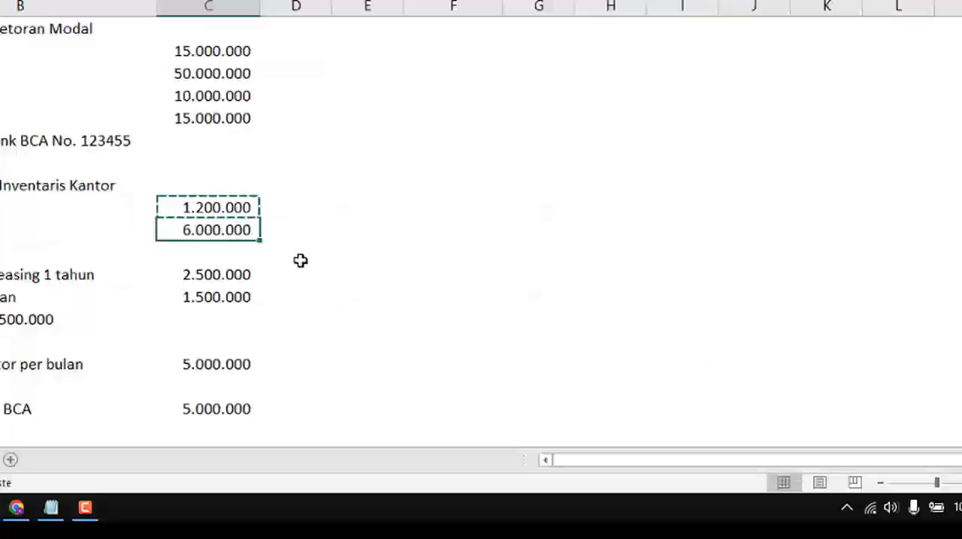
pyautogui.hotkey('ctrl', 'c')
pyautogui.hotkey('alt', 'Tab')
pyautogui.hotkey('ctrl', 'v')
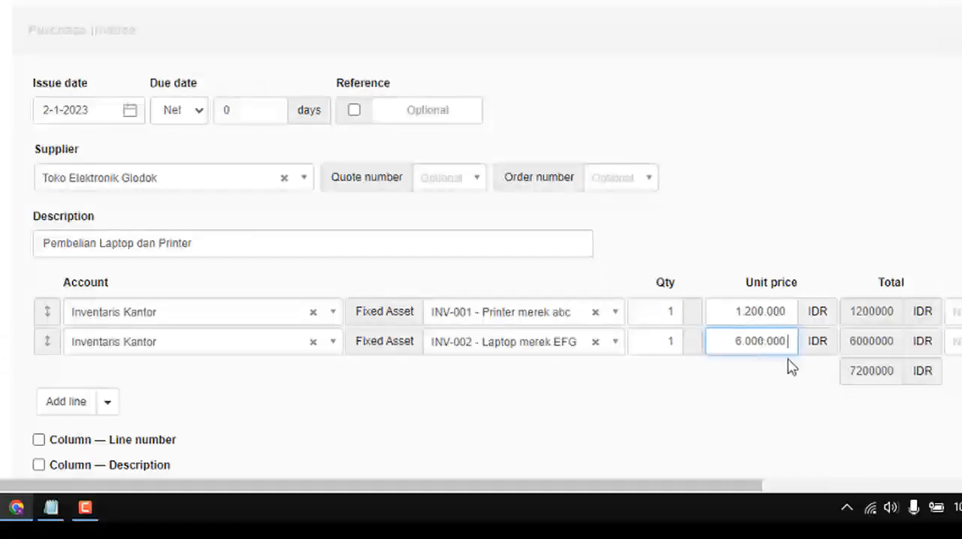
# Step: Create the purchase invoice with the printer and laptop lines and review the resulting document
pyautogui.moveTo(749, 484); pyautogui.dragTo(727, 508)
pyautogui.scroll(-5, 318, 304)
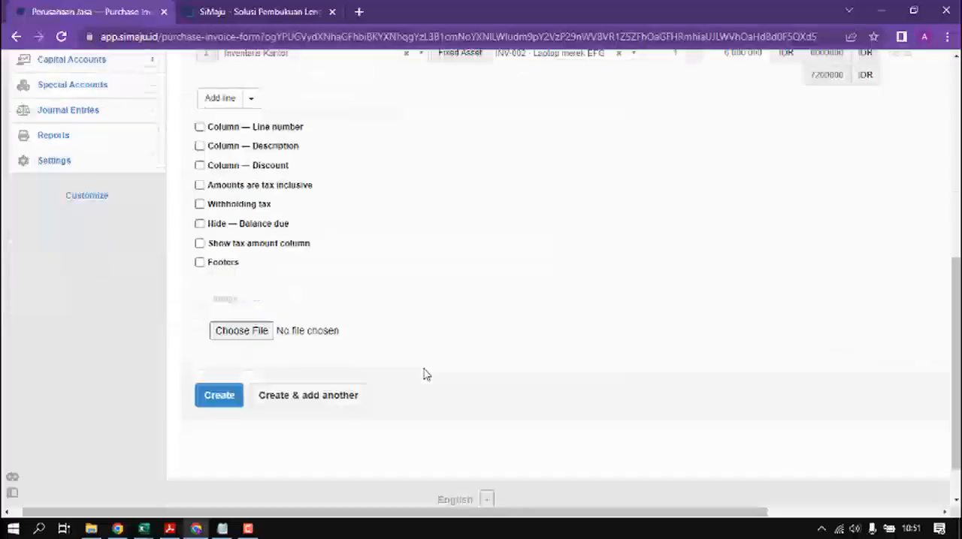
pyautogui.scroll(3, 317, 304)
pyautogui.scroll(-3, 314, 308)
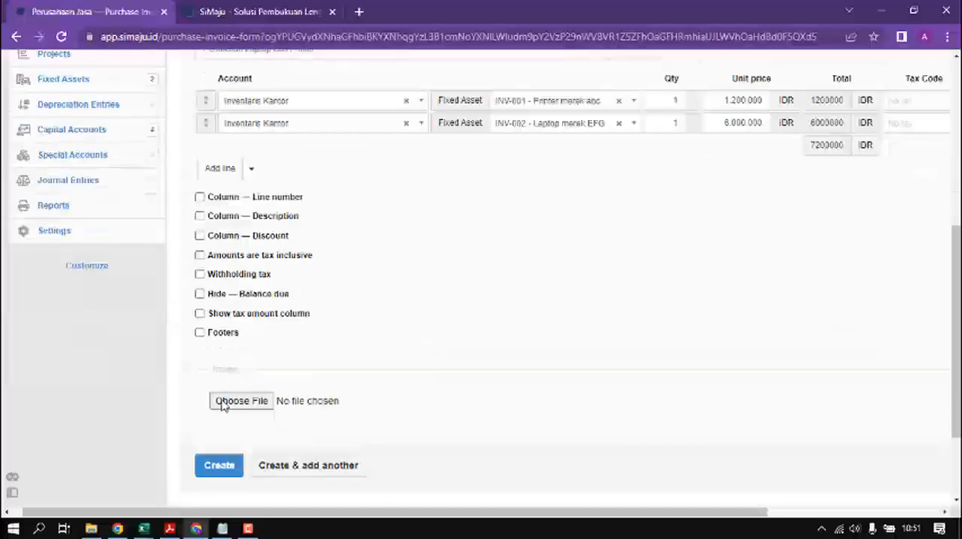
pyautogui.click(217, 467)
pyautogui.scroll(-2, 425, 388)
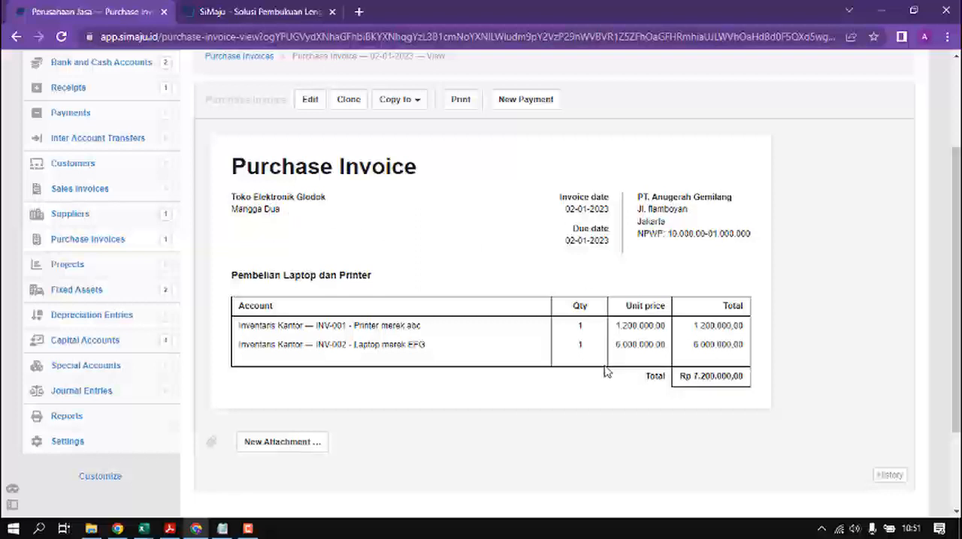
pyautogui.scroll(3, 578, 309)
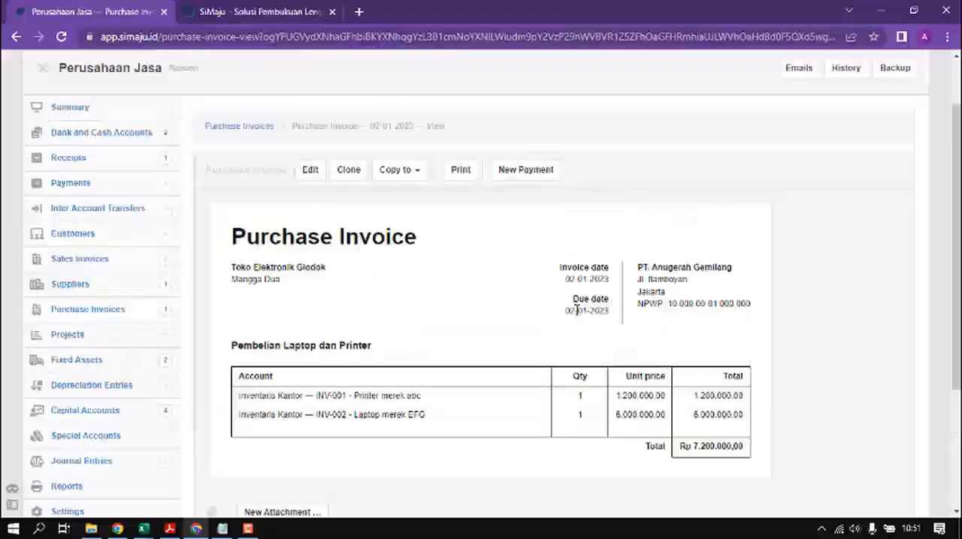